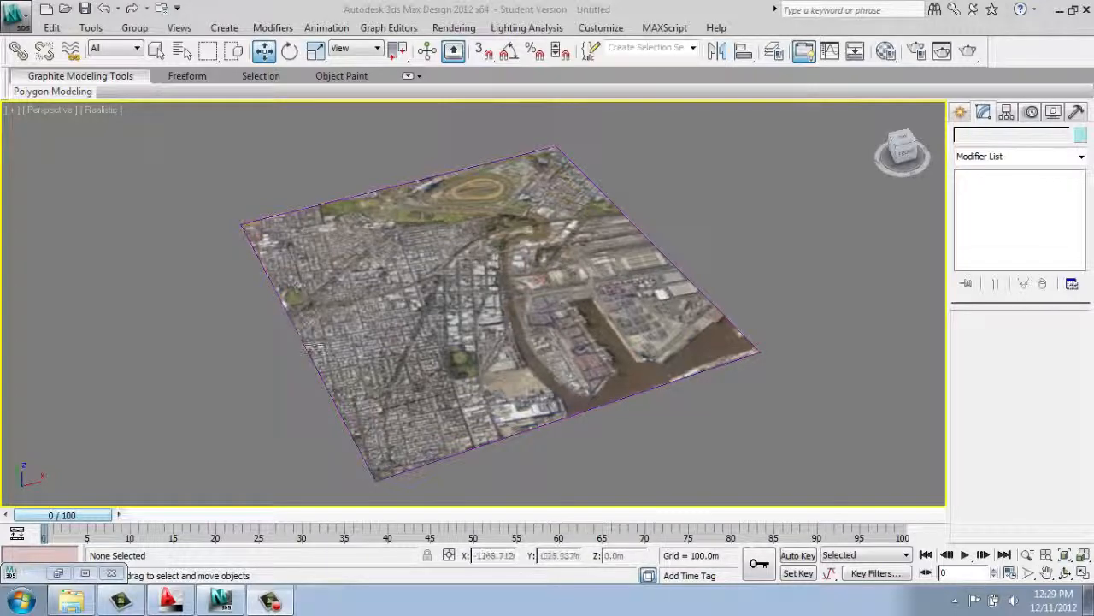
# - Switch to AutoCAD with the RP-SITE with aerial.dwg drawing and bring the aerial-backed site into view
pyautogui.moveTo(484, 413)
pyautogui.keyDown('alt'); pyautogui.mouseDown(button='middle')
pyautogui.moveTo(556, 365)
pyautogui.moveTo(483, 425)
pyautogui.mouseUp(button='middle'); pyautogui.keyUp('alt')
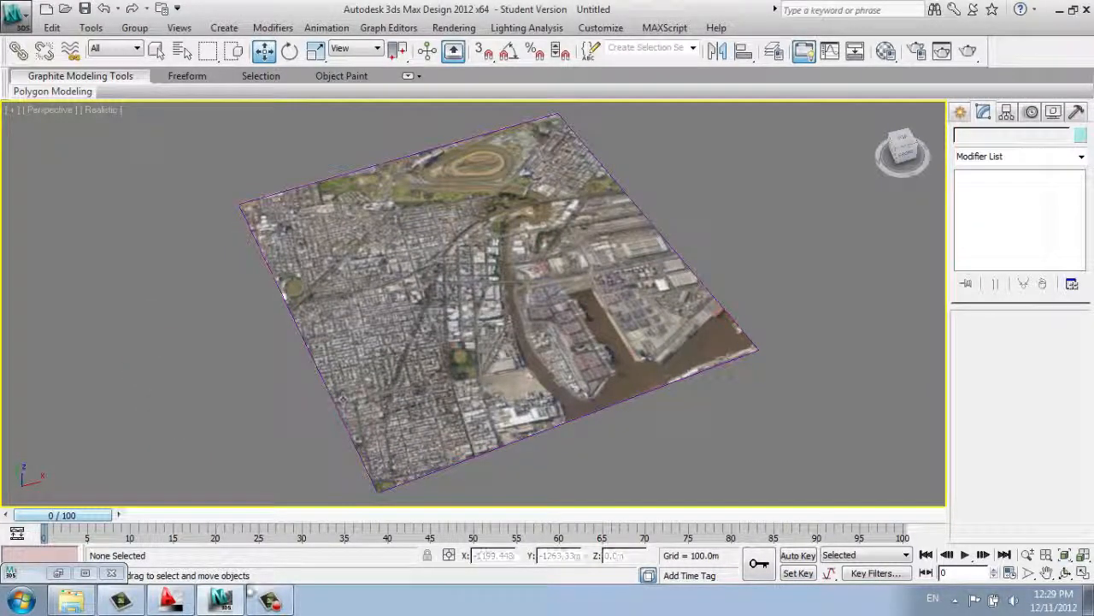
pyautogui.click(171, 600)
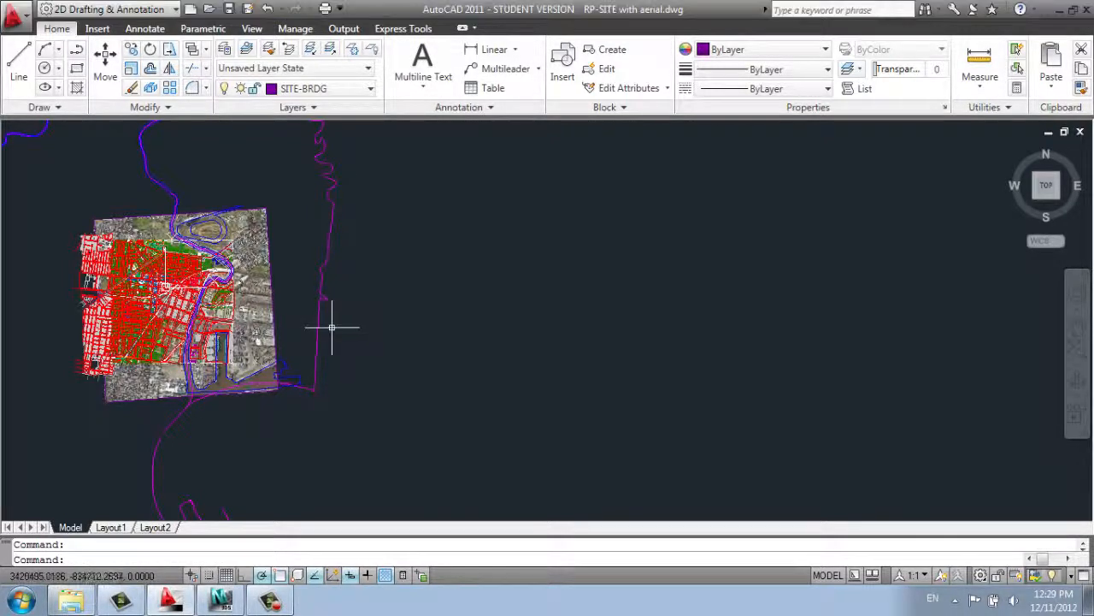
pyautogui.moveTo(318, 327); pyautogui.dragTo(547, 342, button='middle')
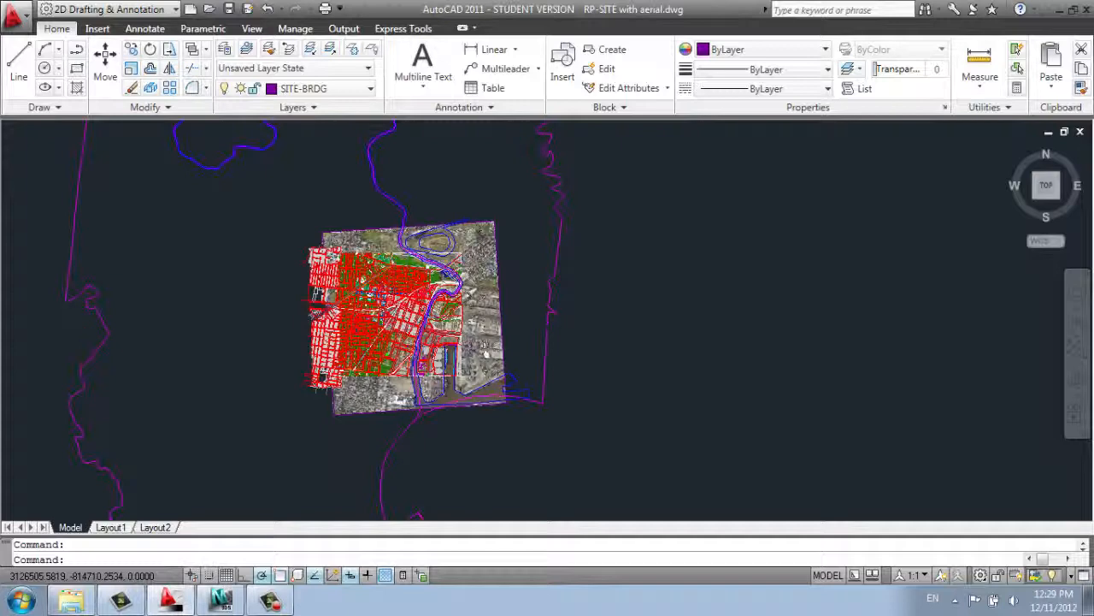
pyautogui.scroll(2, 346, 359)
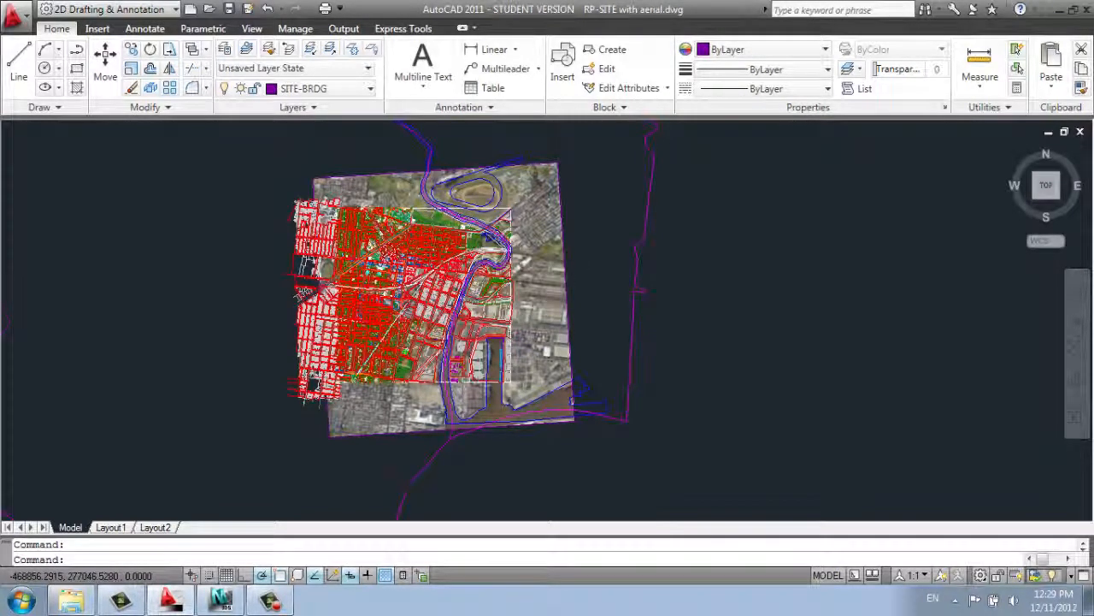
pyautogui.scroll(2, 389, 254)
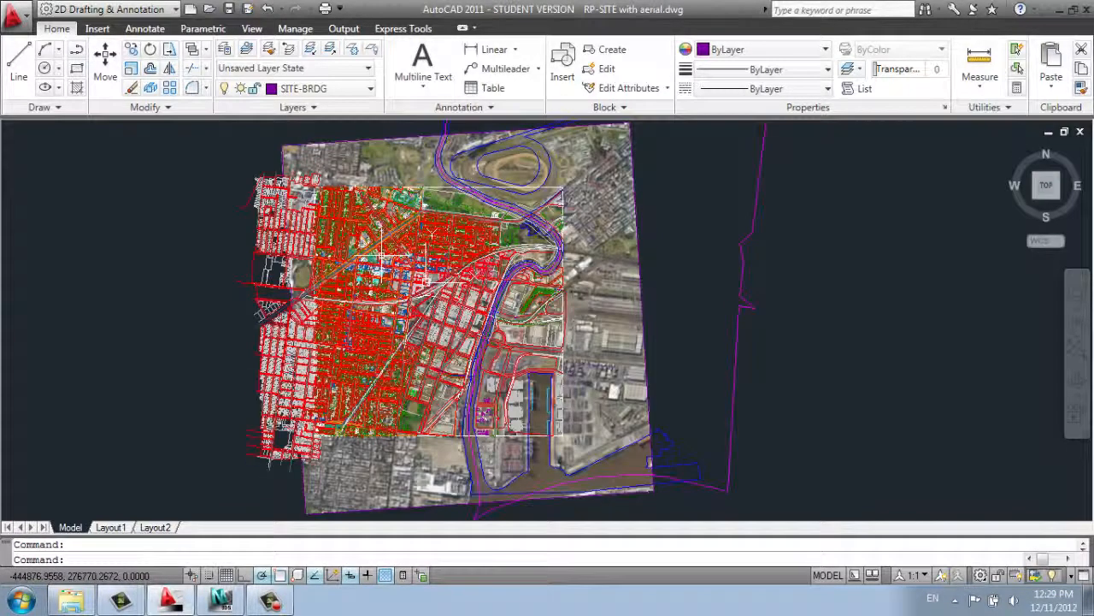
pyautogui.click(609, 235)
pyautogui.click(605, 233)
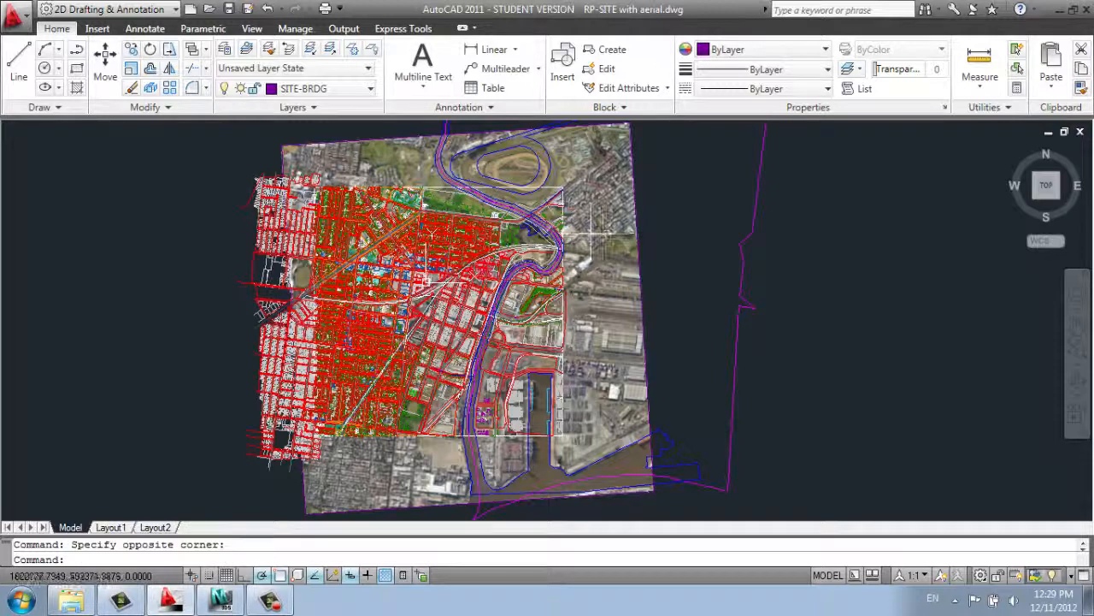
# - Detach the aerial-LO-REZ image from the drawing's external references
pyautogui.write('xr')
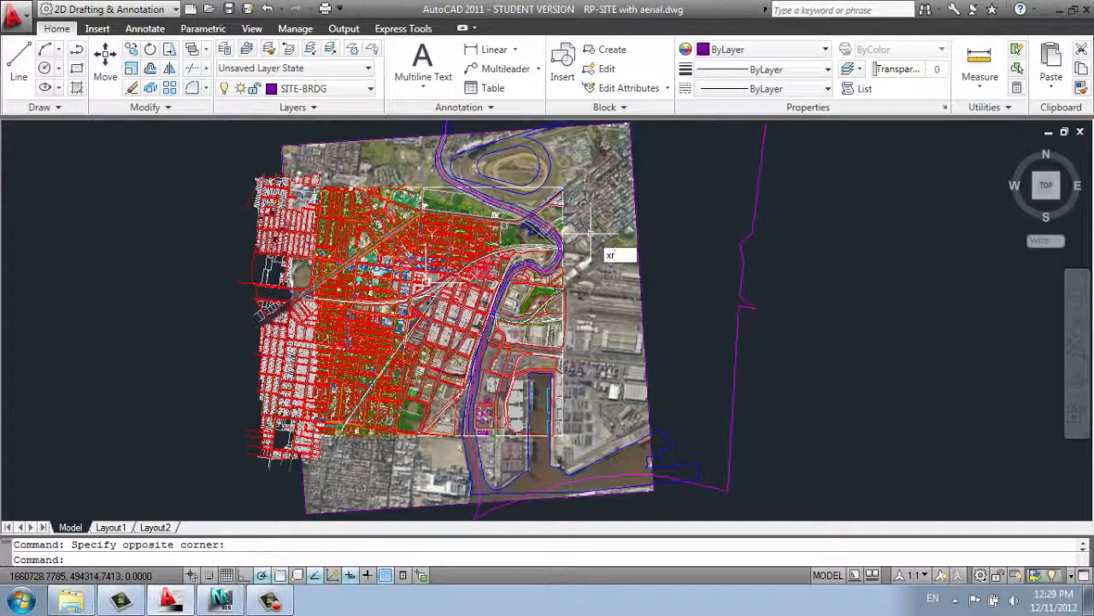
pyautogui.write('ef')
pyautogui.press('Return')
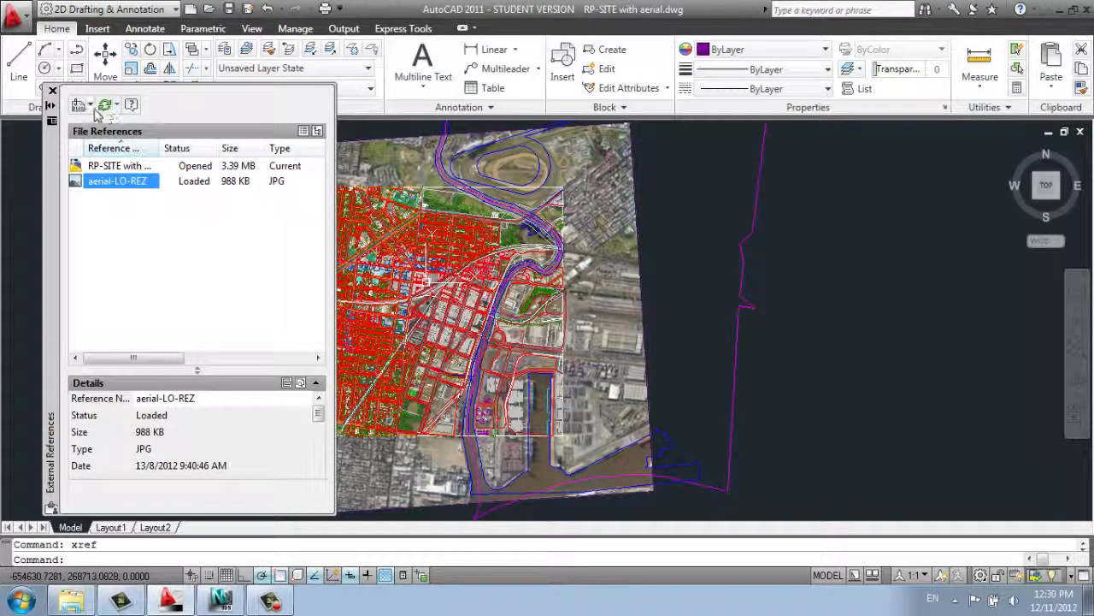
pyautogui.rightClick(100, 185)
pyautogui.click(154, 266)
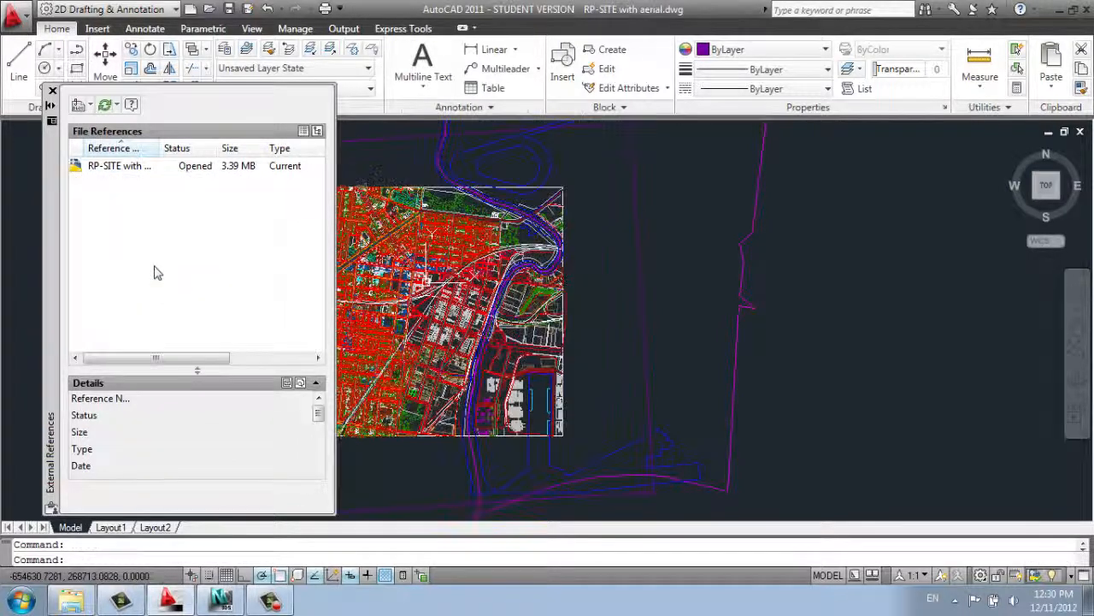
pyautogui.click(52, 90)
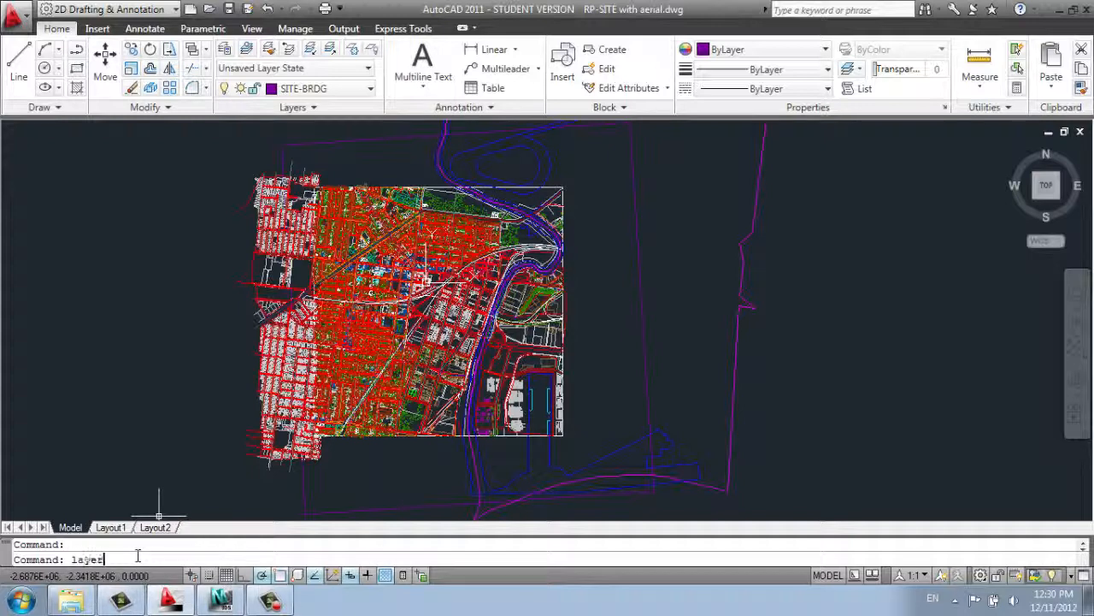
# - Open the Layer Properties Manager and widen it so that full layer names and descriptions can be read
pyautogui.press('Return')
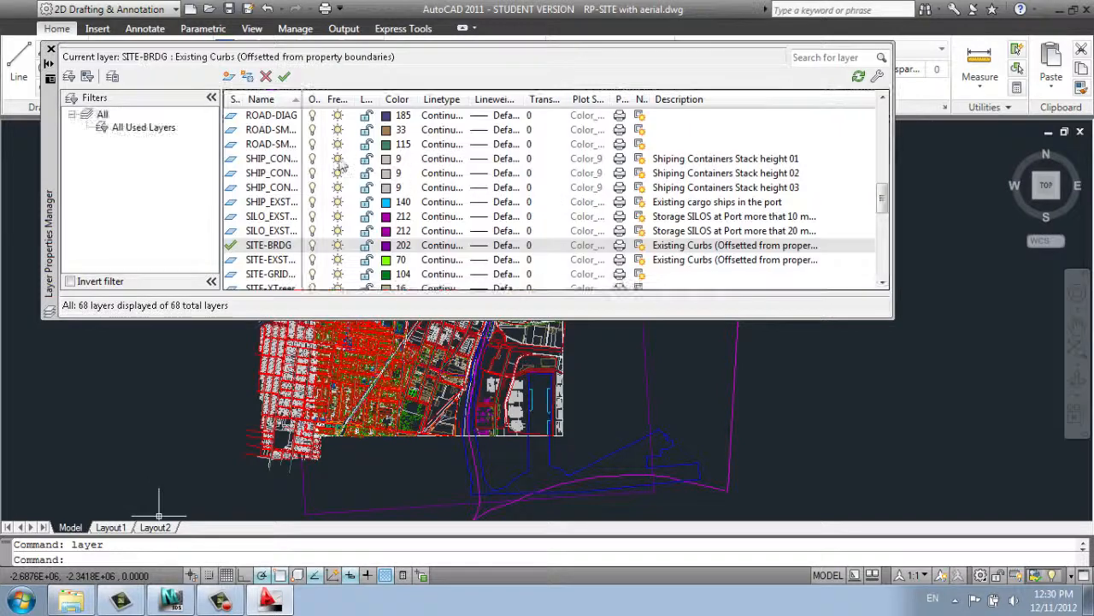
pyautogui.moveTo(299, 99); pyautogui.dragTo(409, 97)
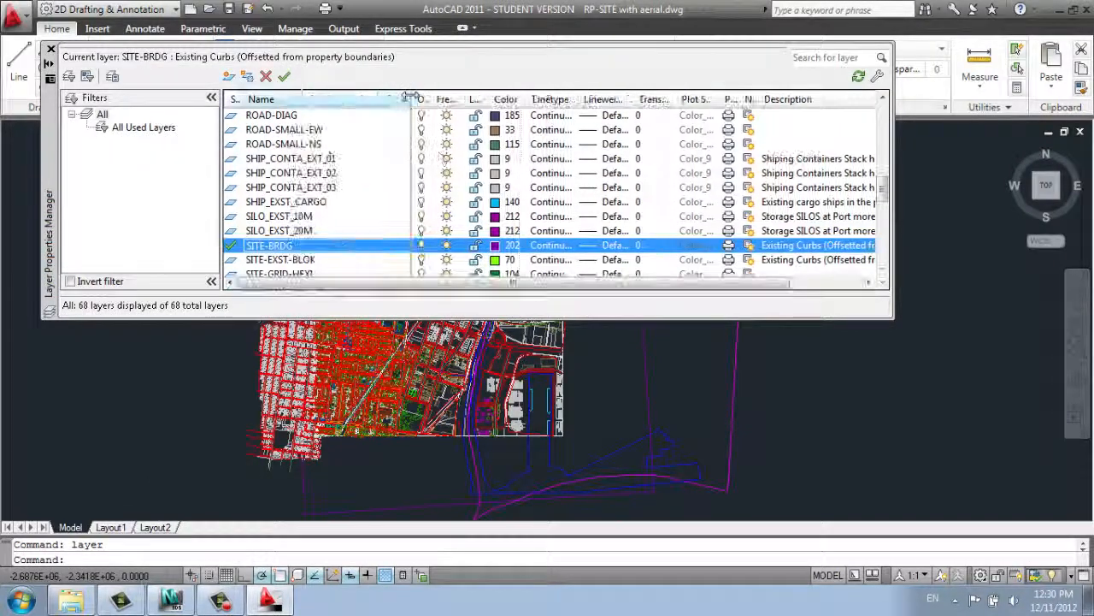
pyautogui.scroll(15, 404, 163)
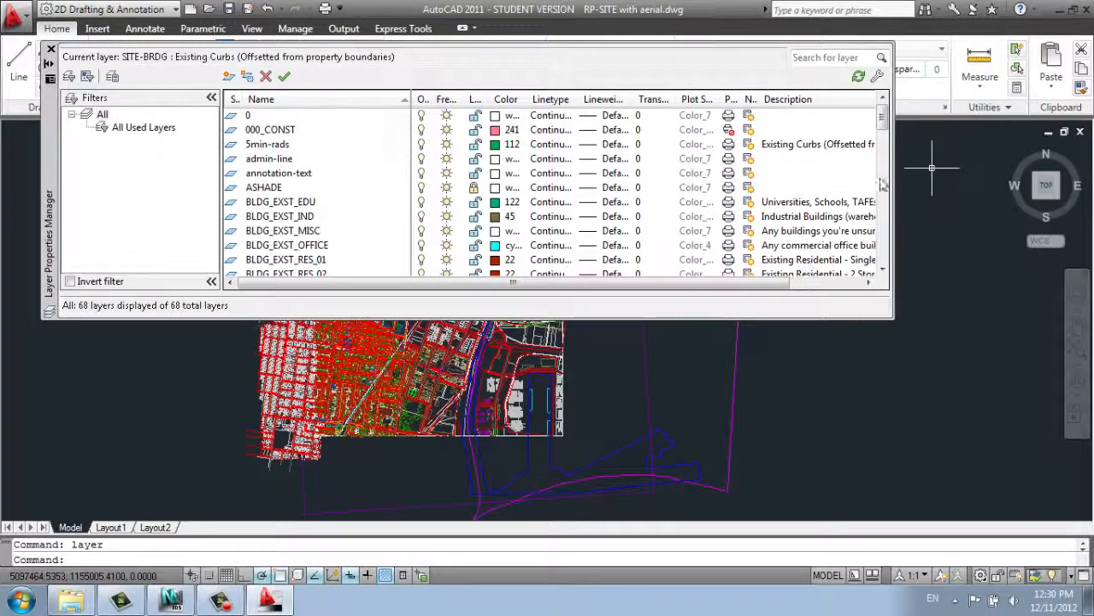
pyautogui.moveTo(893, 185); pyautogui.dragTo(1023, 189)
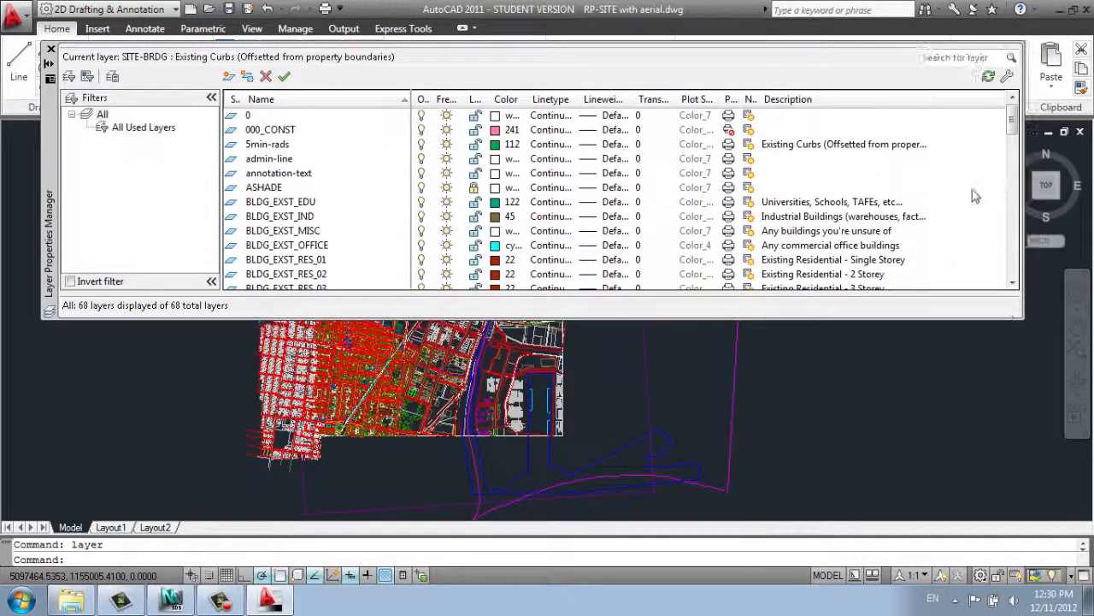
# - Examine the full list of layers with their names and descriptions, from the building layers to the ZONE5 layers
pyautogui.scroll(-3, 975, 196)
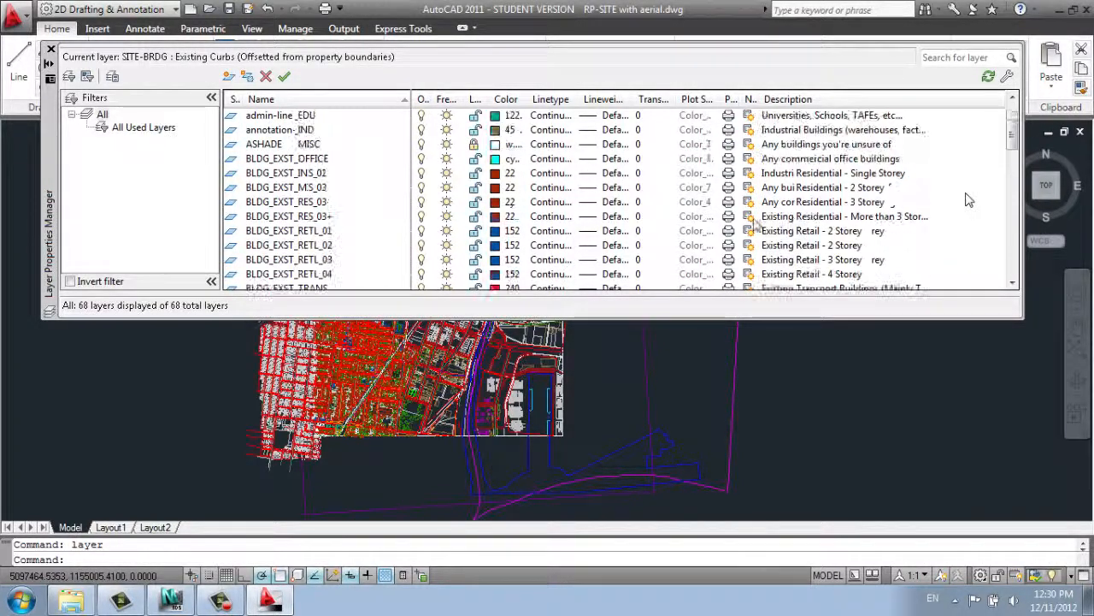
pyautogui.scroll(-1, 391, 213)
pyautogui.scroll(1, 390, 214)
pyautogui.scroll(-15, 394, 215)
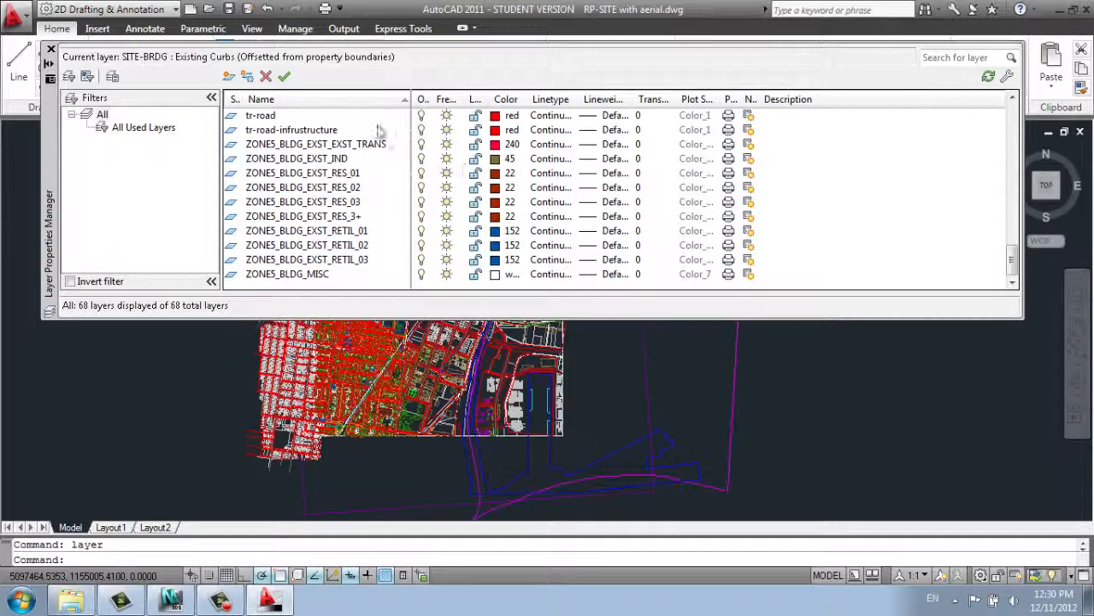
pyautogui.scroll(1, 434, 181)
pyautogui.scroll(-1, 434, 182)
pyautogui.scroll(1, 432, 183)
pyautogui.click(359, 179)
pyautogui.scroll(6, 354, 185)
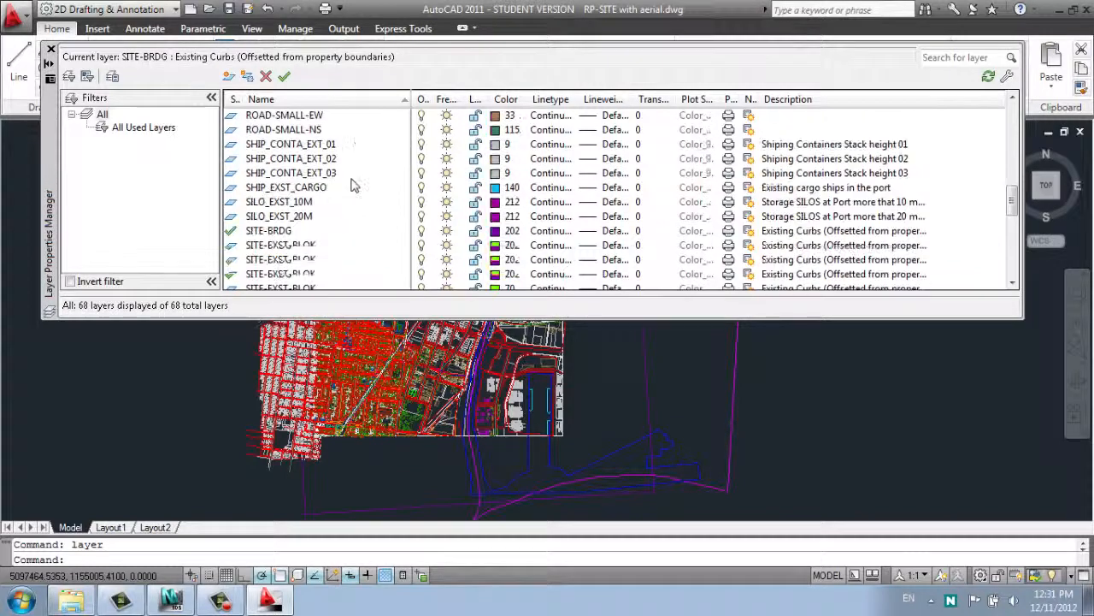
pyautogui.scroll(-6, 355, 185)
pyautogui.scroll(6, 354, 185)
pyautogui.scroll(10, 354, 186)
pyautogui.scroll(-6, 321, 141)
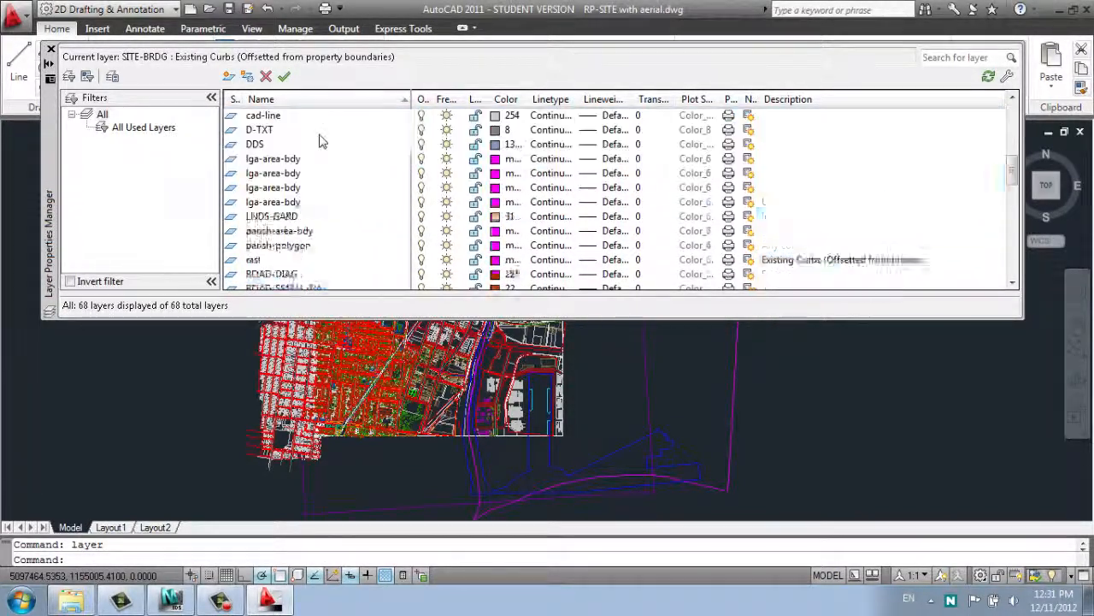
# - Lock all layers from 0 through tr-road-infrustructure
pyautogui.hotkey('ctrl', 'a')
pyautogui.scroll(6, 334, 143)
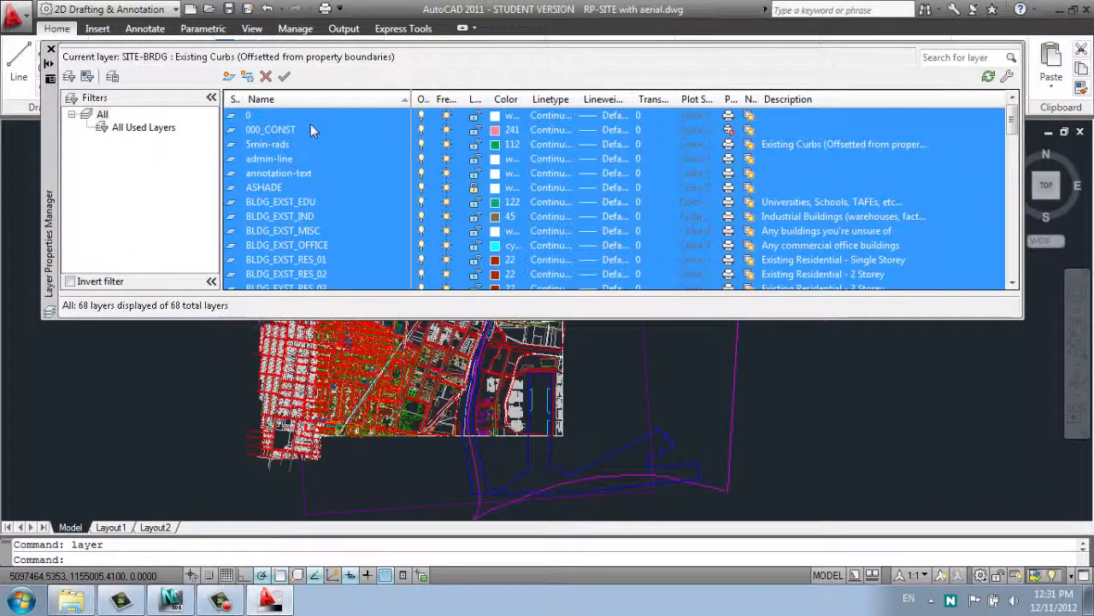
pyautogui.click(316, 144)
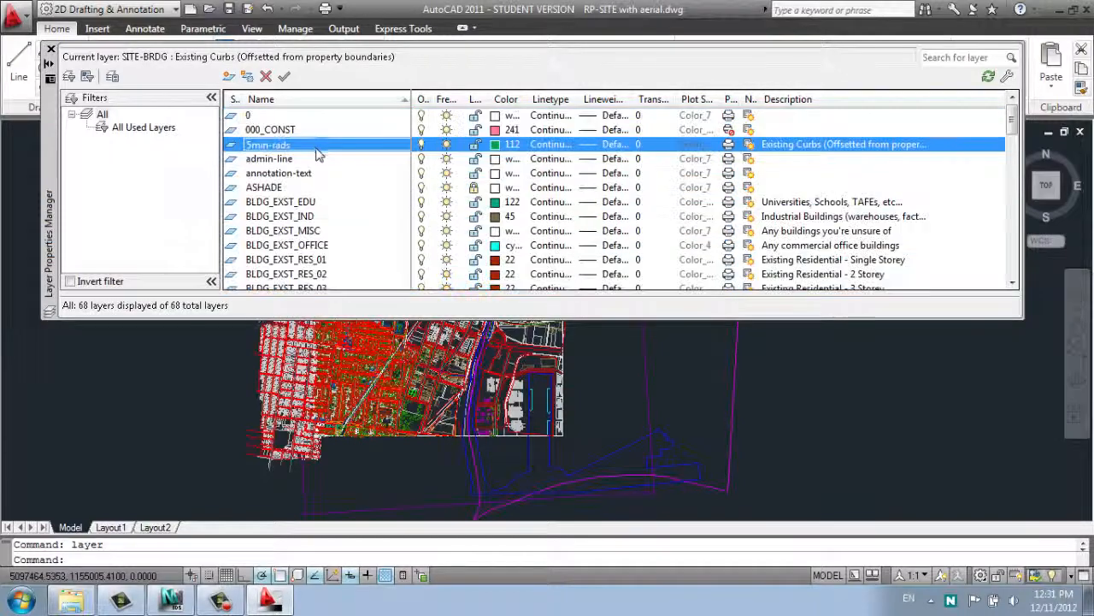
pyautogui.click(321, 117)
pyautogui.scroll(-18, 342, 184)
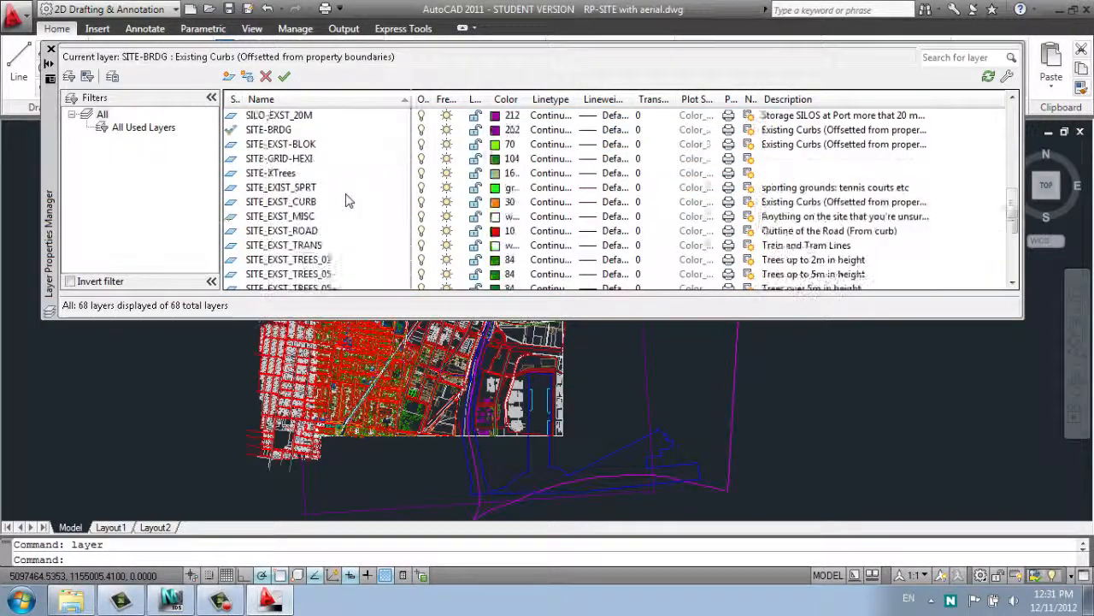
pyautogui.scroll(2, 346, 200)
pyautogui.keyDown('shift'); pyautogui.click(332, 216); pyautogui.keyUp('shift')
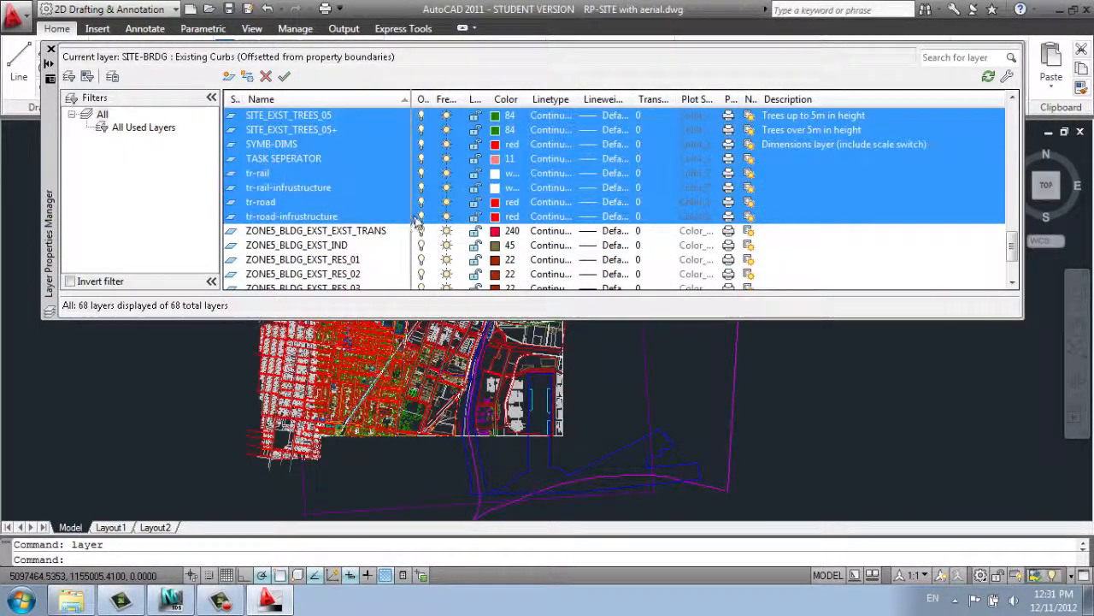
pyautogui.click(475, 217)
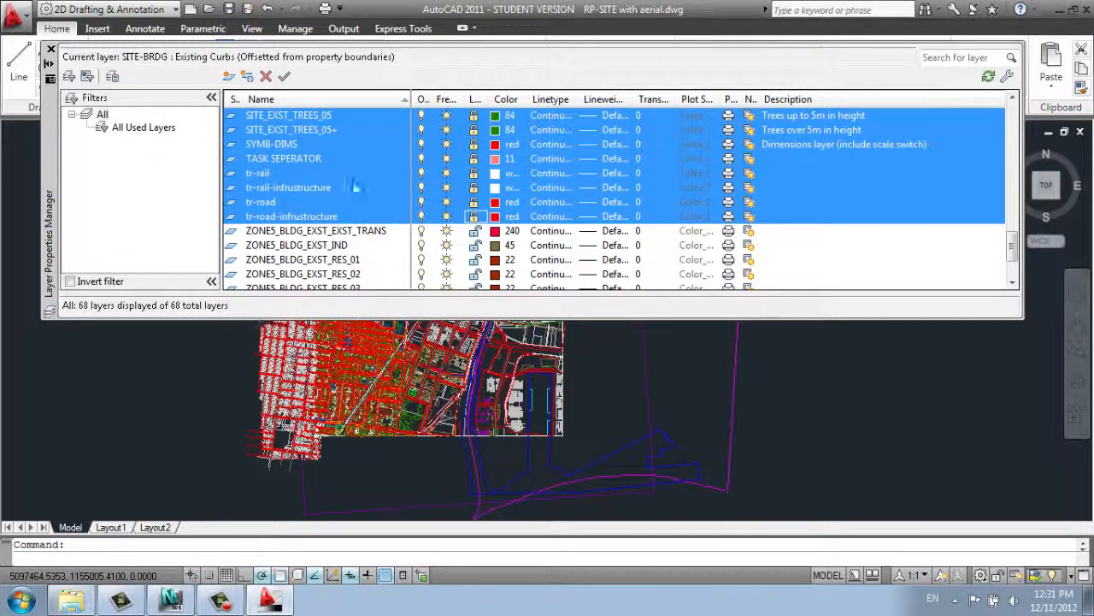
# - Unlock all layers from 0 through tr-road-infrustructure
pyautogui.click(386, 246)
pyautogui.click(386, 232)
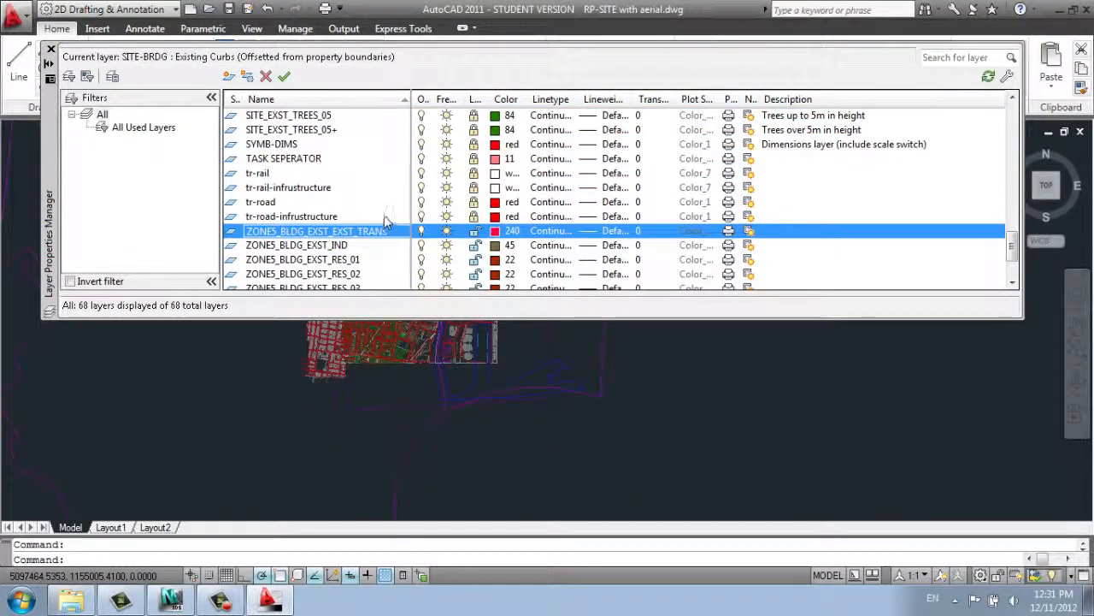
pyautogui.click(385, 217)
pyautogui.scroll(10, 379, 222)
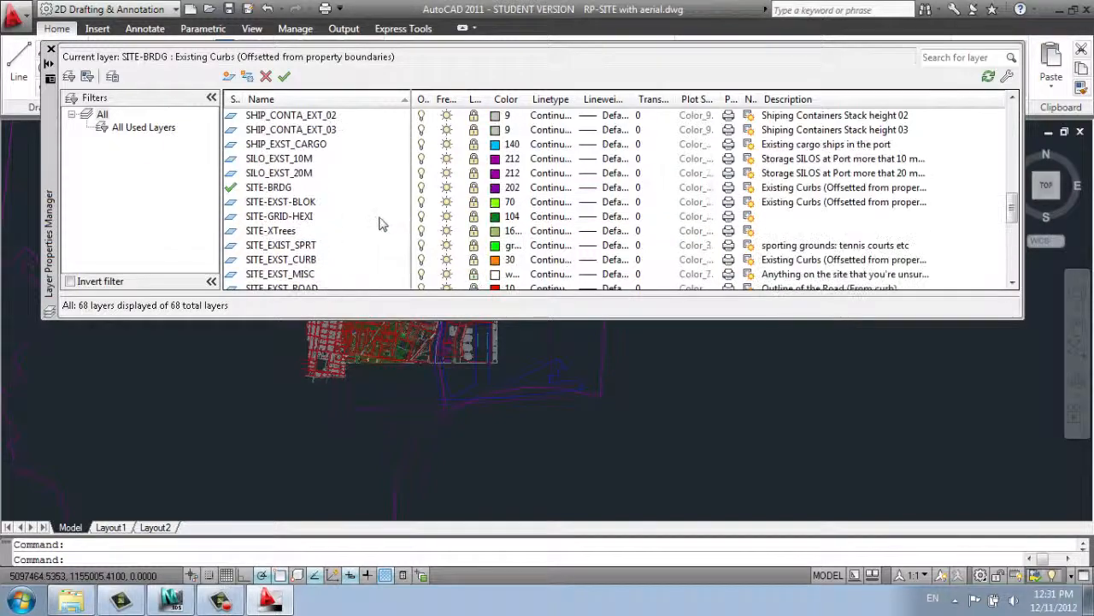
pyautogui.click(342, 118)
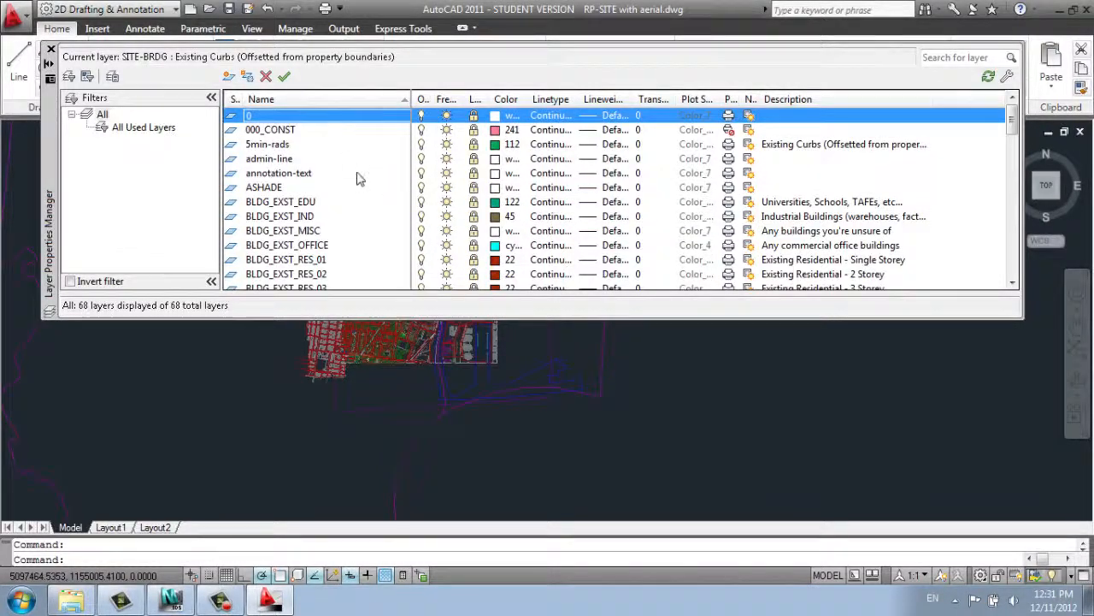
pyautogui.scroll(-15, 359, 196)
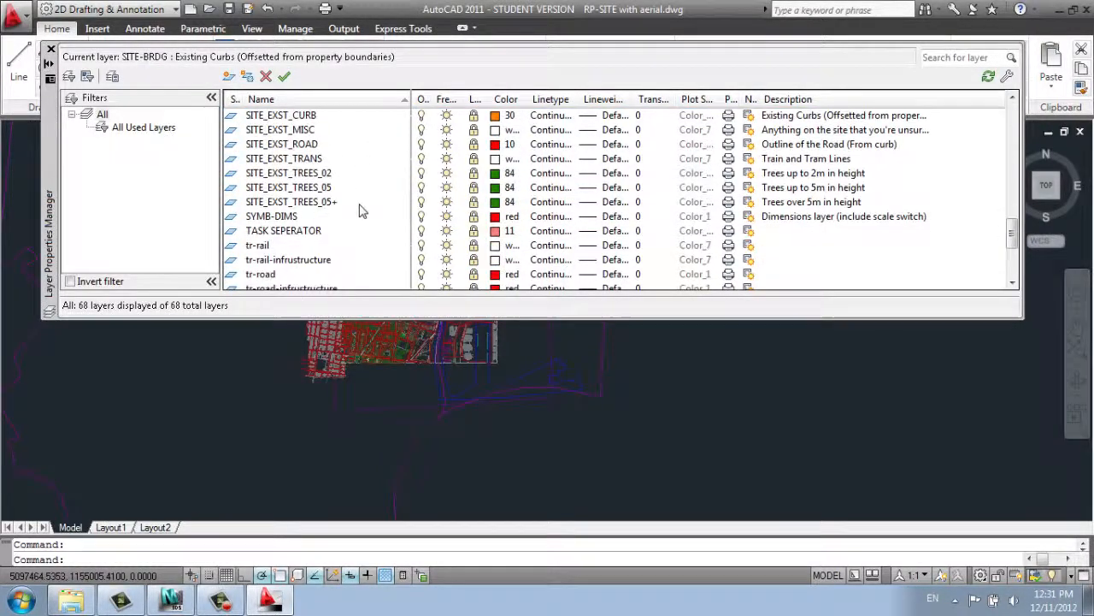
pyautogui.scroll(-1, 360, 211)
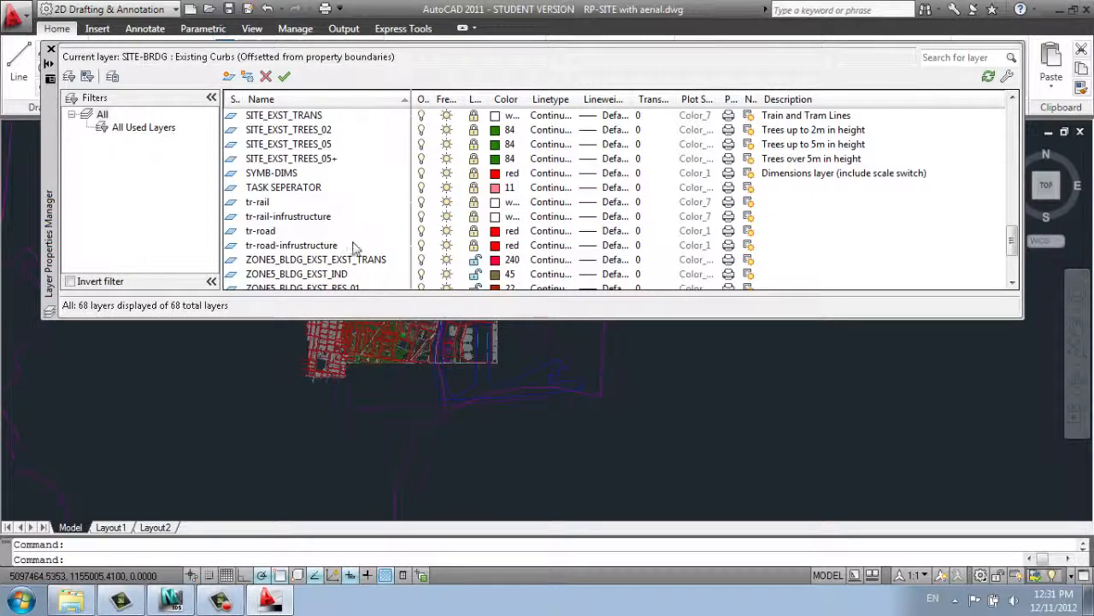
pyautogui.keyDown('shift'); pyautogui.click(352, 246); pyautogui.keyUp('shift')
pyautogui.click(475, 246)
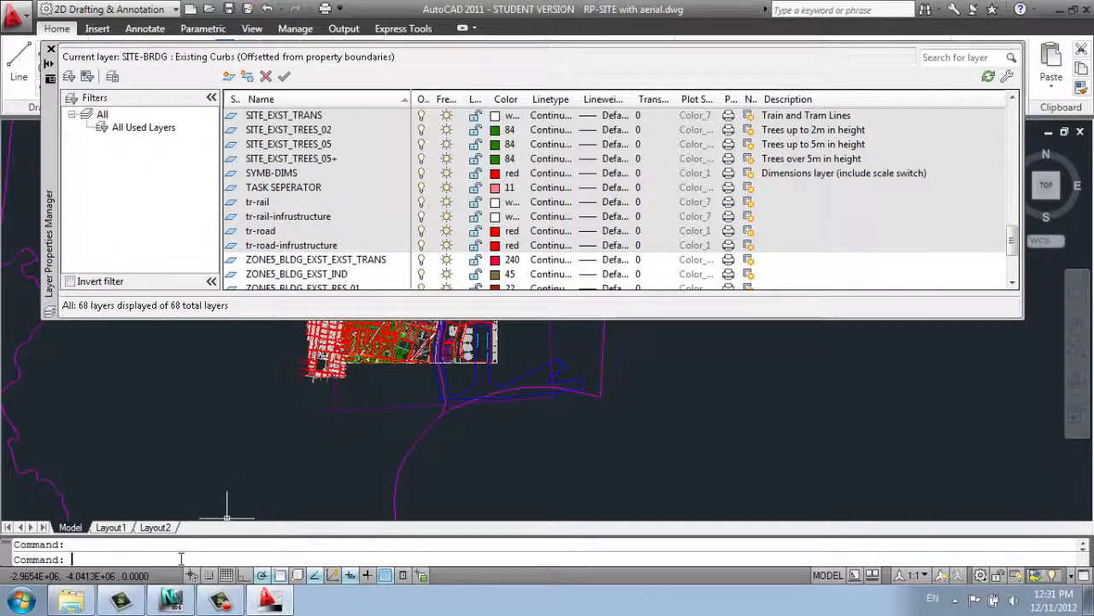
# - Isolate the hy-water-area-line layer by picking the blue water outline below the docks
pyautogui.write('o')
pyautogui.press('Return')
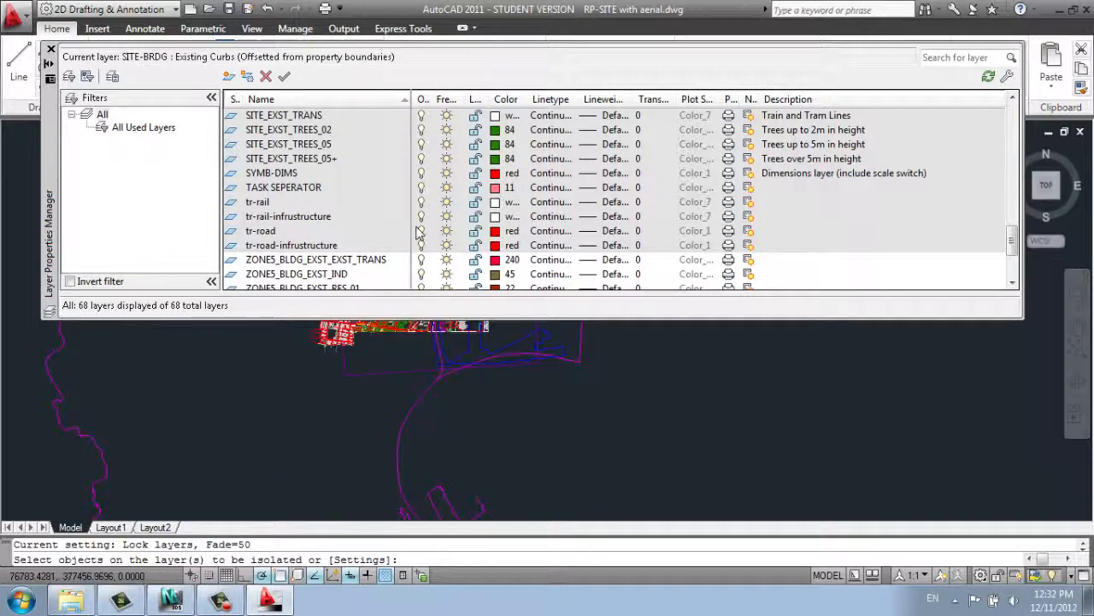
pyautogui.scroll(2, 450, 342)
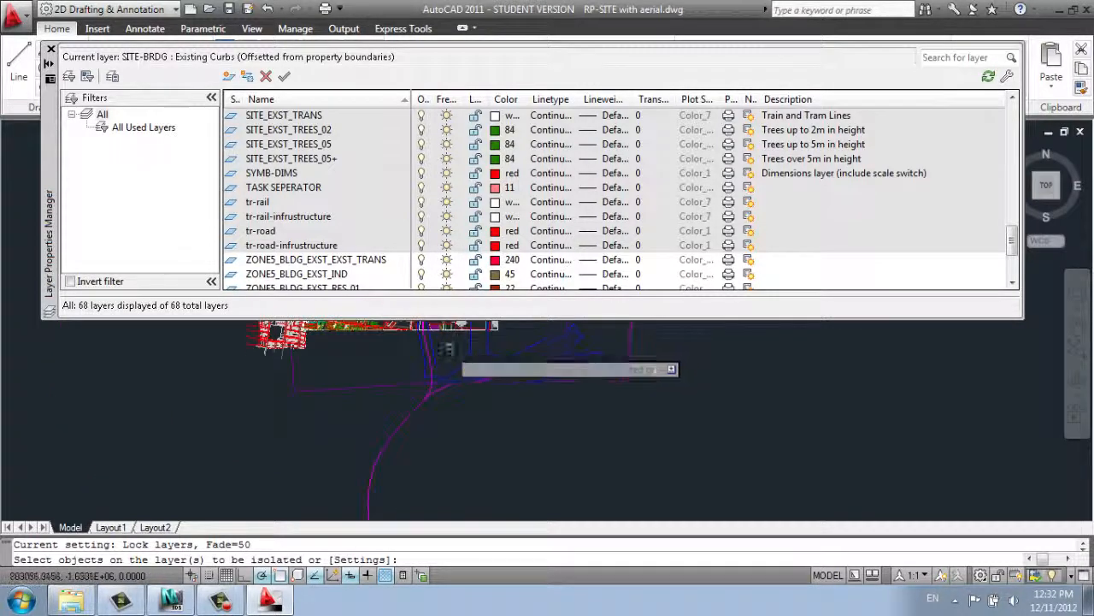
pyautogui.scroll(-2, 466, 425)
pyautogui.scroll(2, 436, 376)
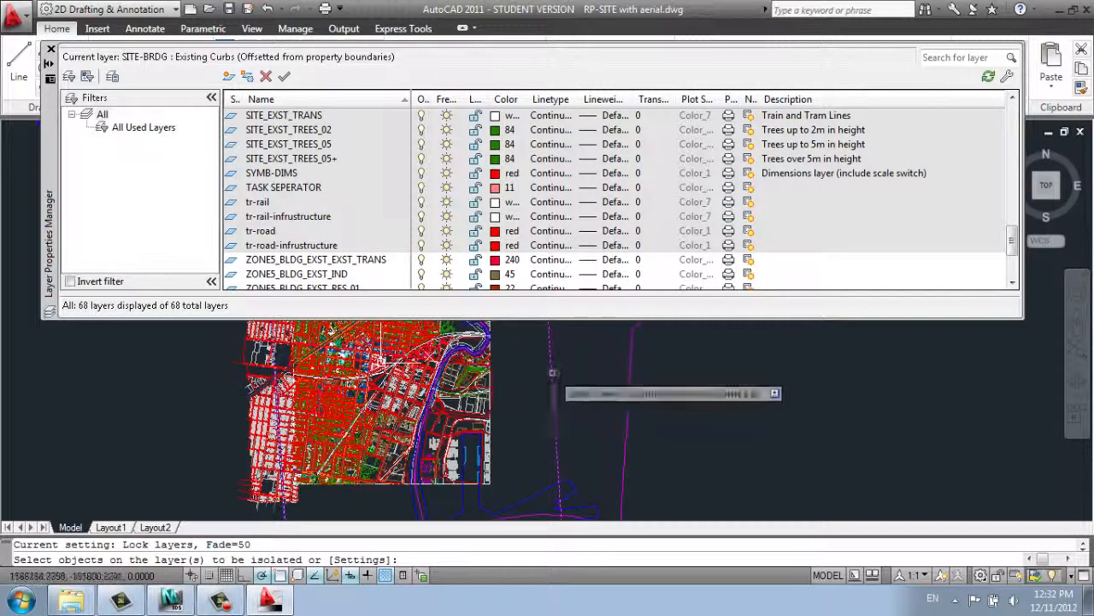
pyautogui.moveTo(507, 464); pyautogui.dragTo(489, 404, button='middle')
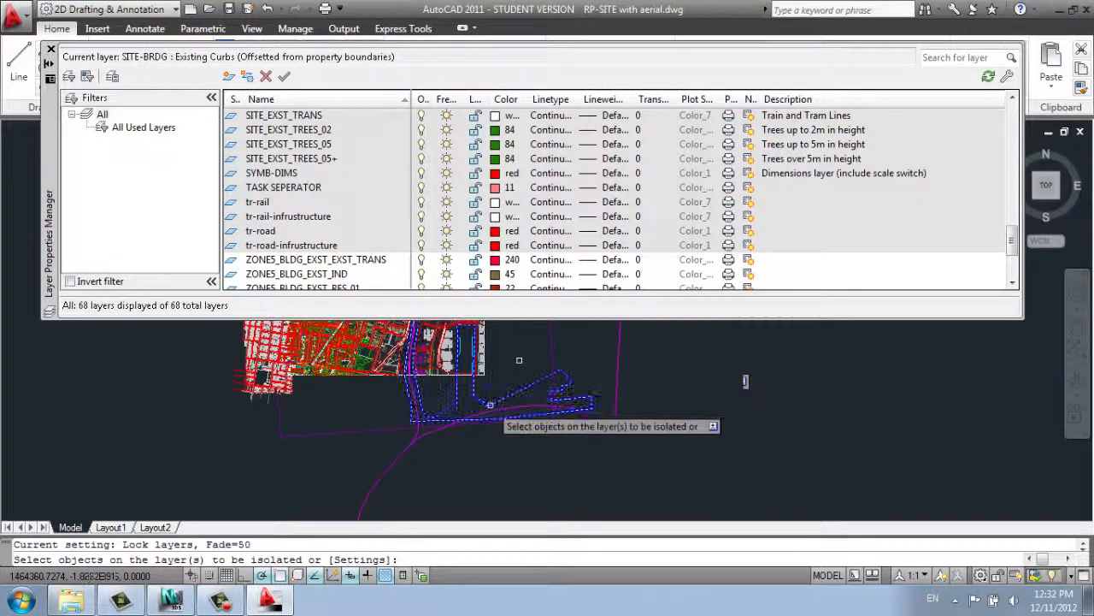
pyautogui.click(490, 404)
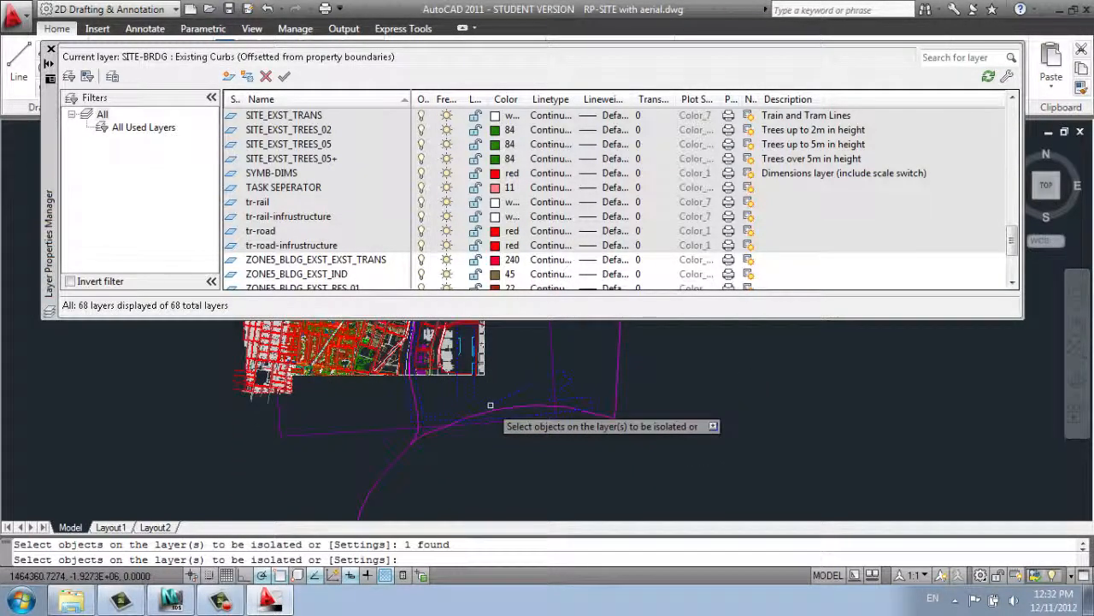
pyautogui.press('Return')
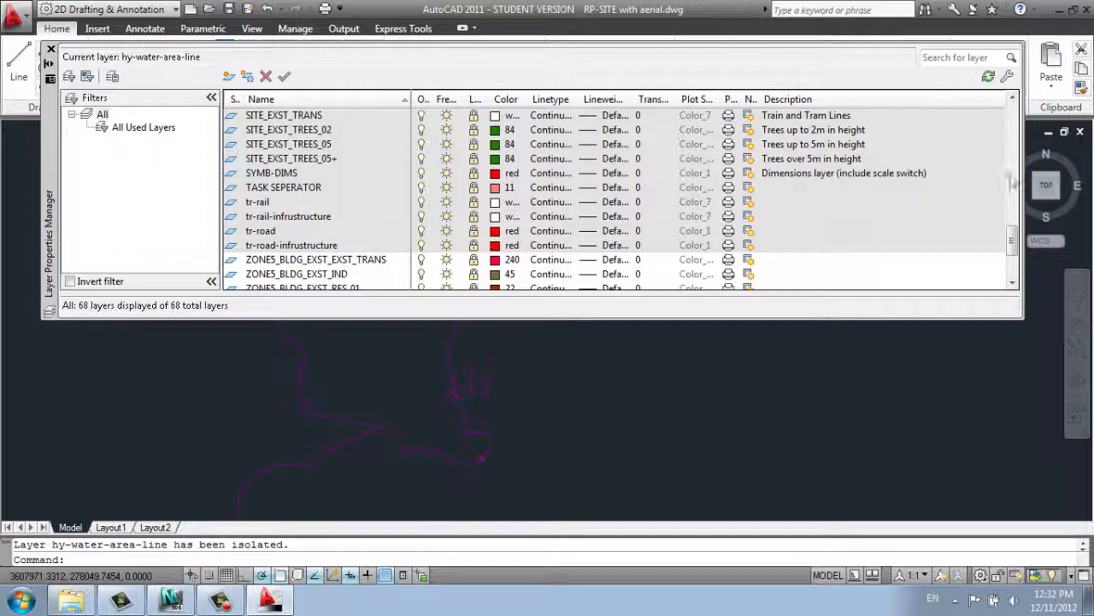
# - Examine the layer list and the site drawing to check which layers are locked after isolating hy-water-area-line
pyautogui.moveTo(1012, 239); pyautogui.dragTo(1012, 163)
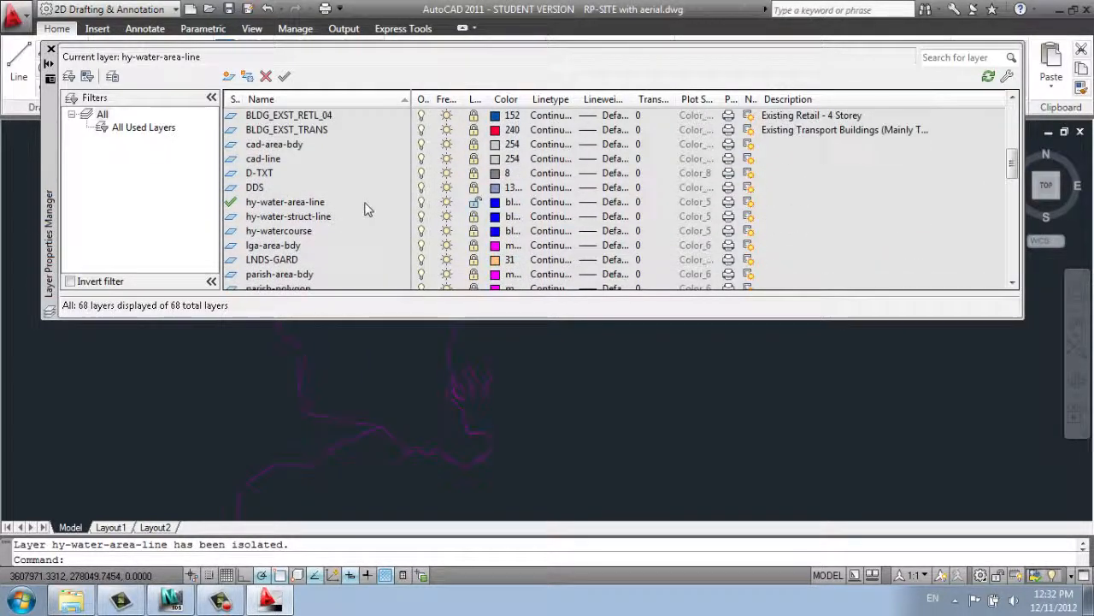
pyautogui.scroll(-3, 532, 430)
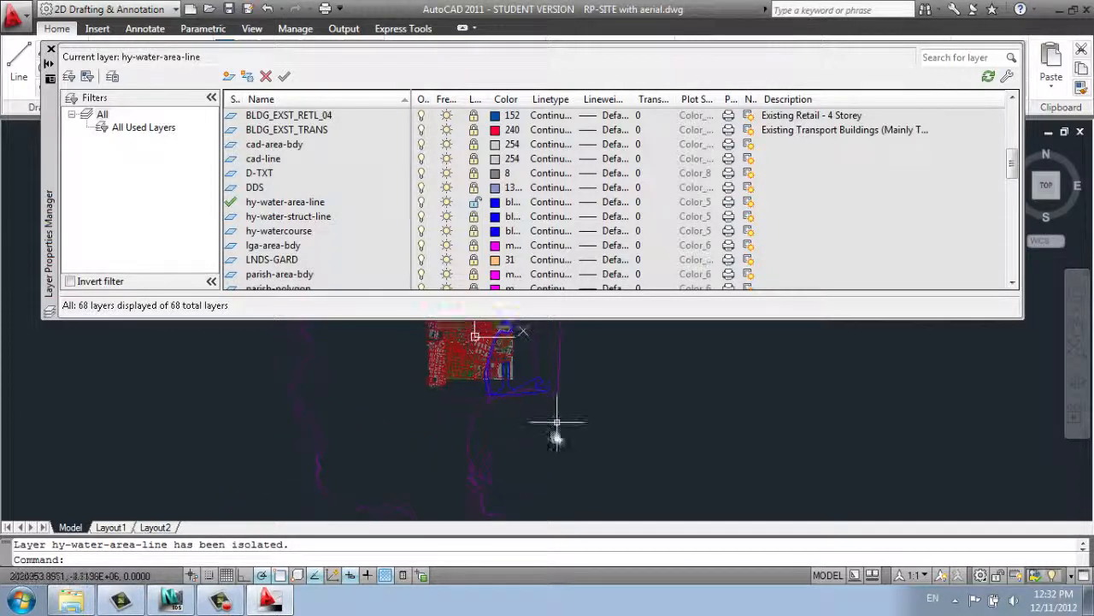
pyautogui.scroll(1, 558, 420)
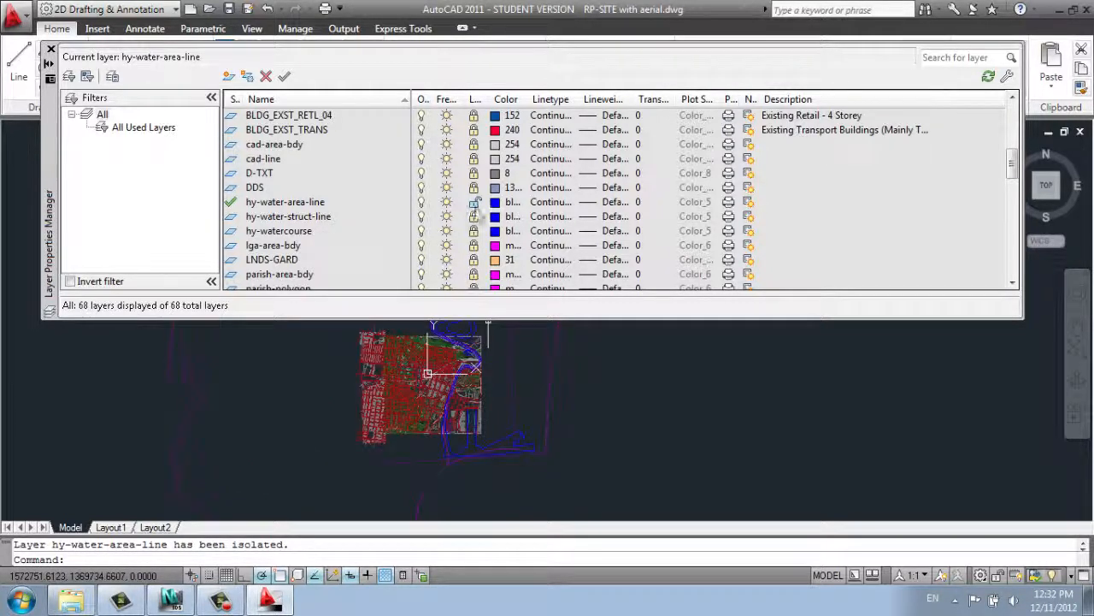
pyautogui.click(475, 203)
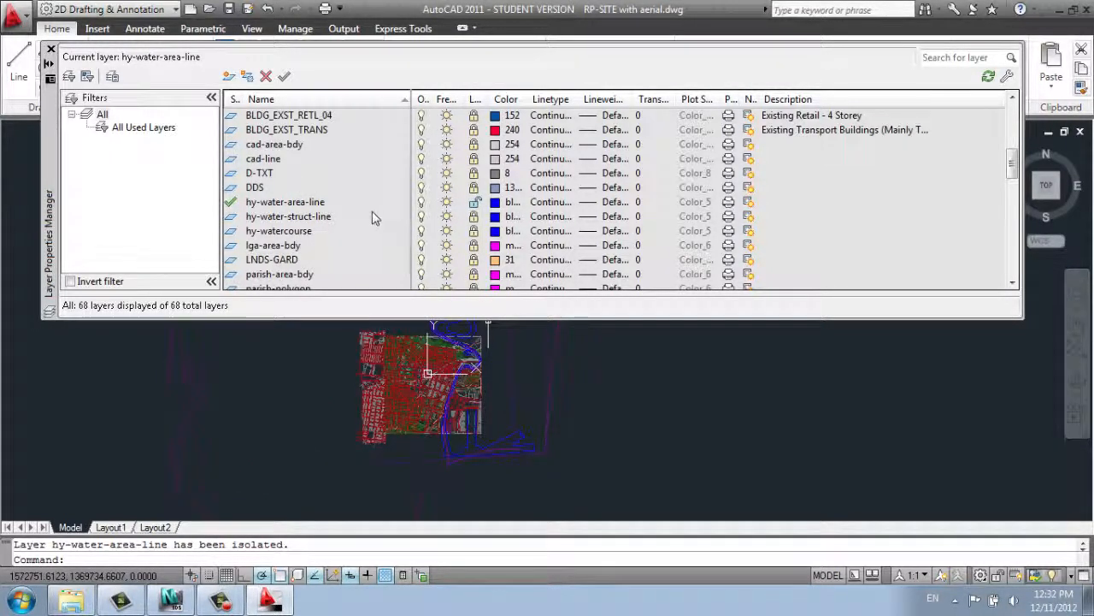
pyautogui.click(314, 118)
pyautogui.scroll(6, 291, 124)
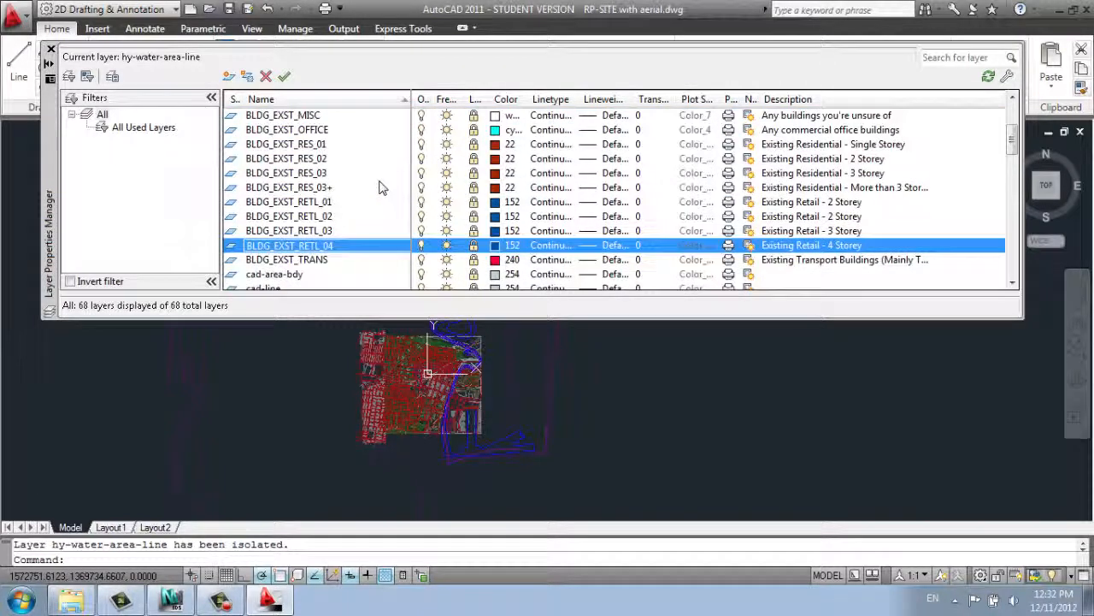
pyautogui.click(281, 116)
pyautogui.scroll(-10, 395, 228)
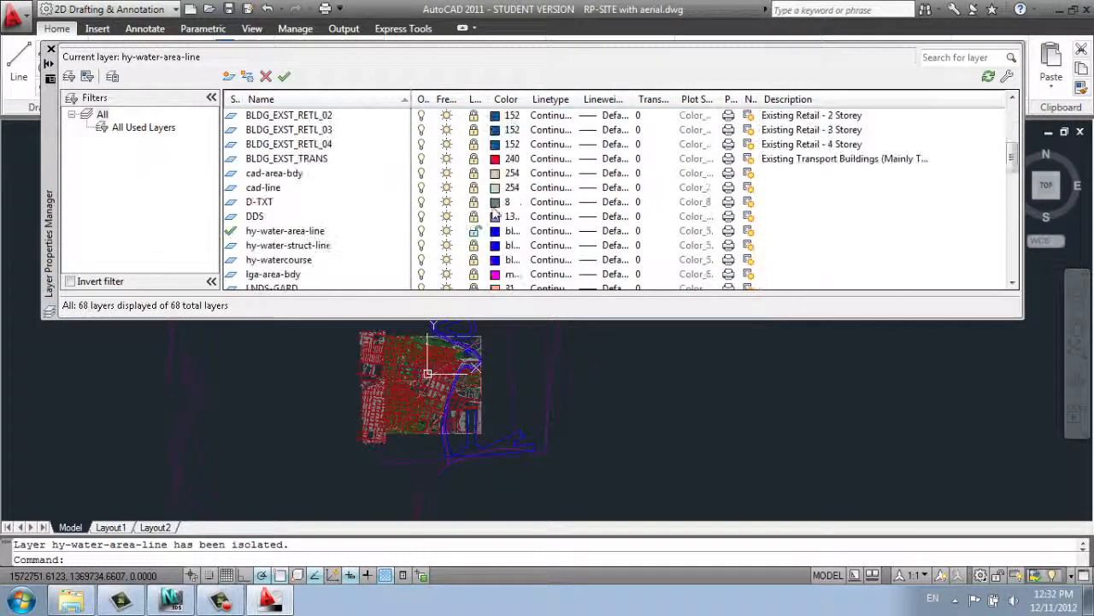
pyautogui.scroll(-1, 395, 228)
pyautogui.scroll(5, 391, 231)
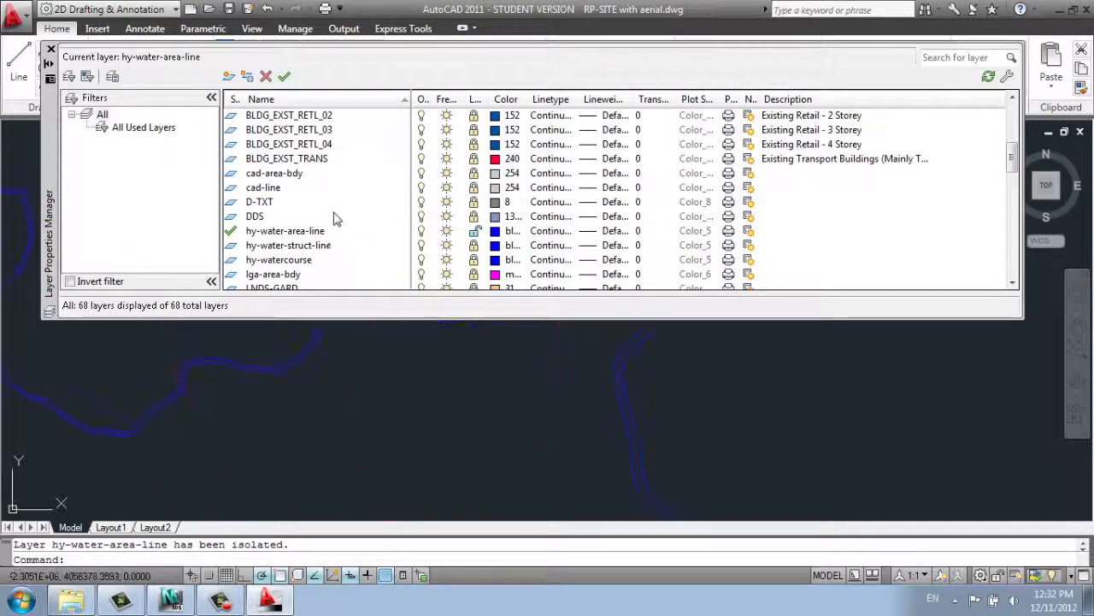
pyautogui.scroll(-5, 354, 371)
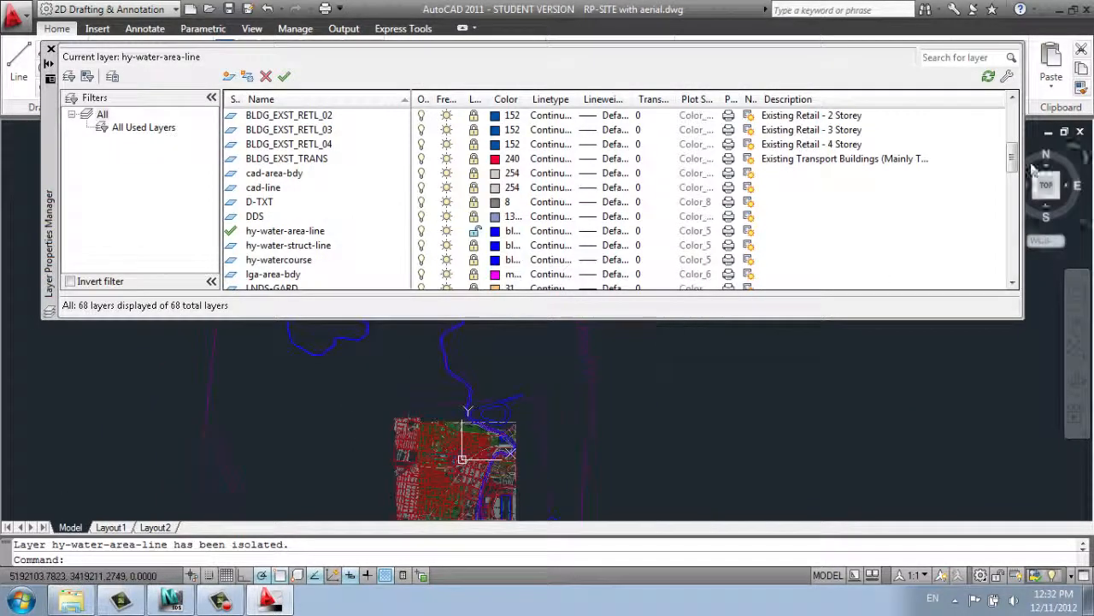
# - Unlock all the ZONE5 layers, from ZONE5_BLDG_EXST_EXST_TRANS through ZONE5_BLDG_MISC
pyautogui.moveTo(1016, 158); pyautogui.dragTo(1014, 120)
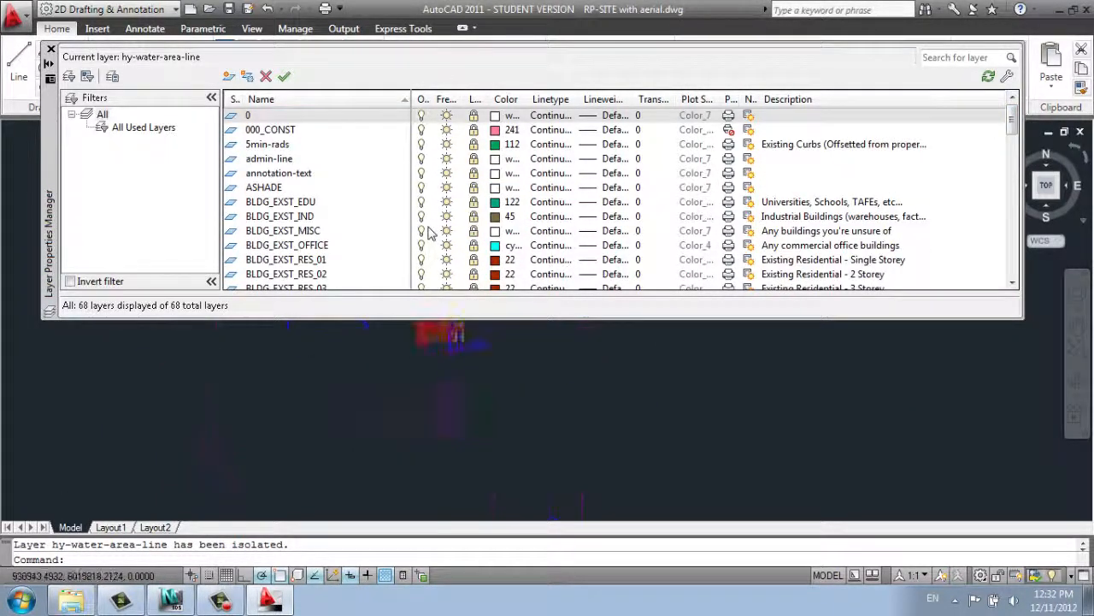
pyautogui.moveTo(1009, 122); pyautogui.dragTo(1011, 261)
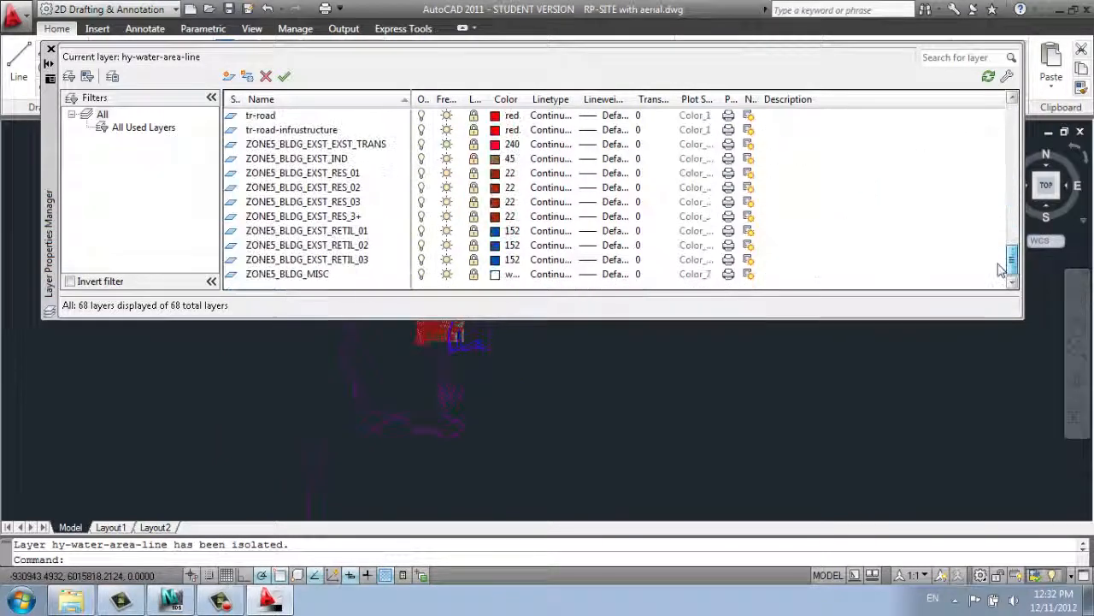
pyautogui.click(310, 274)
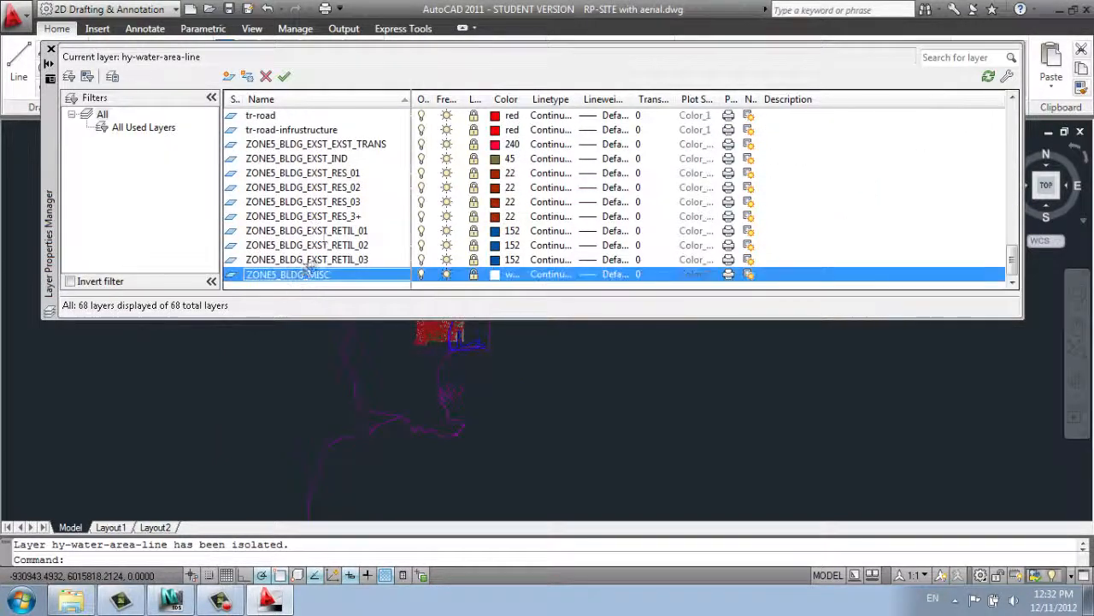
pyautogui.keyDown('shift'); pyautogui.click(322, 145); pyautogui.keyUp('shift')
pyautogui.click(475, 145)
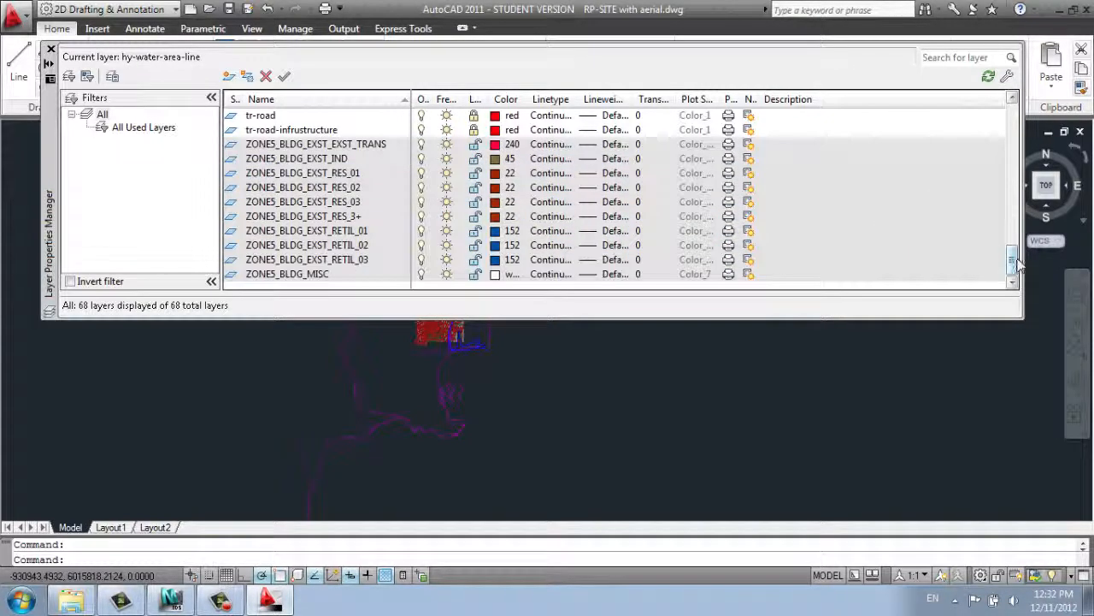
# - Lock the hy-water-area-line layer and close the layer manager
pyautogui.moveTo(1014, 265); pyautogui.dragTo(1025, 164)
pyautogui.click(474, 232)
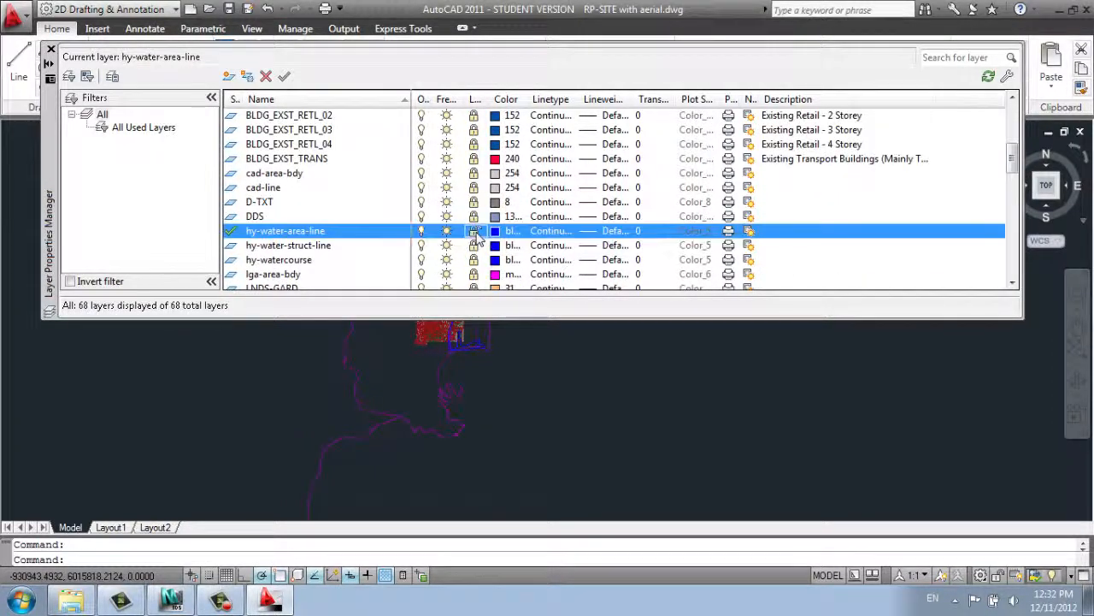
pyautogui.moveTo(1013, 157); pyautogui.dragTo(1007, 282)
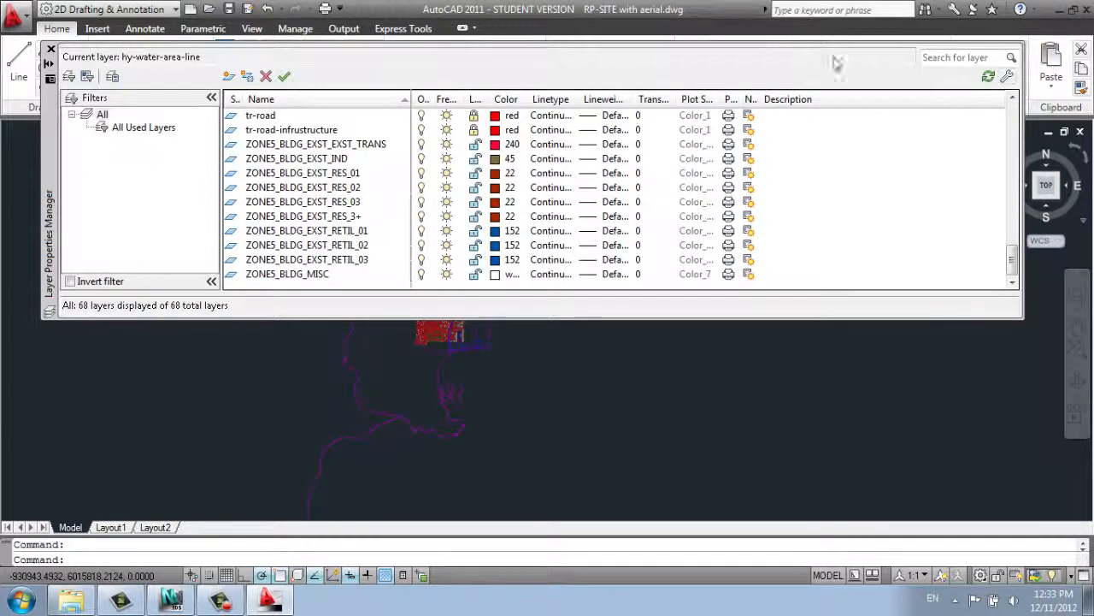
pyautogui.click(49, 50)
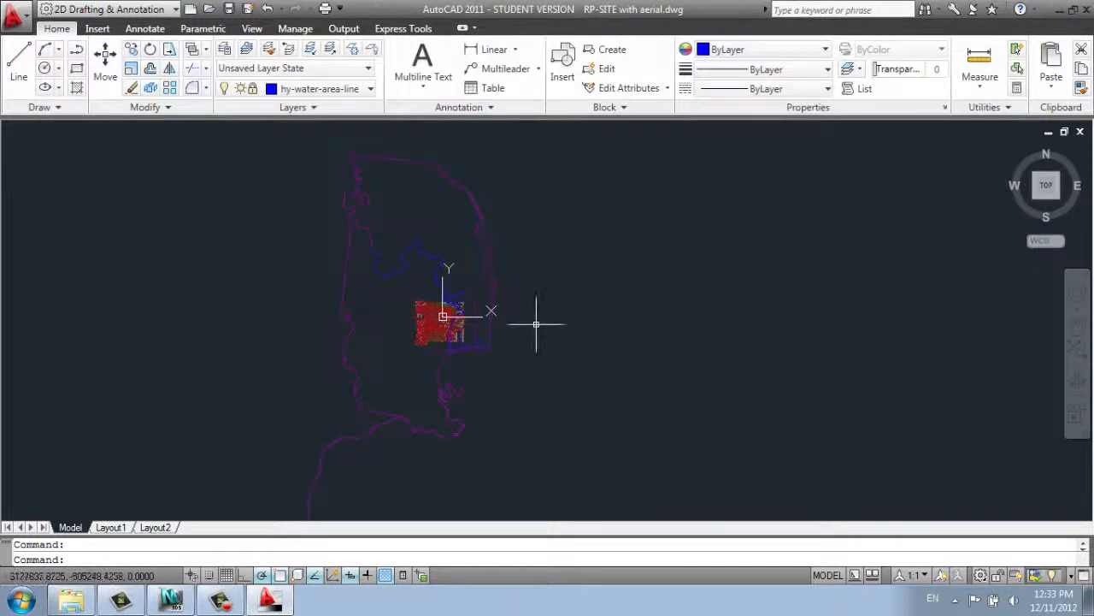
pyautogui.scroll(4, 482, 289)
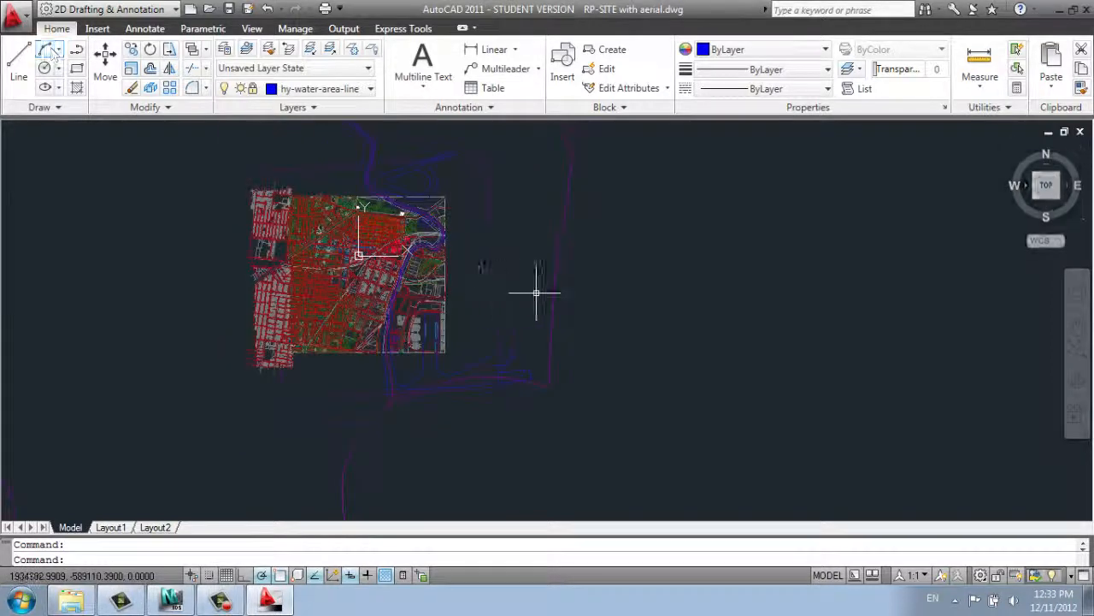
pyautogui.scroll(-2, 535, 294)
pyautogui.scroll(-2, 606, 264)
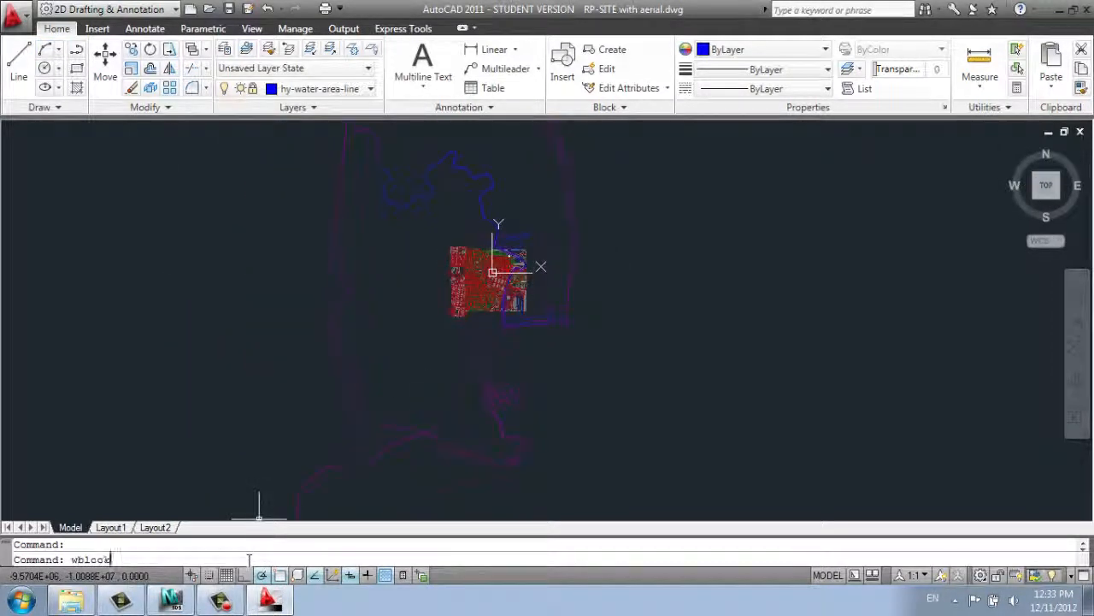
pyautogui.press('Return')
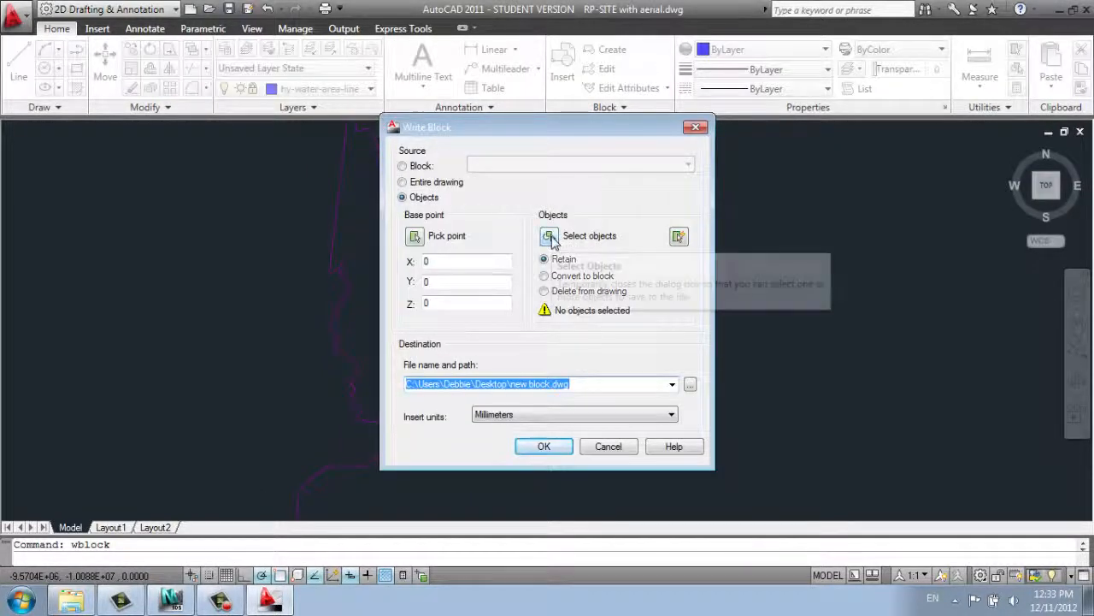
pyautogui.click(550, 237)
pyautogui.scroll(5, 521, 293)
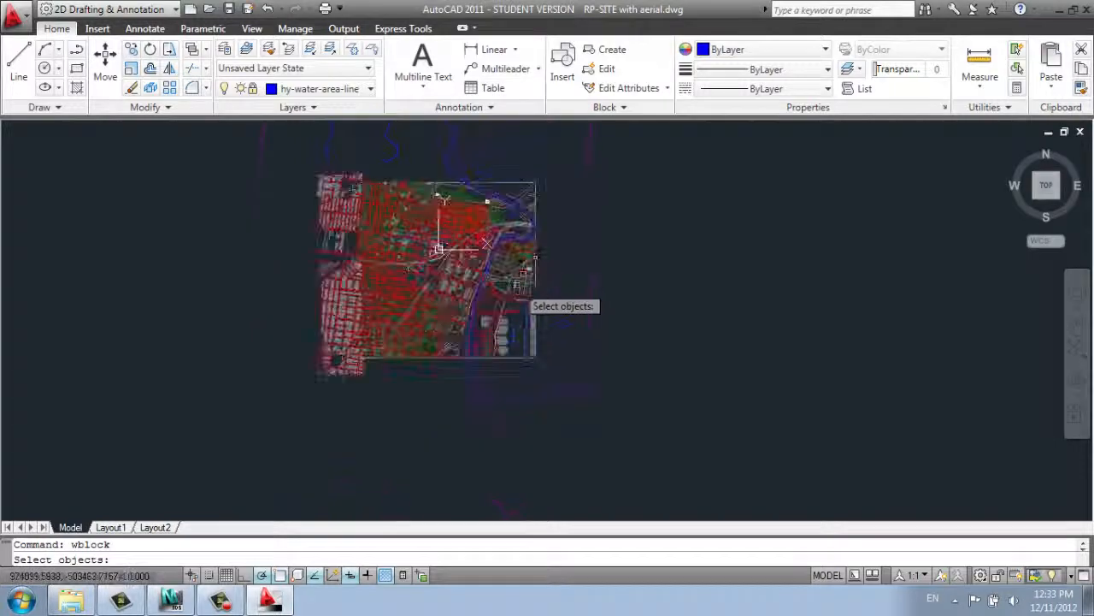
pyautogui.scroll(-2, 599, 208)
pyautogui.click(643, 147)
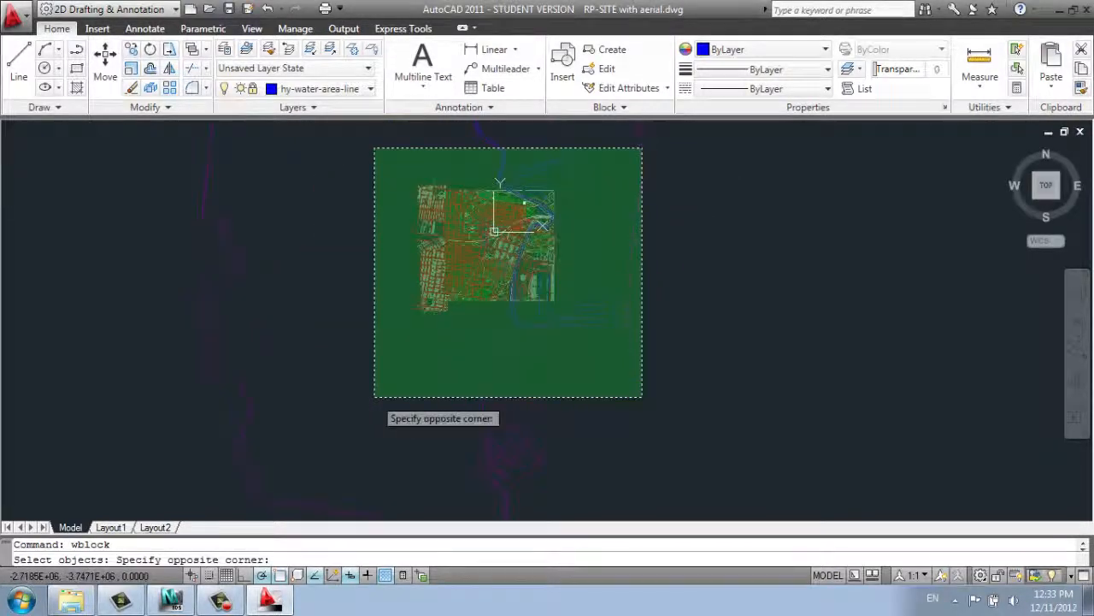
pyautogui.click(376, 396)
pyautogui.scroll(5, 498, 264)
pyautogui.moveTo(498, 265)
pyautogui.mouseDown(button='middle')
pyautogui.moveTo(504, 286)
pyautogui.moveTo(482, 333)
pyautogui.mouseUp(button='middle')
pyautogui.scroll(3, 481, 333)
pyautogui.scroll(-4, 481, 334)
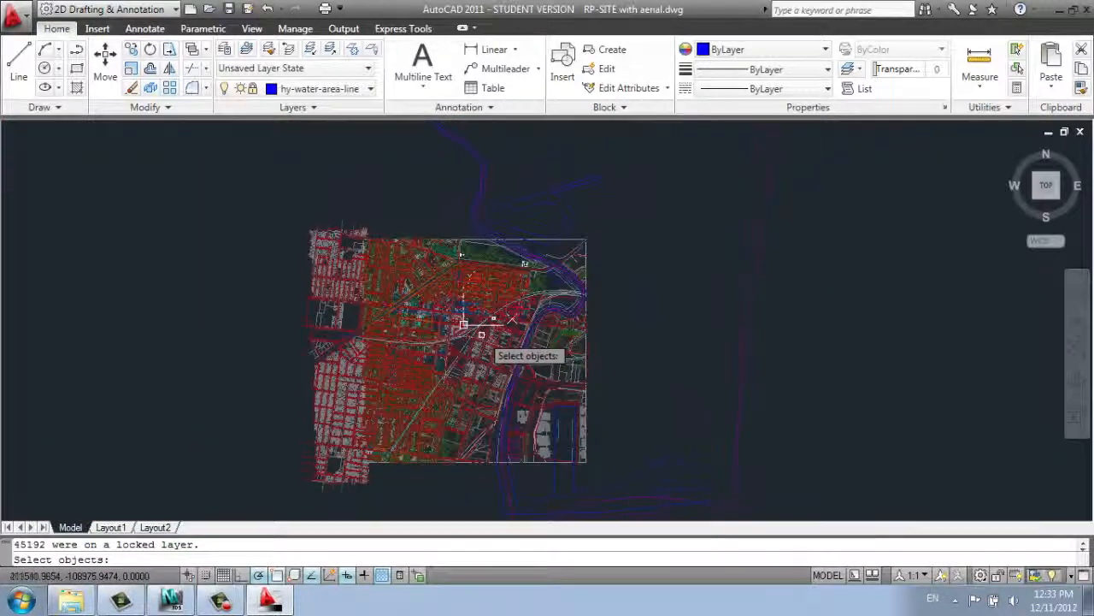
pyautogui.moveTo(542, 362); pyautogui.dragTo(570, 336, button='middle')
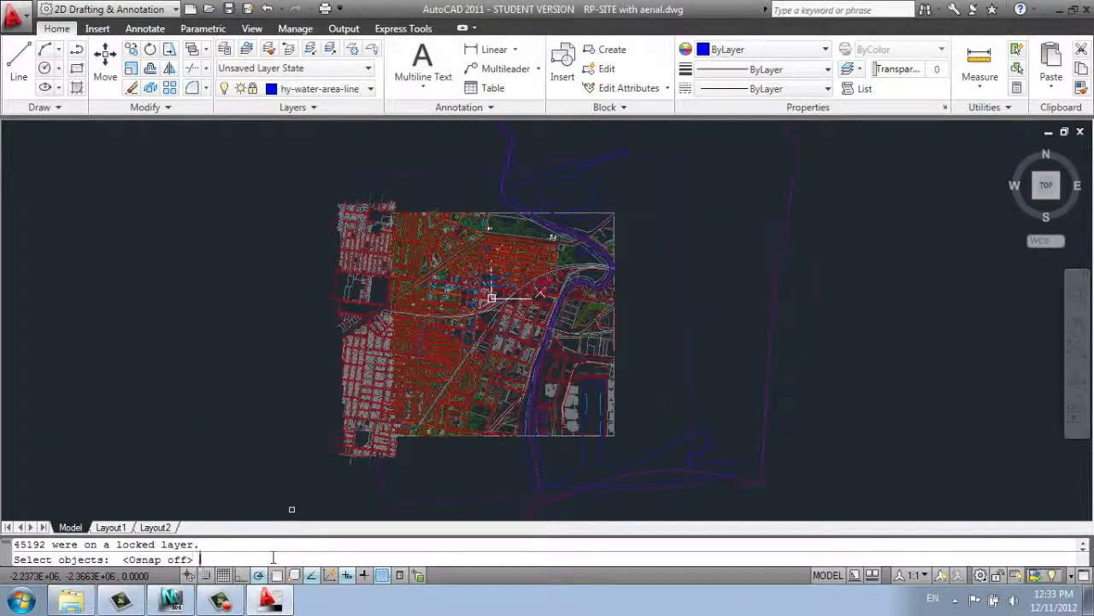
pyautogui.press('Escape')
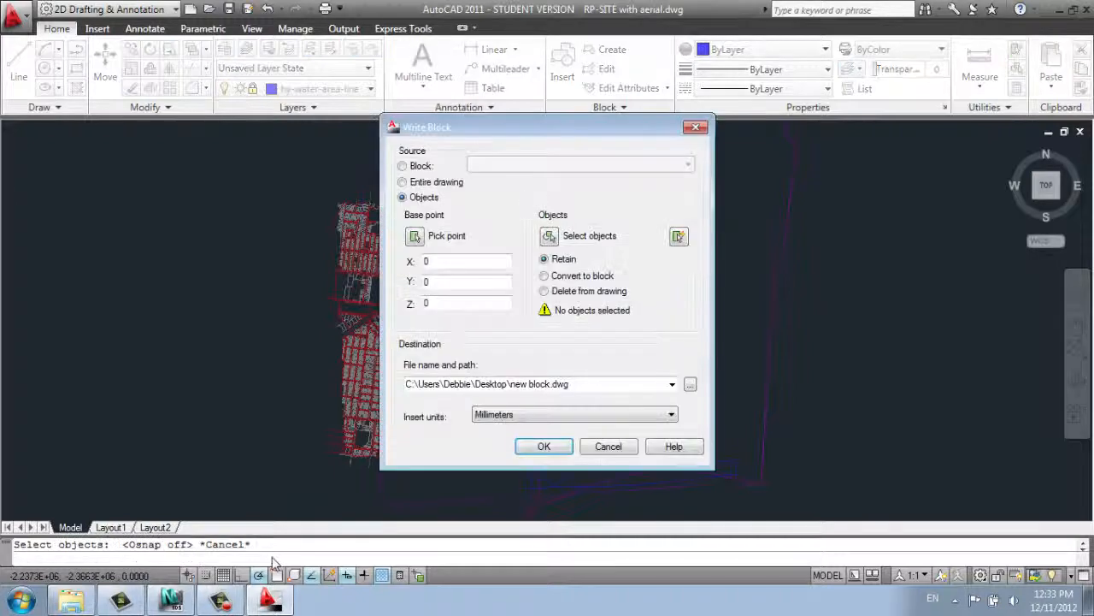
pyautogui.click(621, 454)
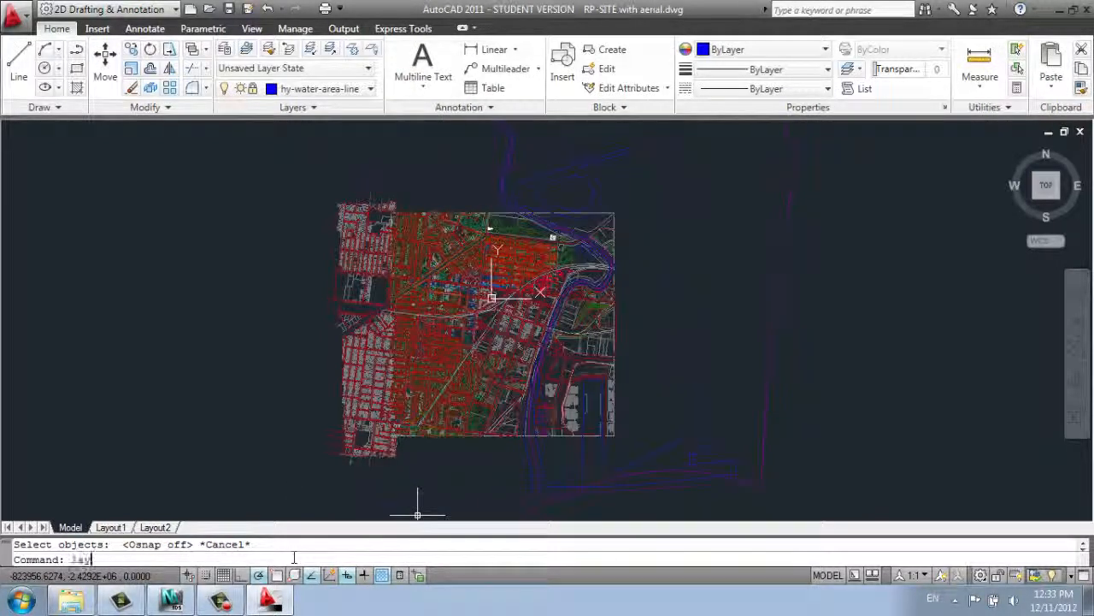
# - Make ZONE5_BLDG_EXST_EXST_TRANS the current layer and close the layer manager
pyautogui.press('Return')
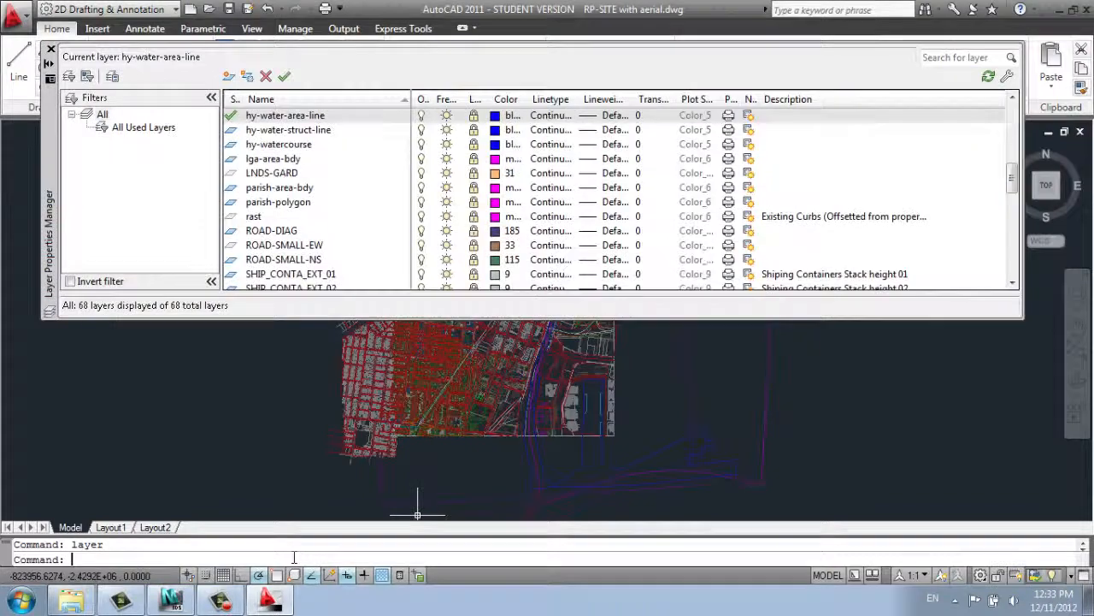
pyautogui.moveTo(1009, 177); pyautogui.dragTo(1011, 258)
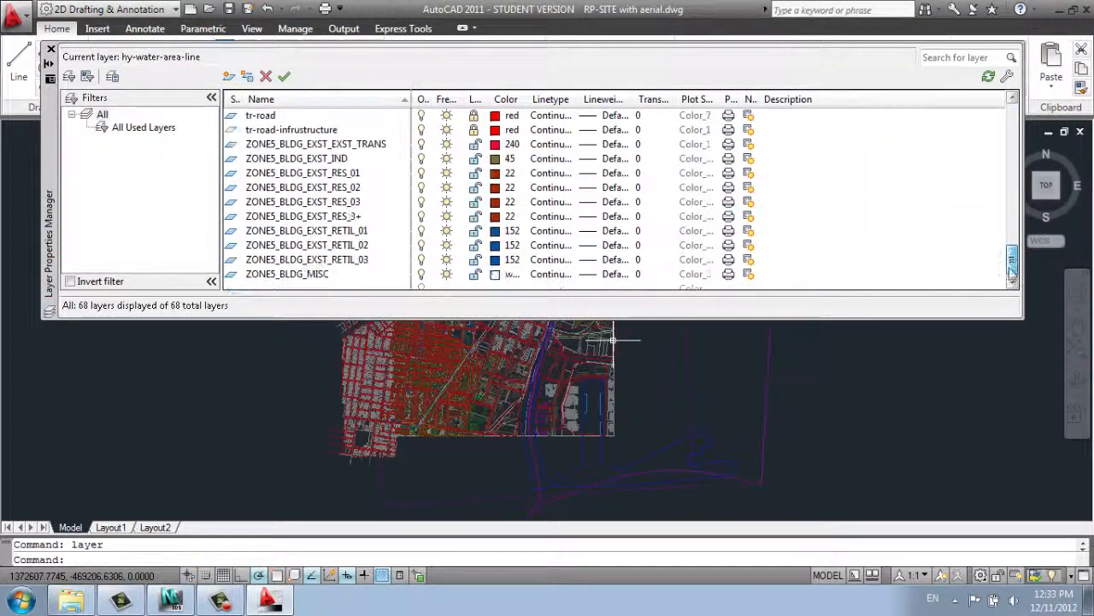
pyautogui.click(430, 145)
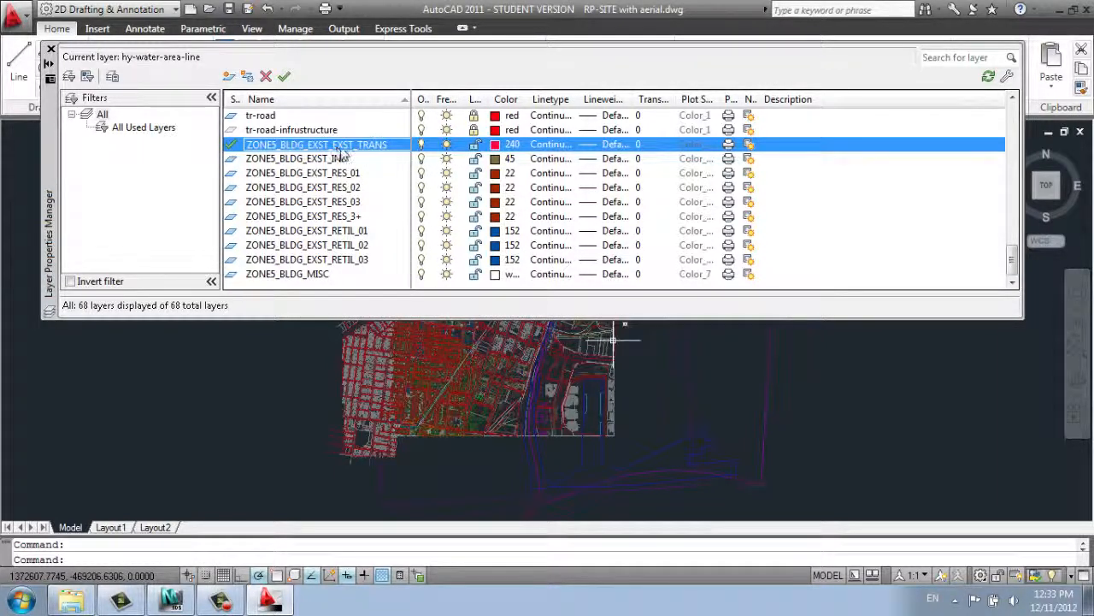
pyautogui.click(51, 49)
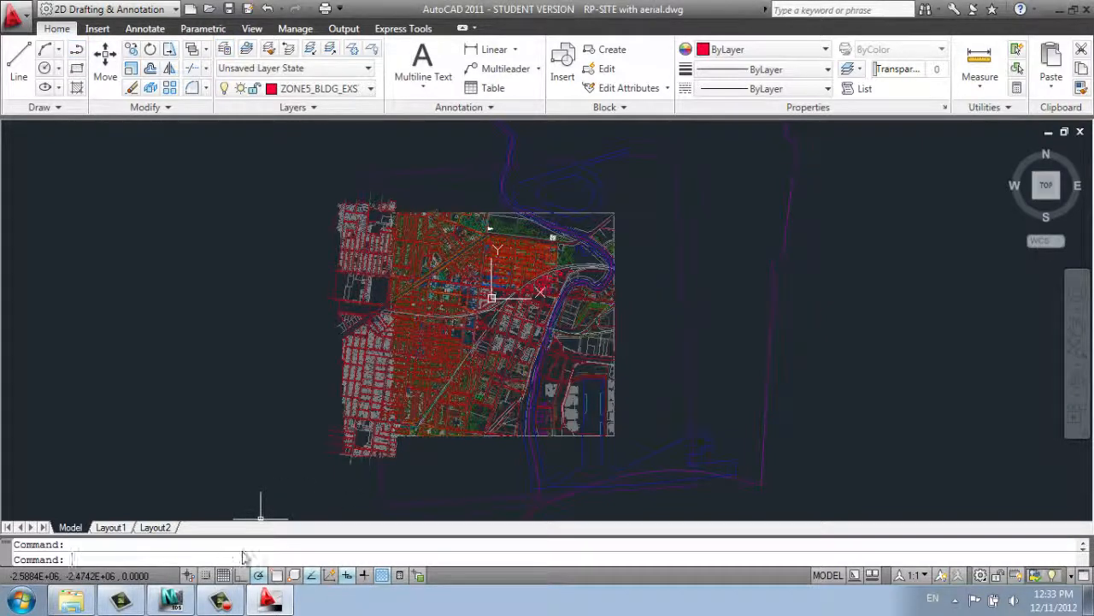
# - Write the unlocked objects within a crossing window around the whole site to new block.dwg on the desktop, with millimetre insert units
pyautogui.write('wblock')
pyautogui.press('Return')
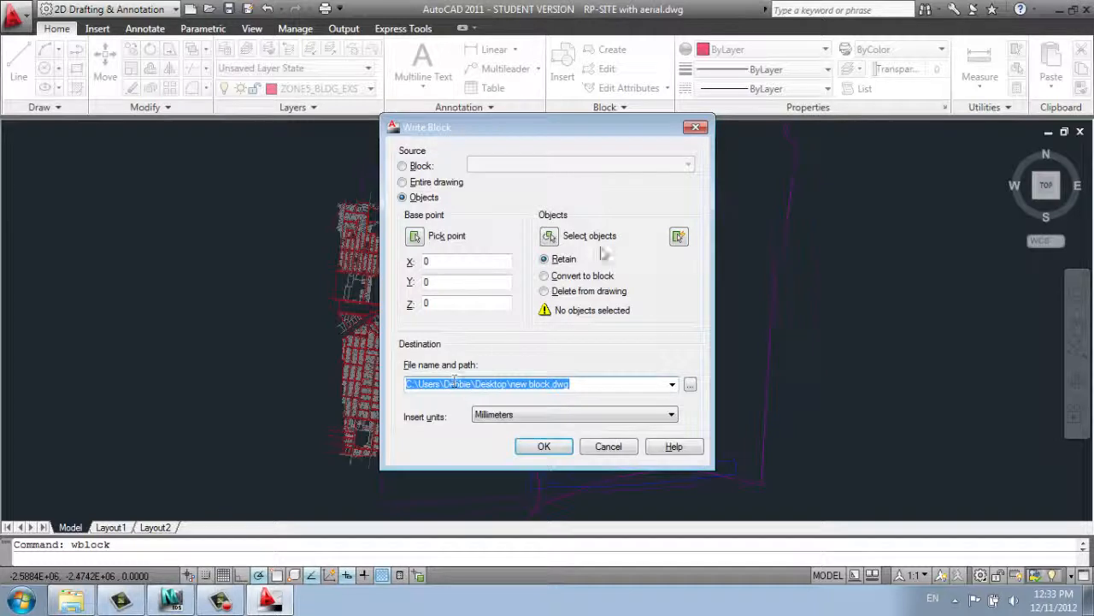
pyautogui.click(552, 239)
pyautogui.click(703, 146)
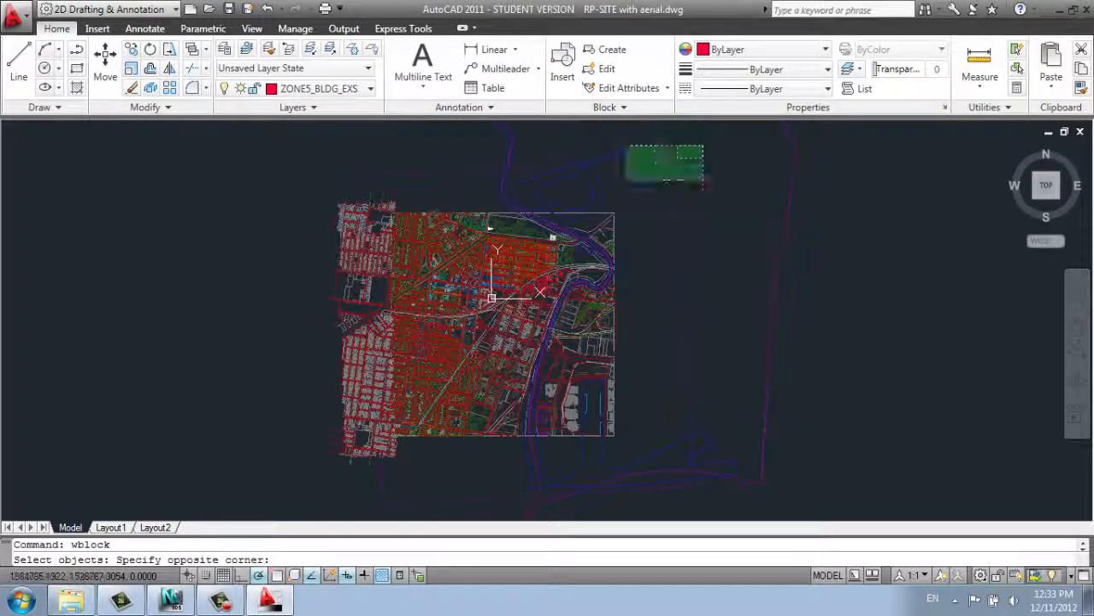
pyautogui.click(250, 493)
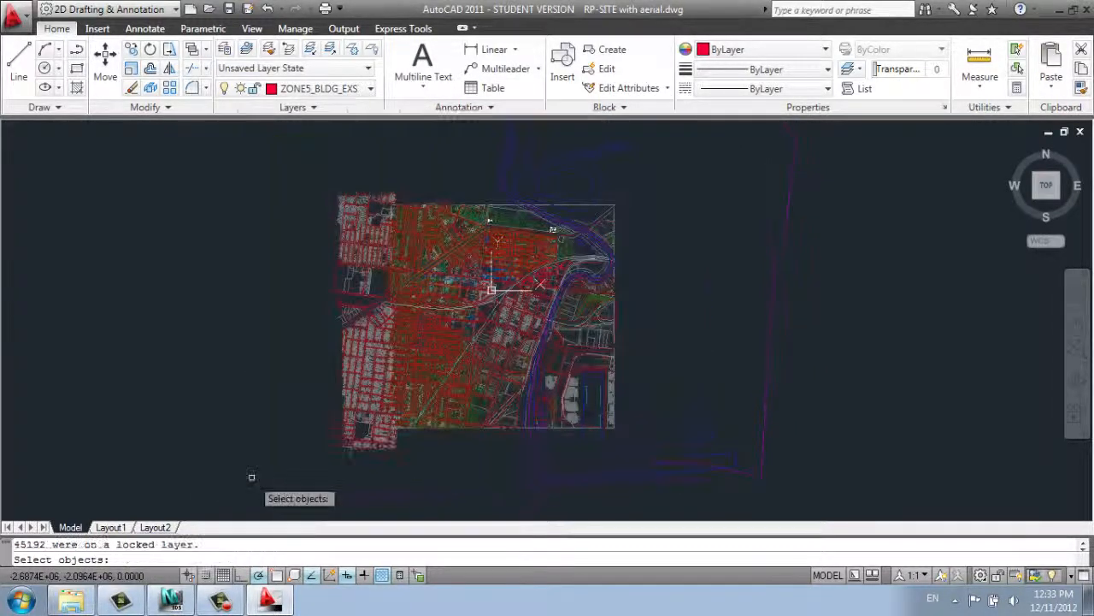
pyautogui.press('Return')
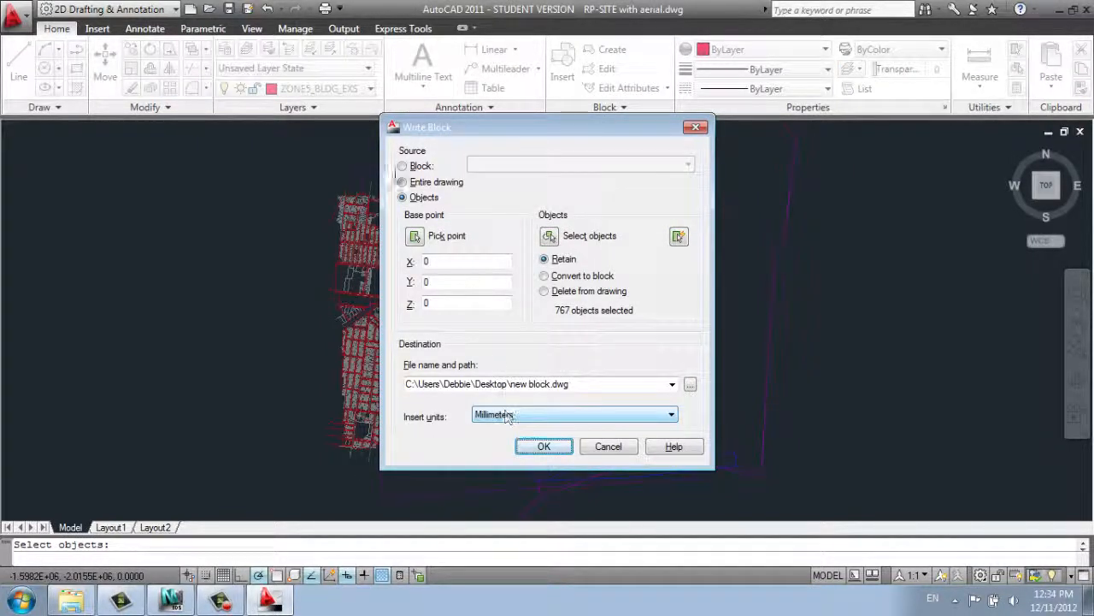
pyautogui.click(535, 452)
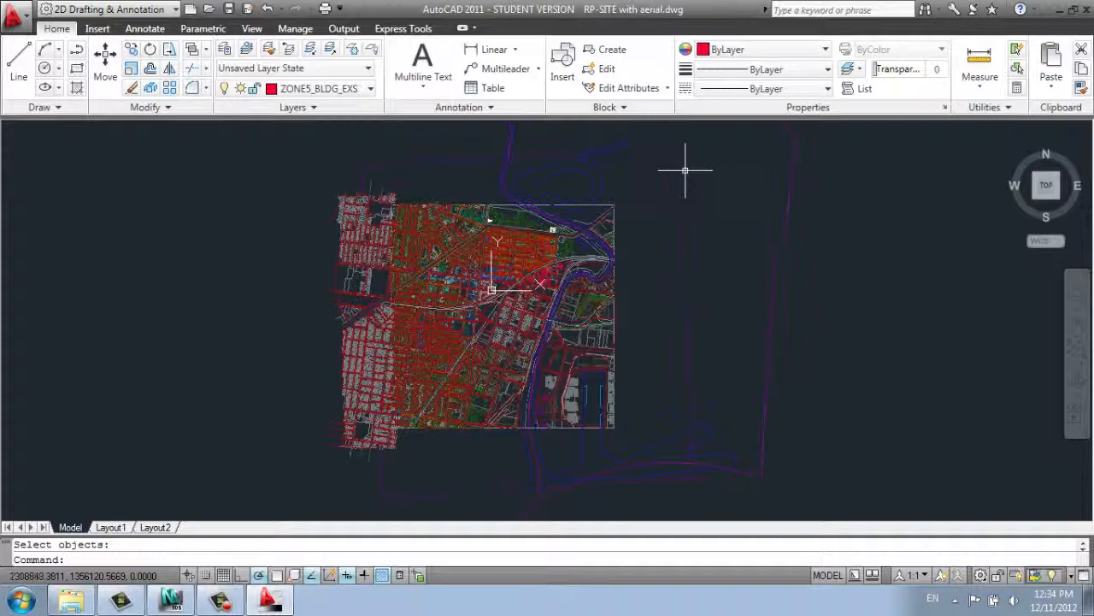
# - Start a new Write Block and select the unlocked objects with a crossing window around the whole site
pyautogui.write('block')
pyautogui.press('Return')
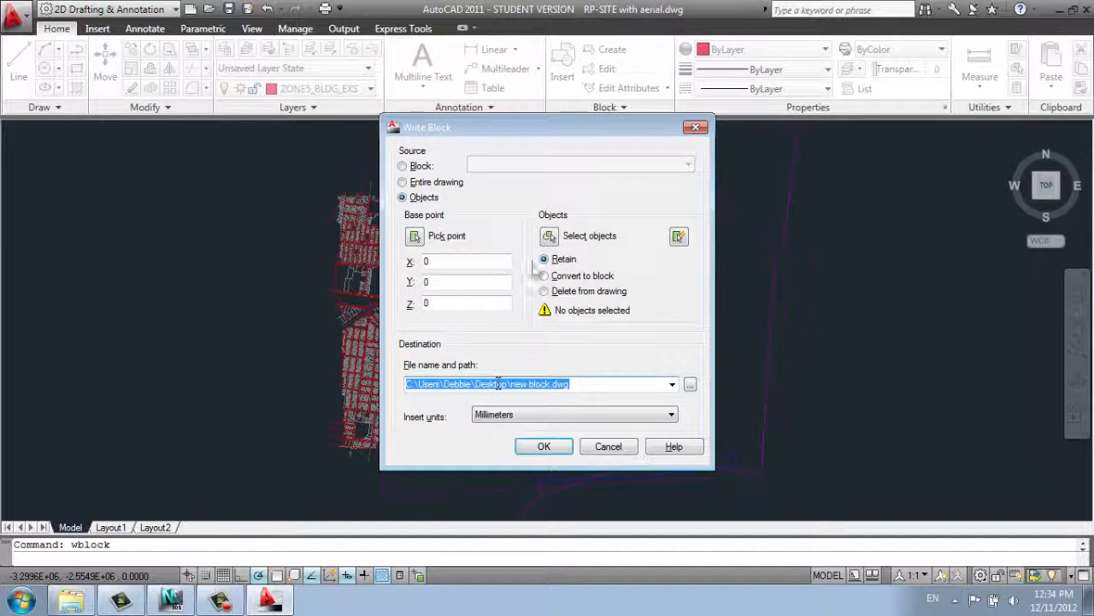
pyautogui.click(549, 236)
pyautogui.click(492, 290)
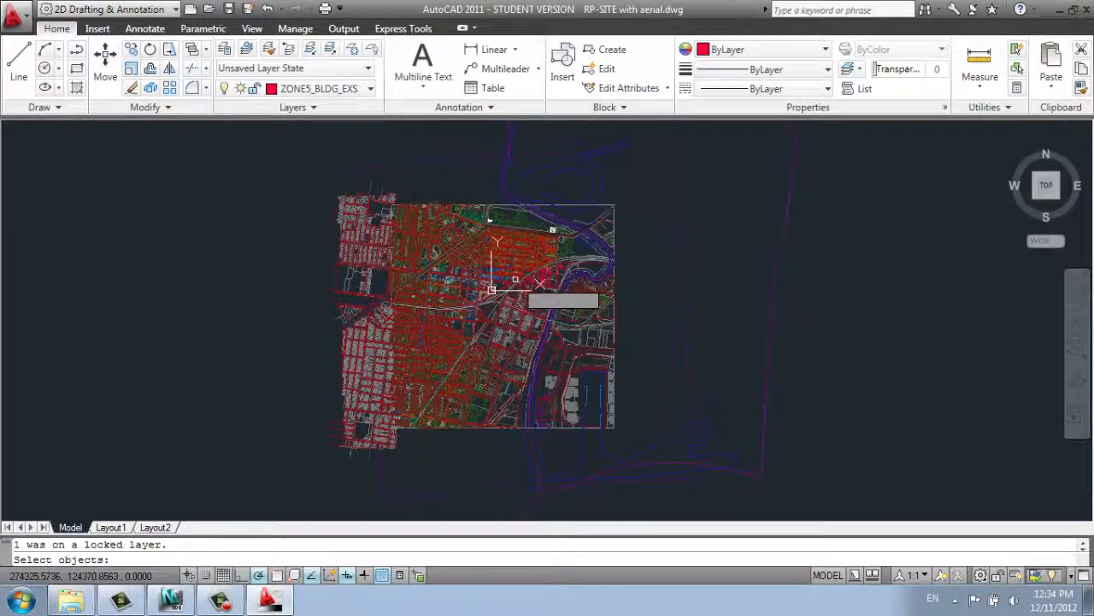
pyautogui.click(311, 461)
pyautogui.click(745, 140)
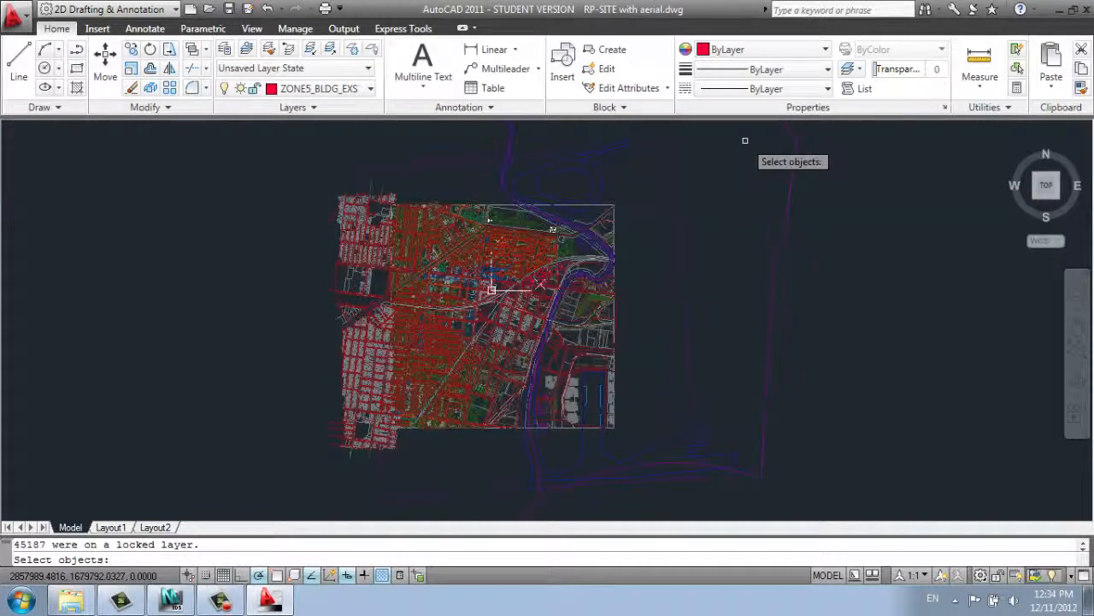
pyautogui.press('Return')
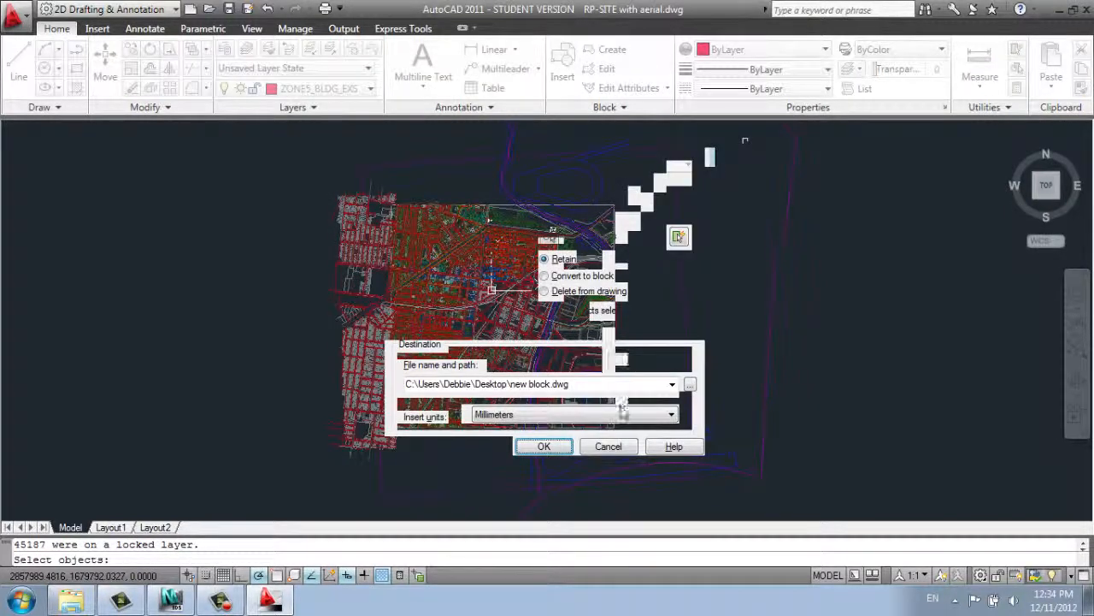
# - Name the destination file zones layers.dwg on the desktop and write the selected objects to it
pyautogui.click(672, 384)
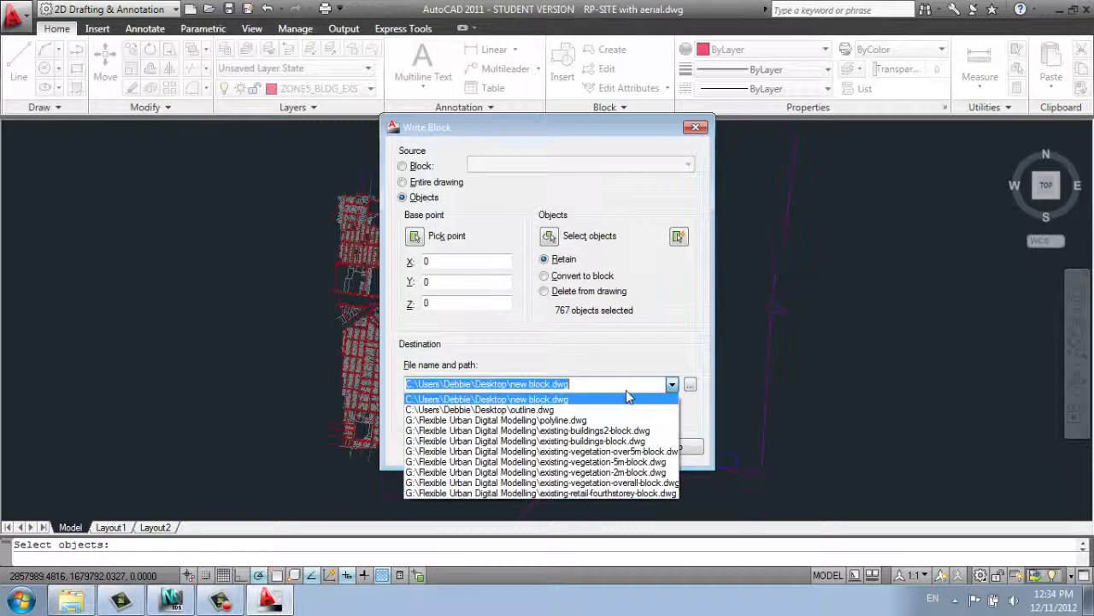
pyautogui.click(672, 384)
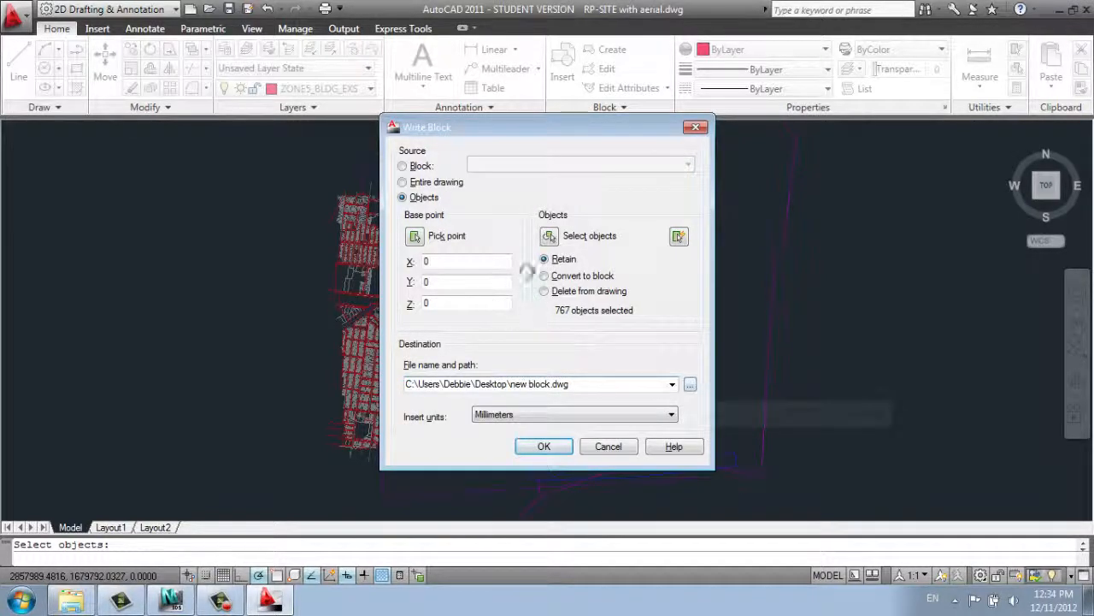
pyautogui.press('Tab')
pyautogui.press('Return')
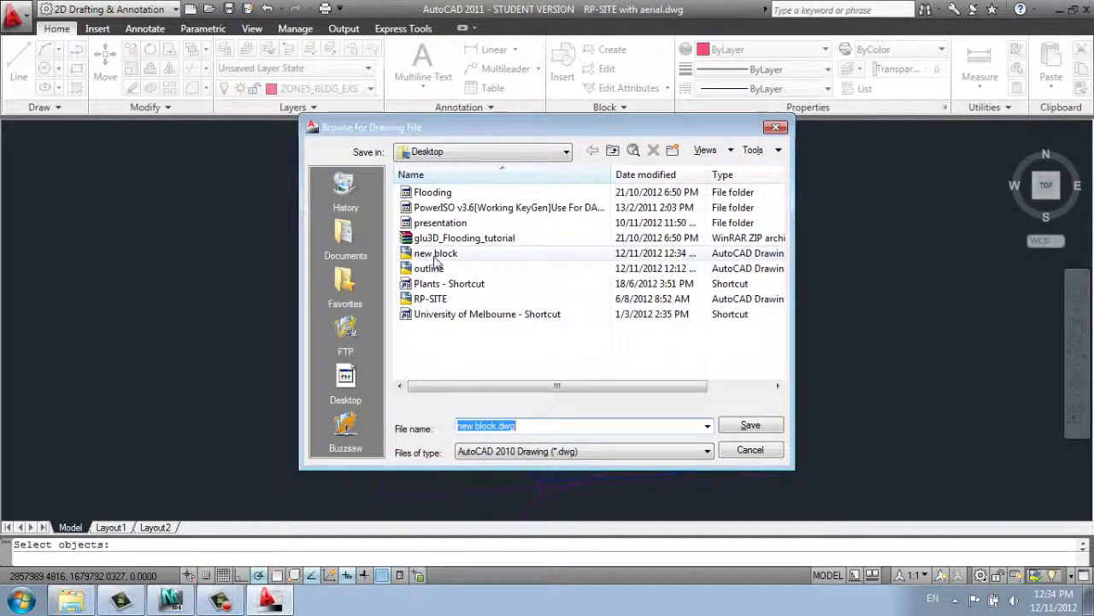
pyautogui.click(517, 425)
pyautogui.moveTo(495, 425); pyautogui.dragTo(436, 429)
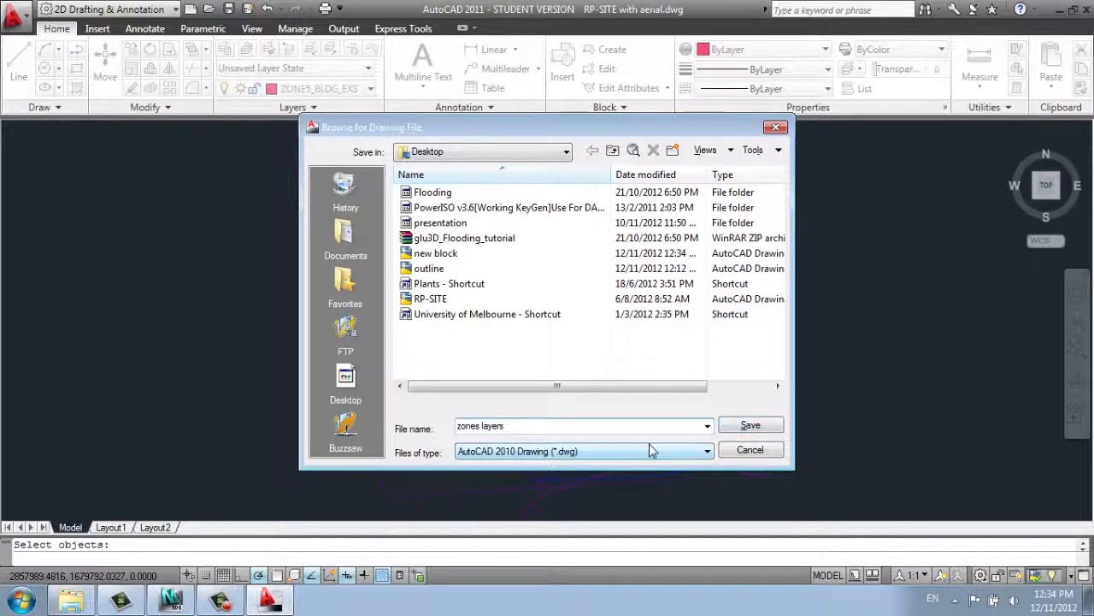
pyautogui.click(750, 425)
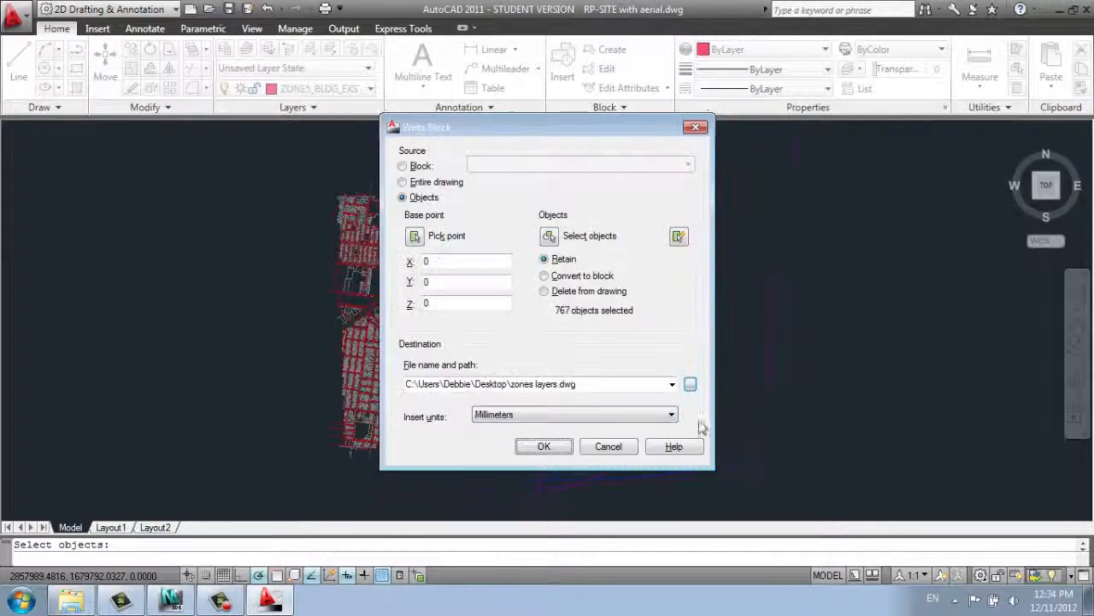
pyautogui.click(547, 450)
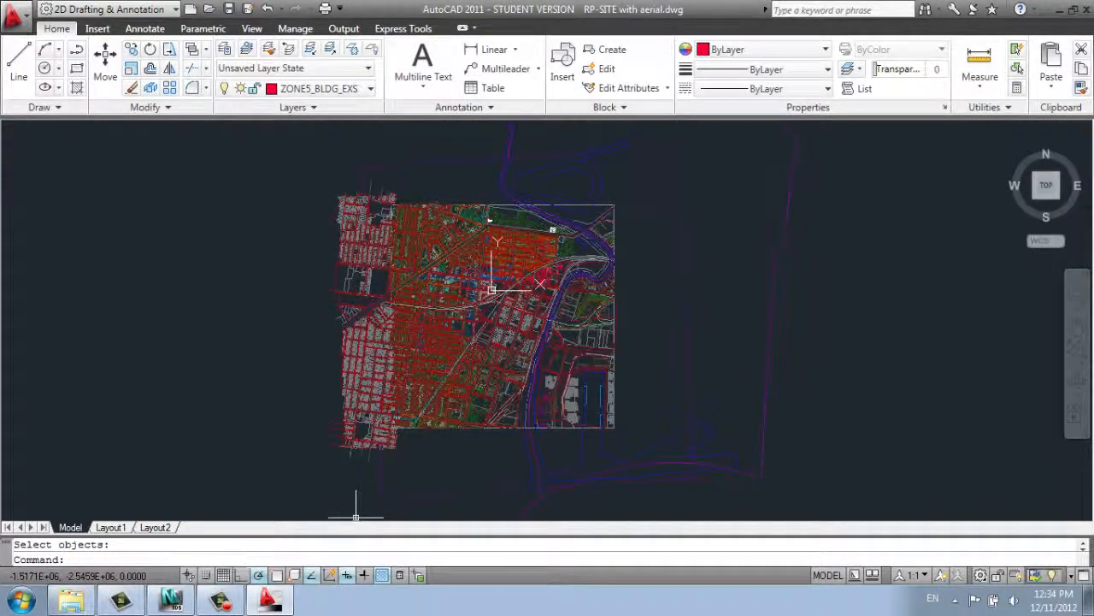
# - Switch to 3ds Max and start importing zones layers.dwg from the desktop
pyautogui.click(171, 600)
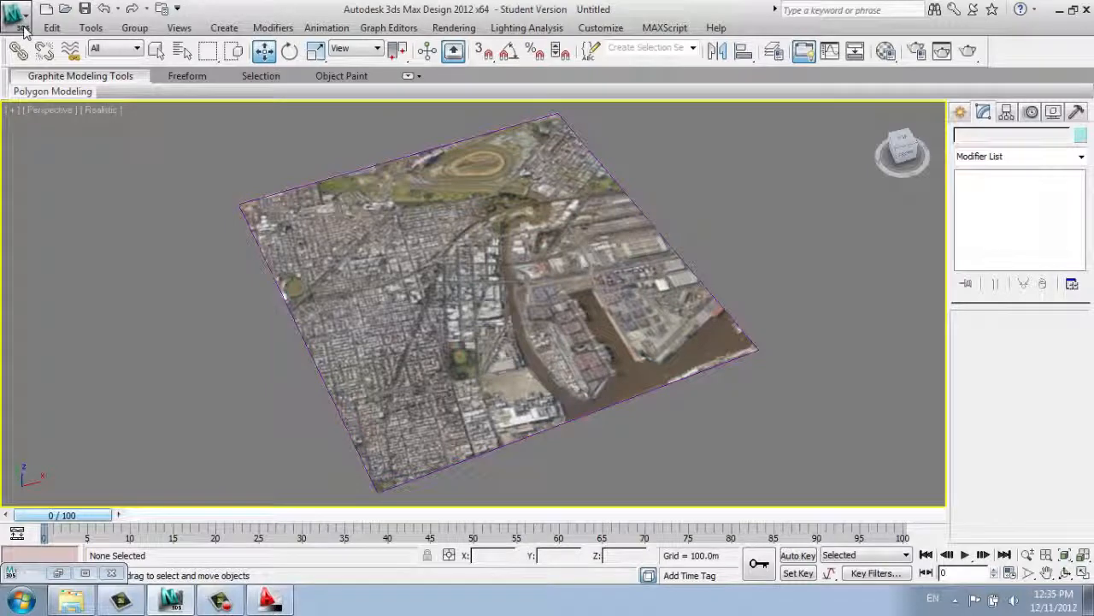
pyautogui.click(23, 28)
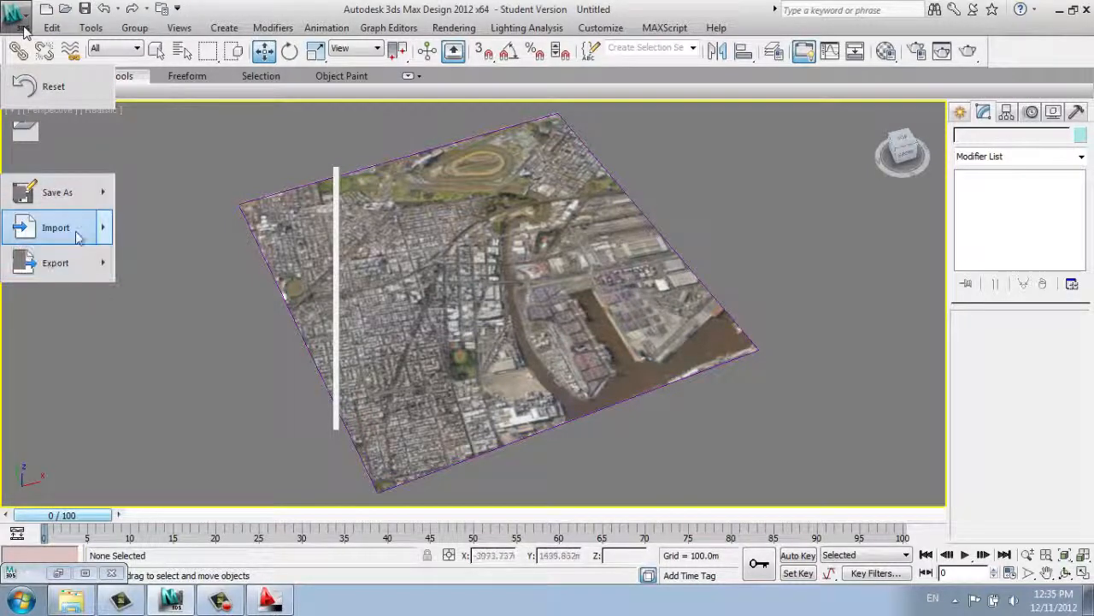
pyautogui.click(569, 292)
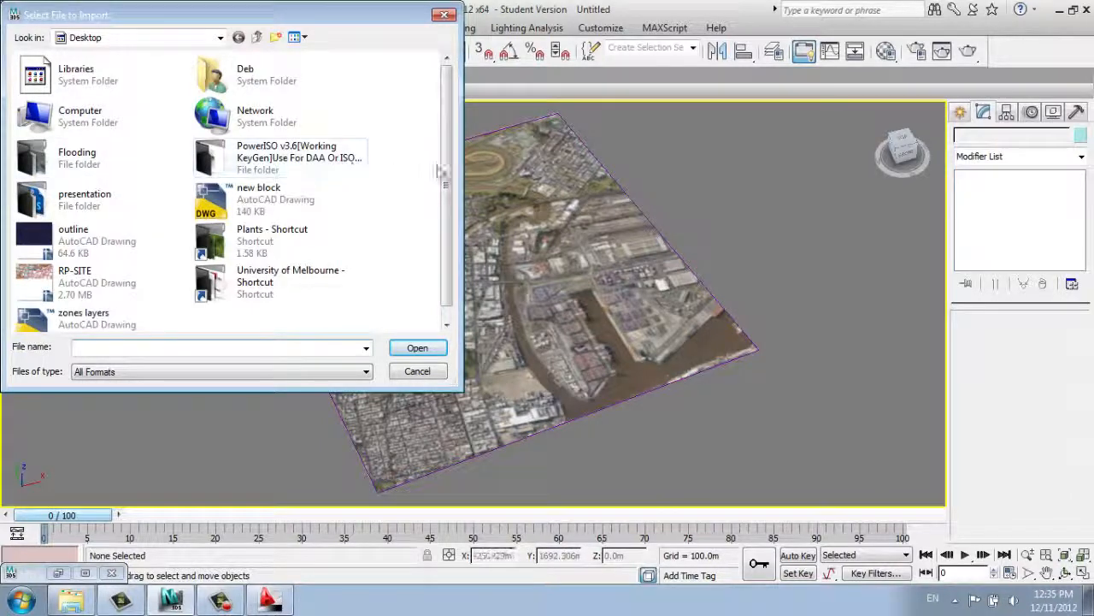
pyautogui.scroll(-1, 441, 171)
pyautogui.click(66, 308)
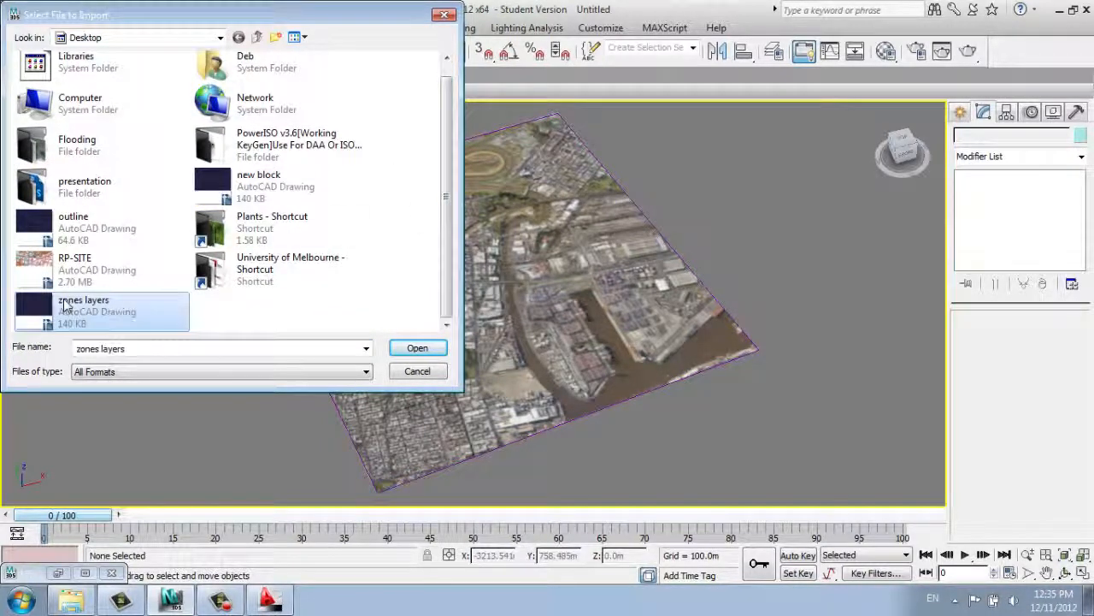
pyautogui.click(418, 348)
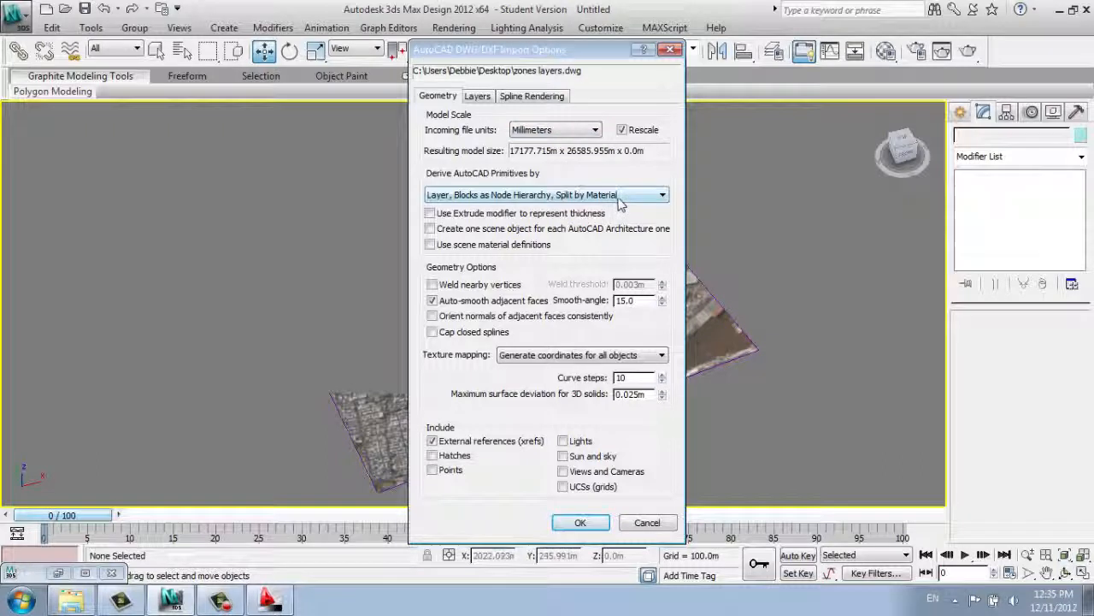
# - Import the drawing rescaled from millimetres, deriving AutoCAD primitives by Entity
pyautogui.click(623, 130)
pyautogui.click(623, 130)
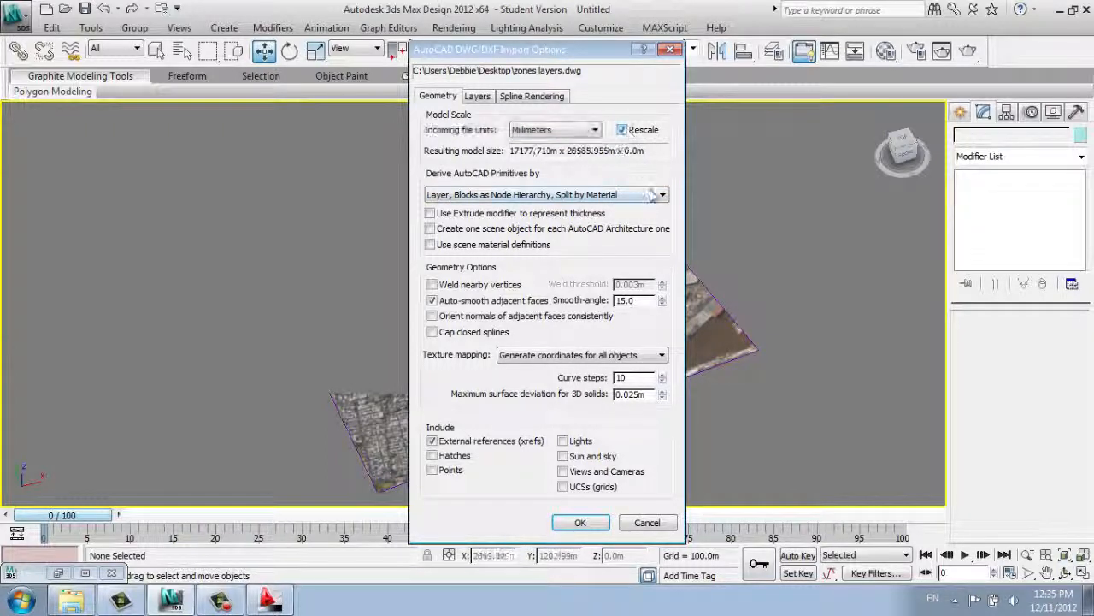
pyautogui.click(574, 195)
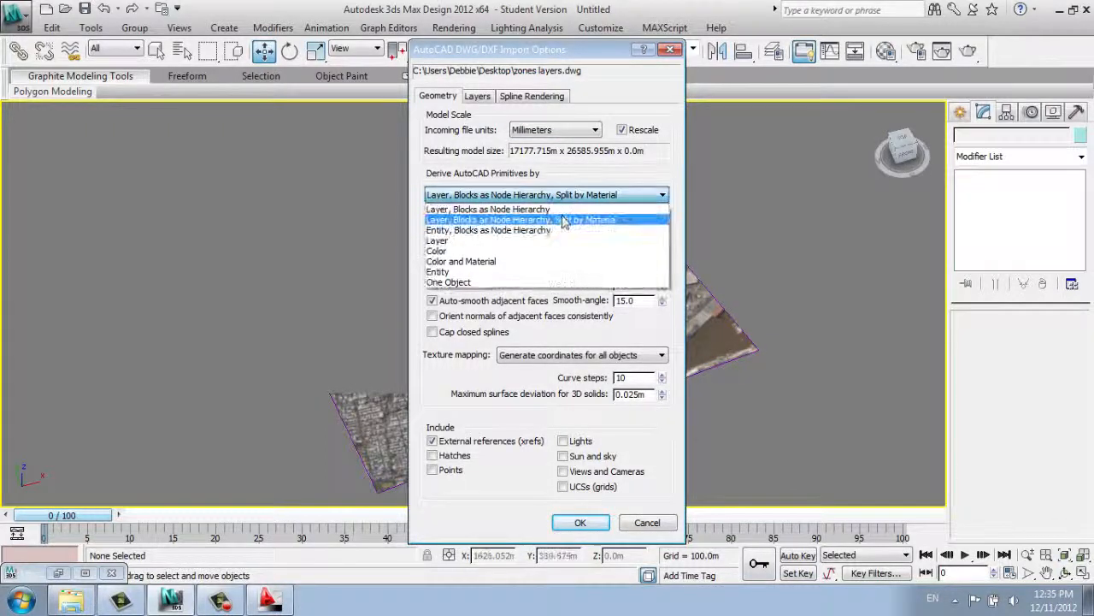
pyautogui.click(534, 271)
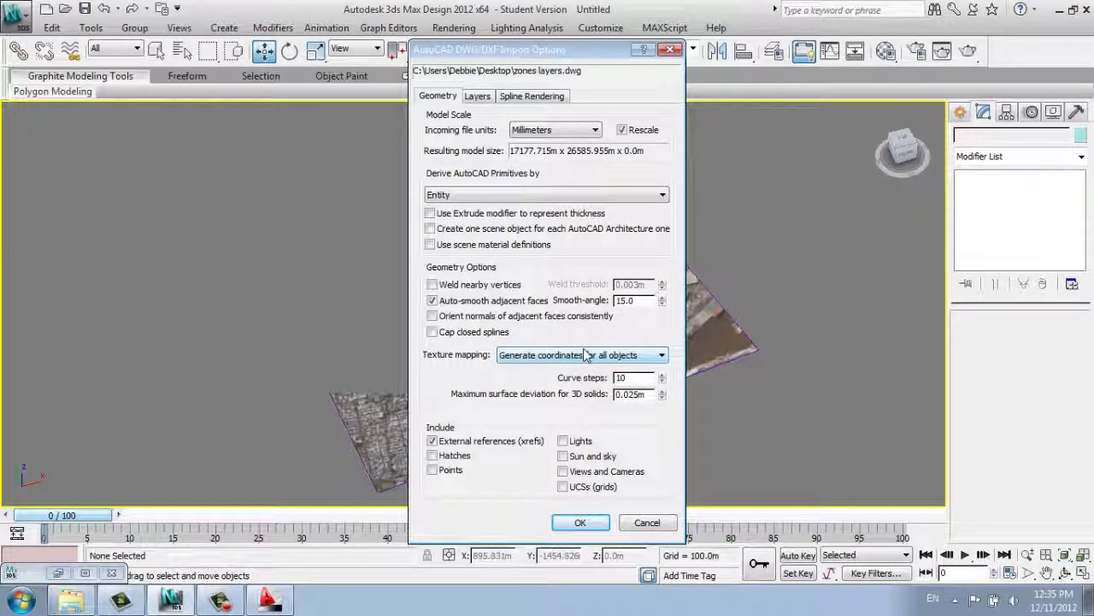
pyautogui.click(581, 523)
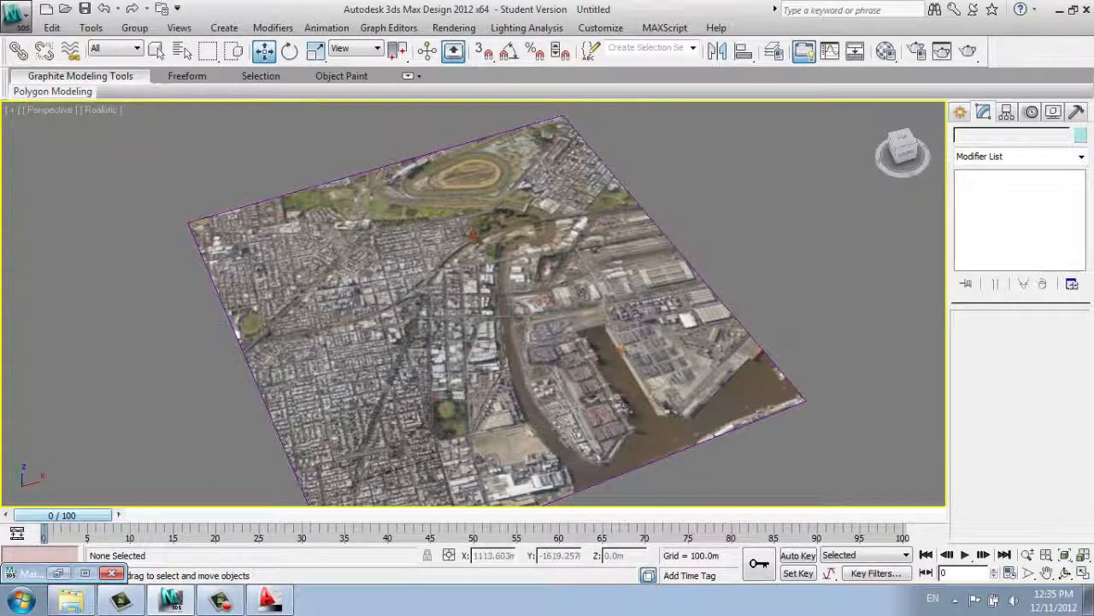
# - Examine how the imported linework sits on the aerial terrain, from close up and from a low angle
pyautogui.moveTo(461, 342); pyautogui.dragTo(563, 333, button='middle')
pyautogui.scroll(4, 563, 334)
pyautogui.scroll(3, 566, 333)
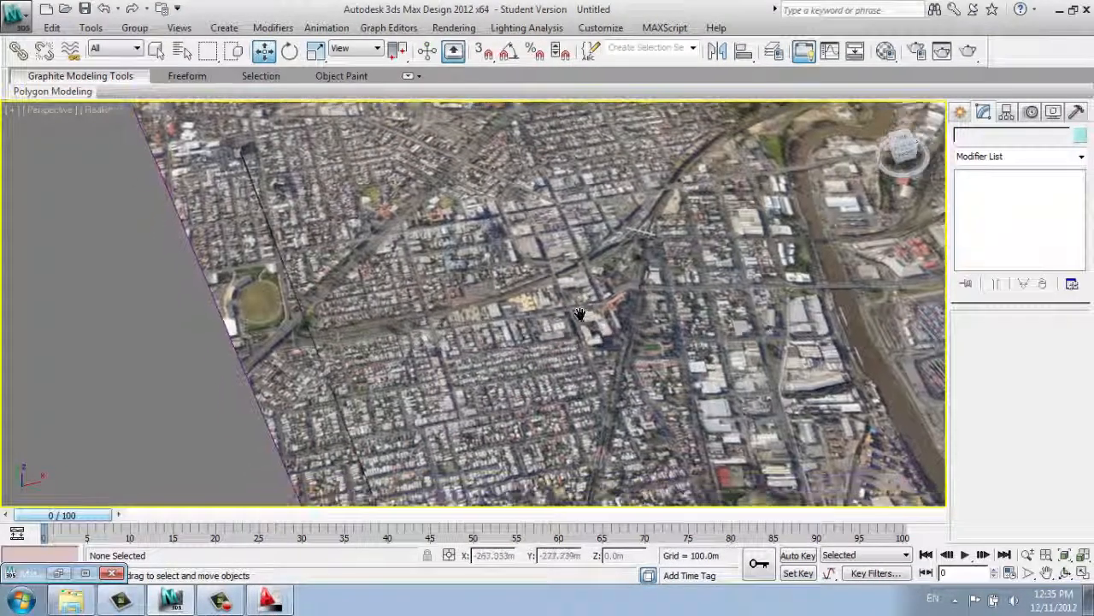
pyautogui.scroll(2, 584, 321)
pyautogui.keyDown('alt'); pyautogui.moveTo(584, 321); pyautogui.dragTo(650, 280, button='middle'); pyautogui.keyUp('alt')
pyautogui.keyDown('alt'); pyautogui.moveTo(646, 271); pyautogui.dragTo(598, 286, button='middle'); pyautogui.keyUp('alt')
pyautogui.scroll(5, 513, 290)
pyautogui.scroll(-4, 475, 295)
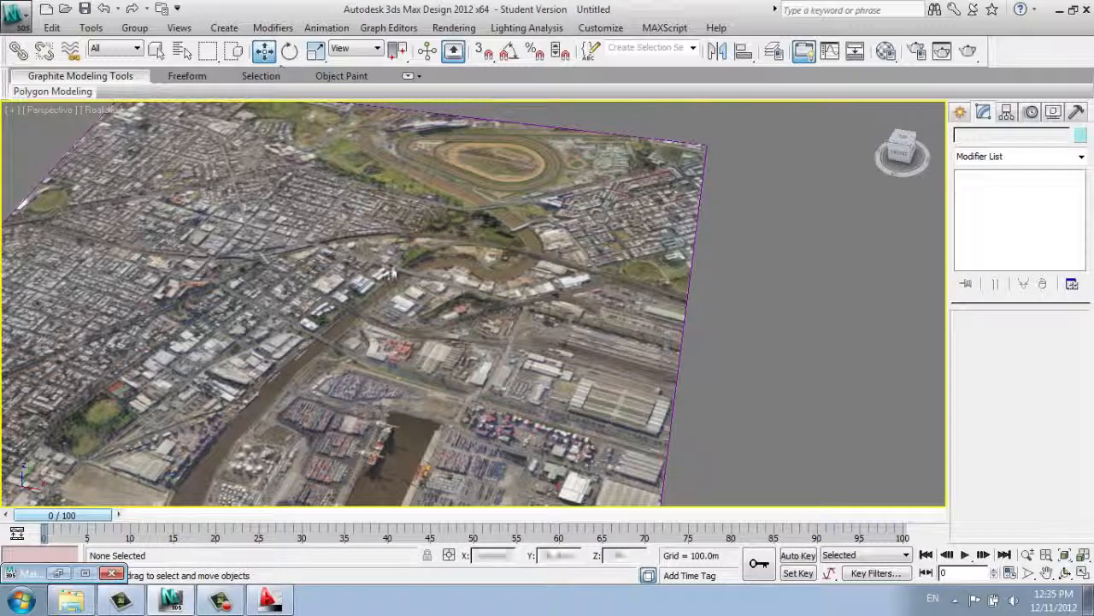
pyautogui.scroll(-2, 391, 272)
pyautogui.keyDown('alt'); pyautogui.moveTo(392, 272); pyautogui.dragTo(706, 334, button='middle'); pyautogui.keyUp('alt')
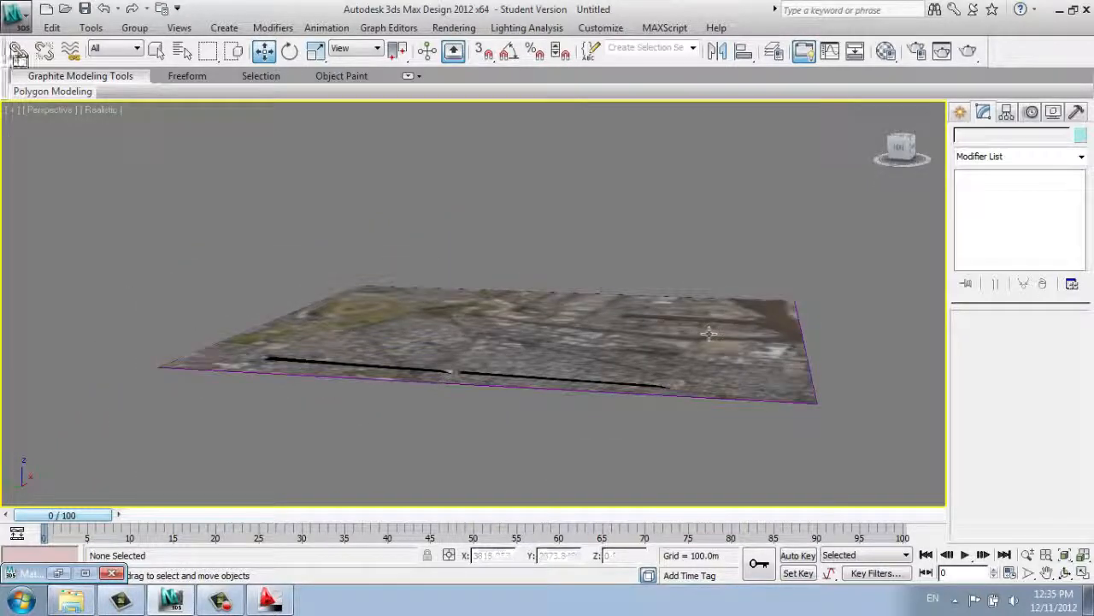
# - Undo the last two operations and try to redo the terrain's mapping change
pyautogui.click(22, 19)
pyautogui.click(24, 20)
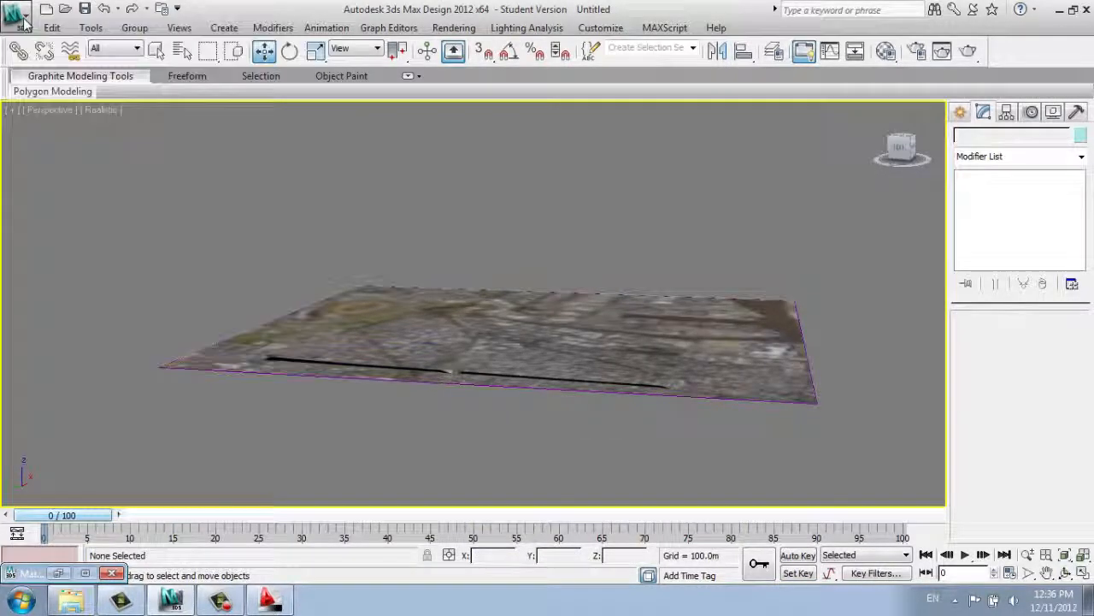
pyautogui.hotkey('ctrl', 'z')
pyautogui.hotkey('ctrl', 'z')
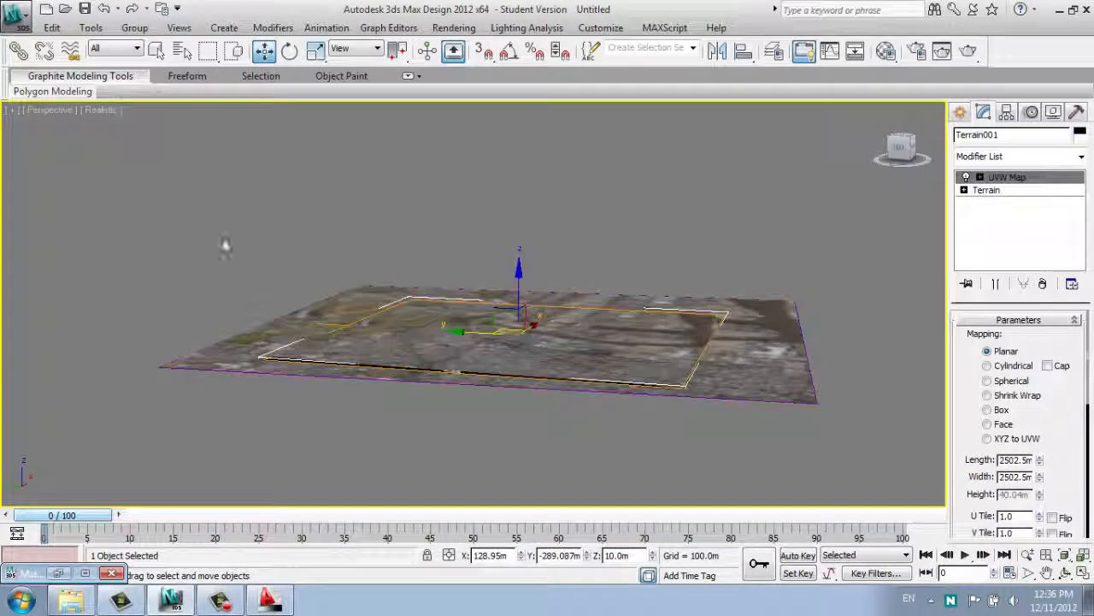
pyautogui.click(223, 240)
pyautogui.keyDown('alt'); pyautogui.moveTo(223, 239); pyautogui.dragTo(405, 384, button='middle'); pyautogui.keyUp('alt')
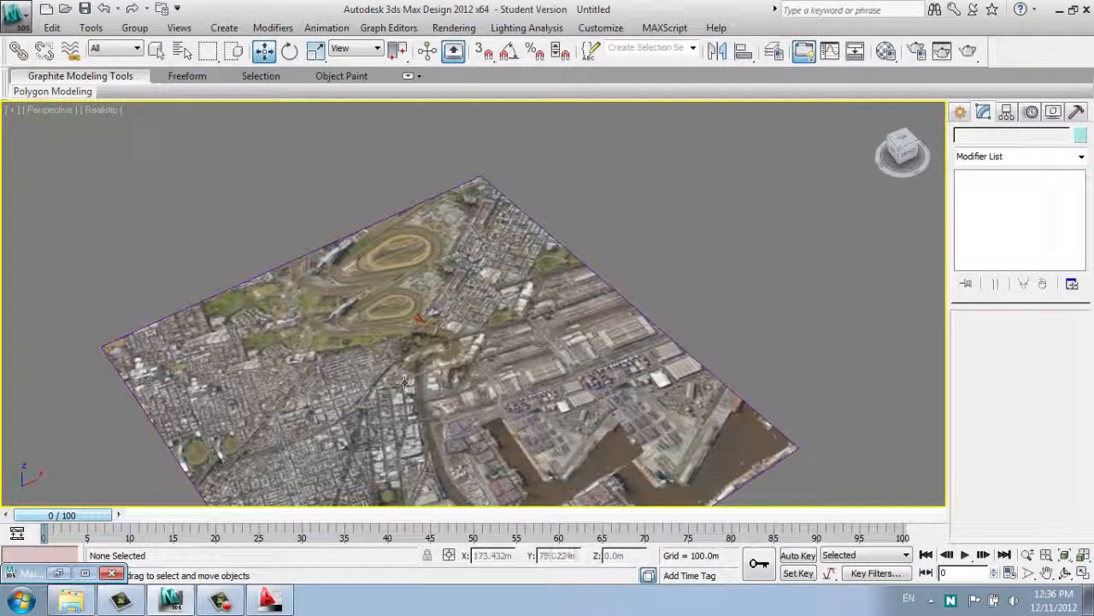
pyautogui.click(132, 9)
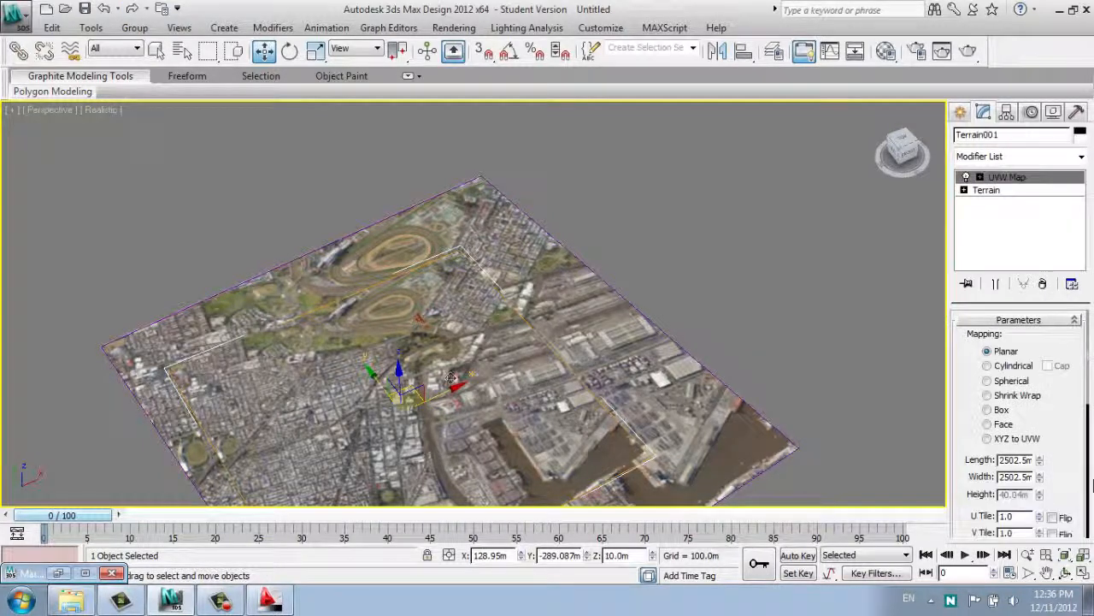
# - Acquire the terrain's UVW mapping from the surrounding aerial surface using Acquire Absolute, and deselect the terrain
pyautogui.scroll(-6, 1069, 419)
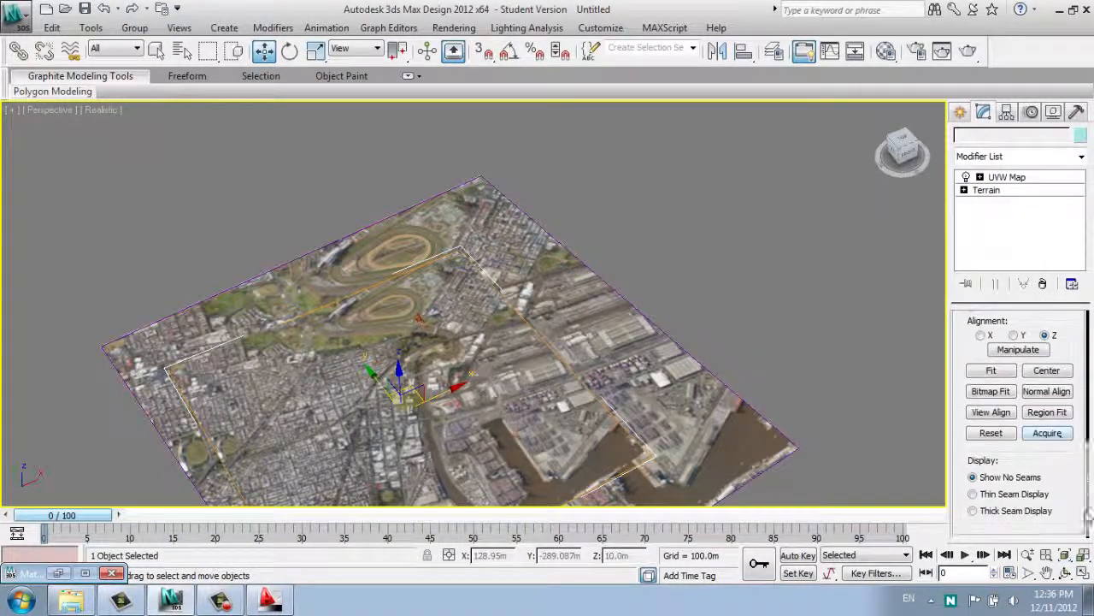
pyautogui.click(1062, 437)
pyautogui.click(521, 272)
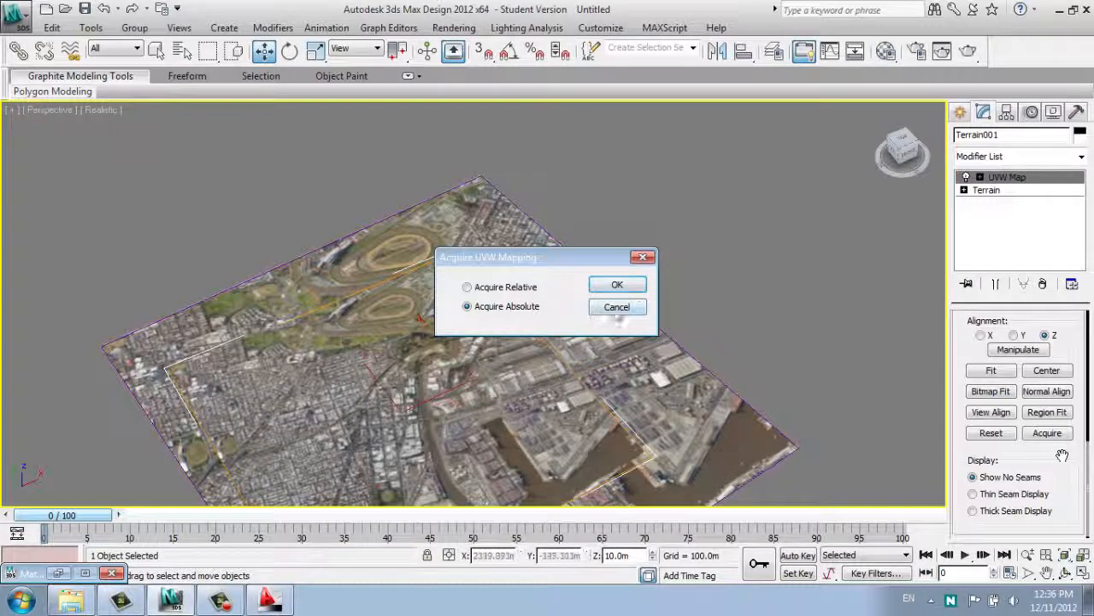
pyautogui.click(631, 289)
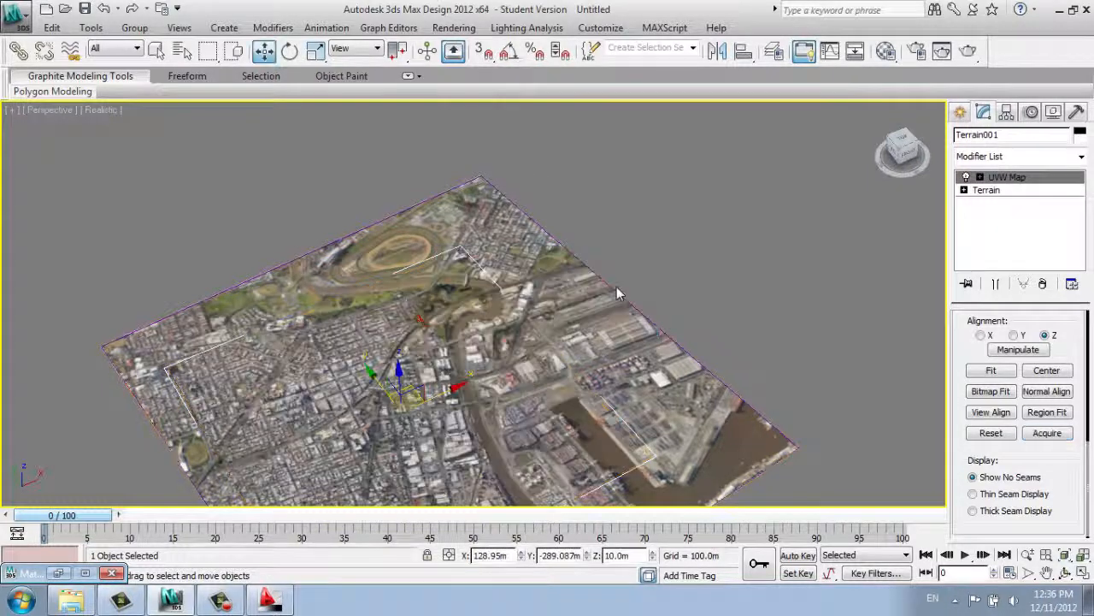
pyautogui.click(658, 275)
pyautogui.moveTo(257, 175); pyautogui.dragTo(351, 154, button='middle')
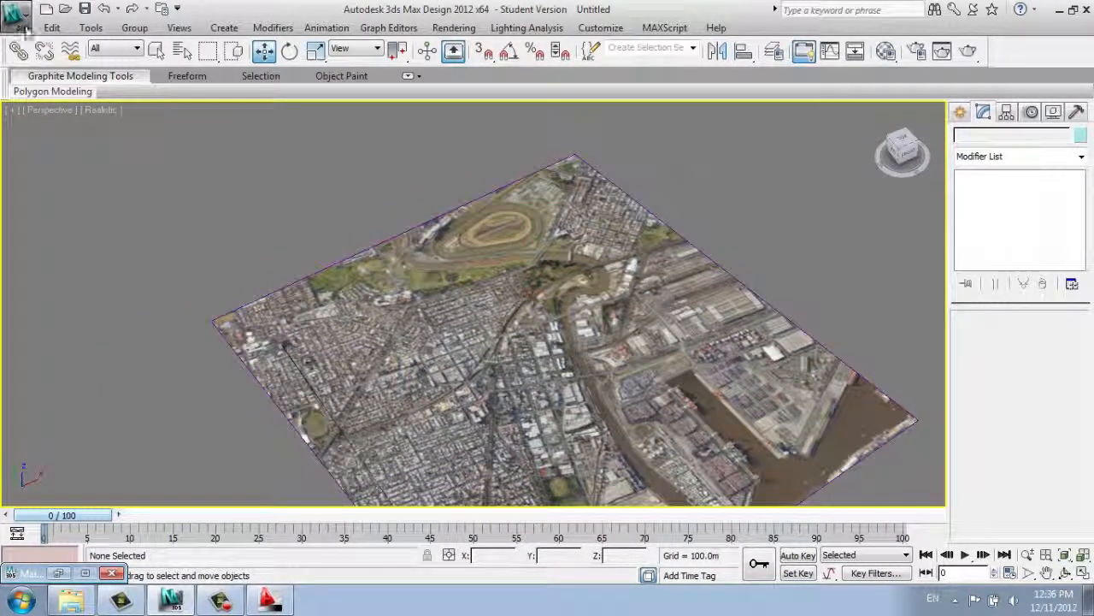
# - Import zones layers.dwg again, derived by Entity, with texture mapping set to No mapping coordinates
pyautogui.click(15, 13)
pyautogui.click(64, 224)
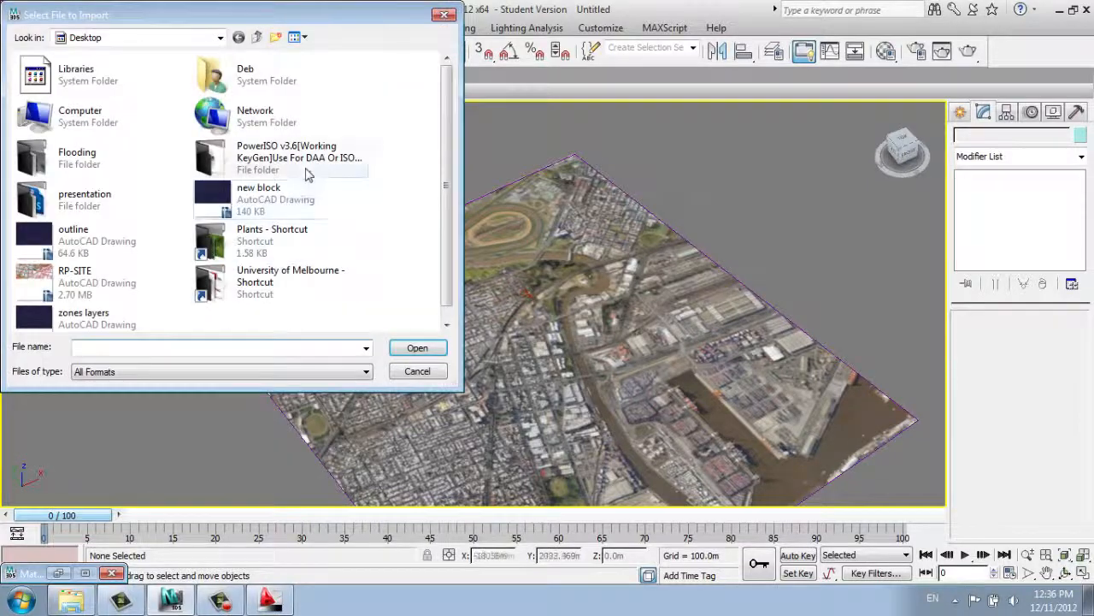
pyautogui.click(94, 315)
pyautogui.click(434, 349)
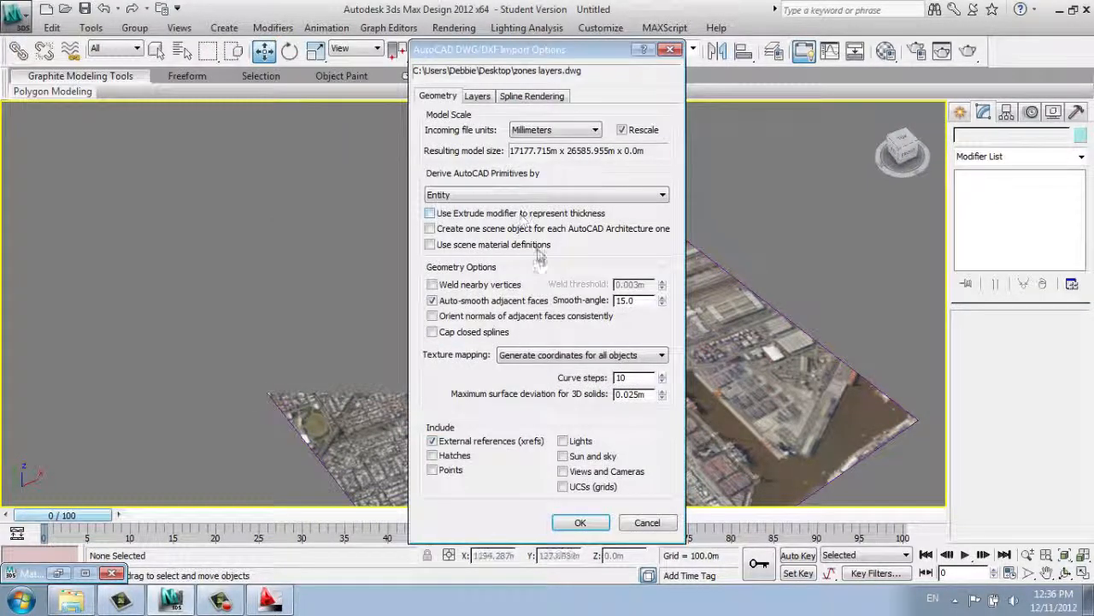
pyautogui.click(578, 356)
pyautogui.click(570, 381)
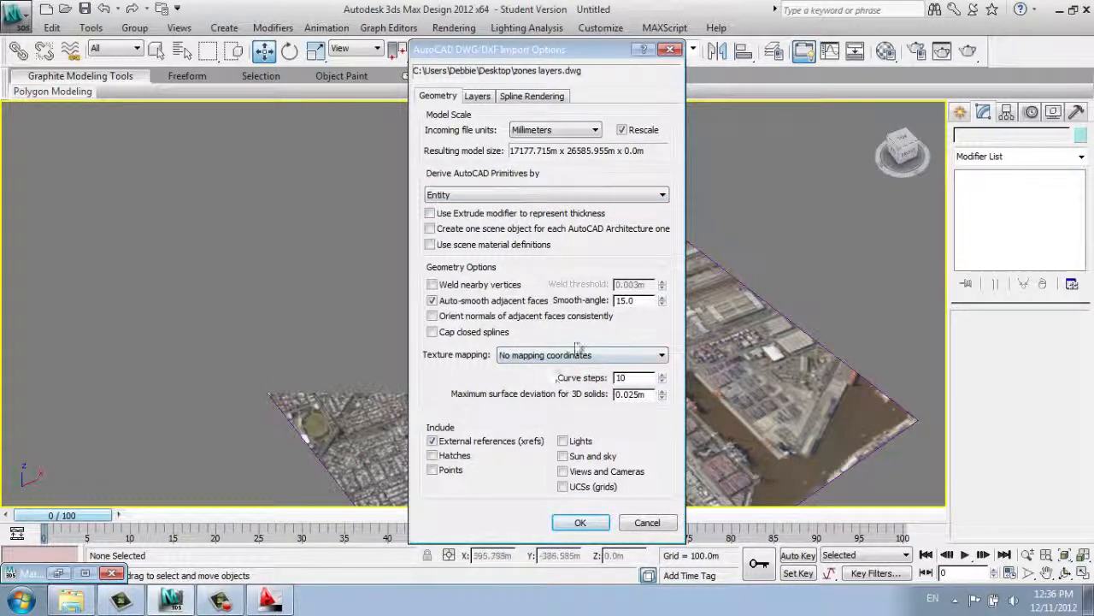
pyautogui.click(581, 523)
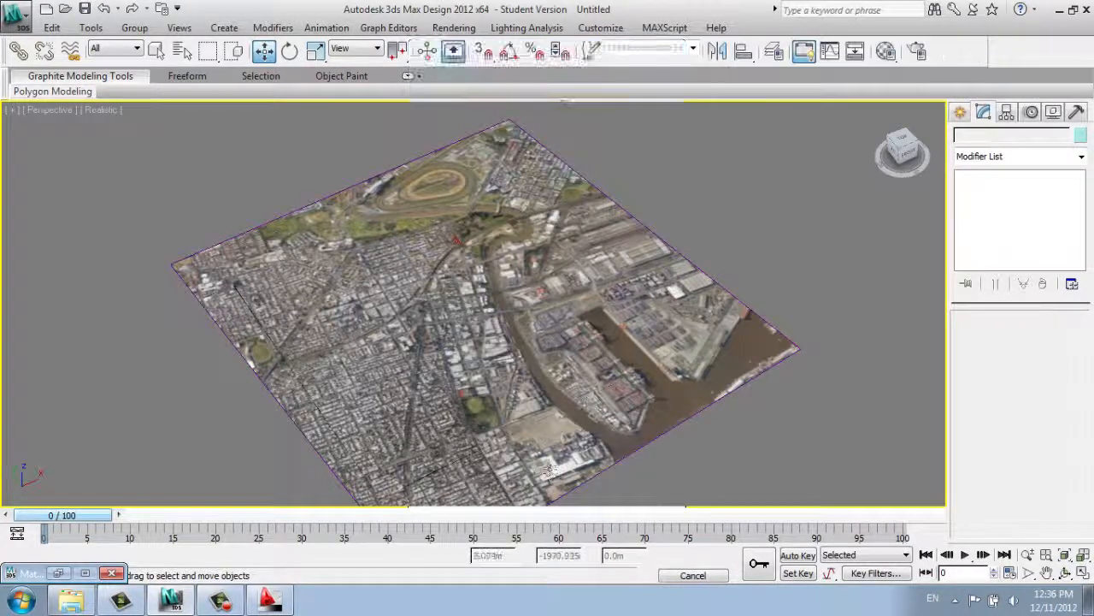
pyautogui.click(438, 265)
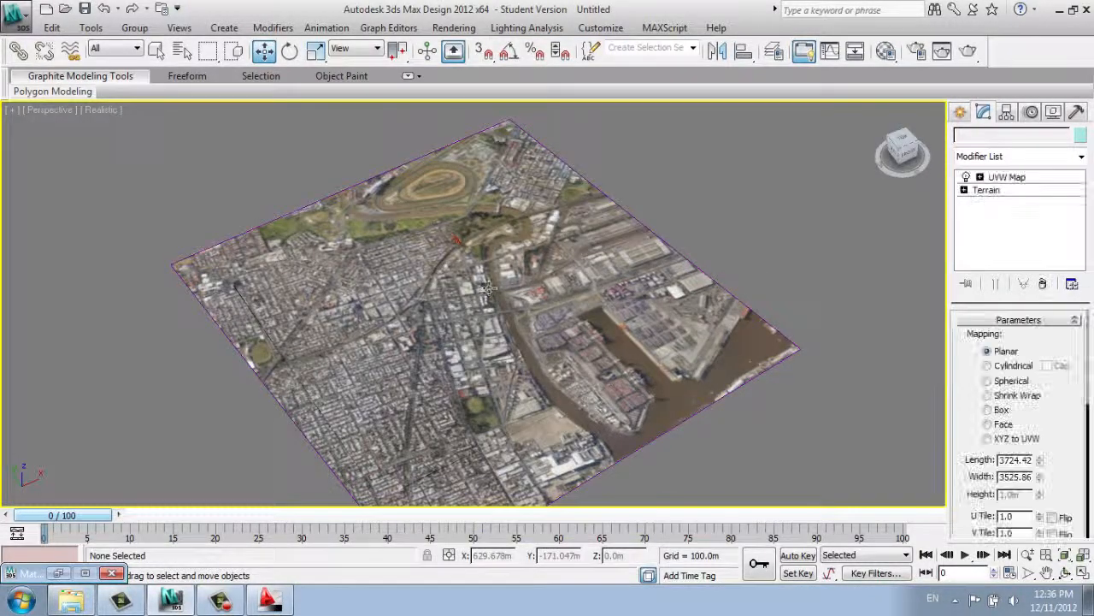
# - Select the terrain object in the middle of the aerial surface and display the Layers toolbar
pyautogui.scroll(3, 467, 267)
pyautogui.scroll(4, 467, 267)
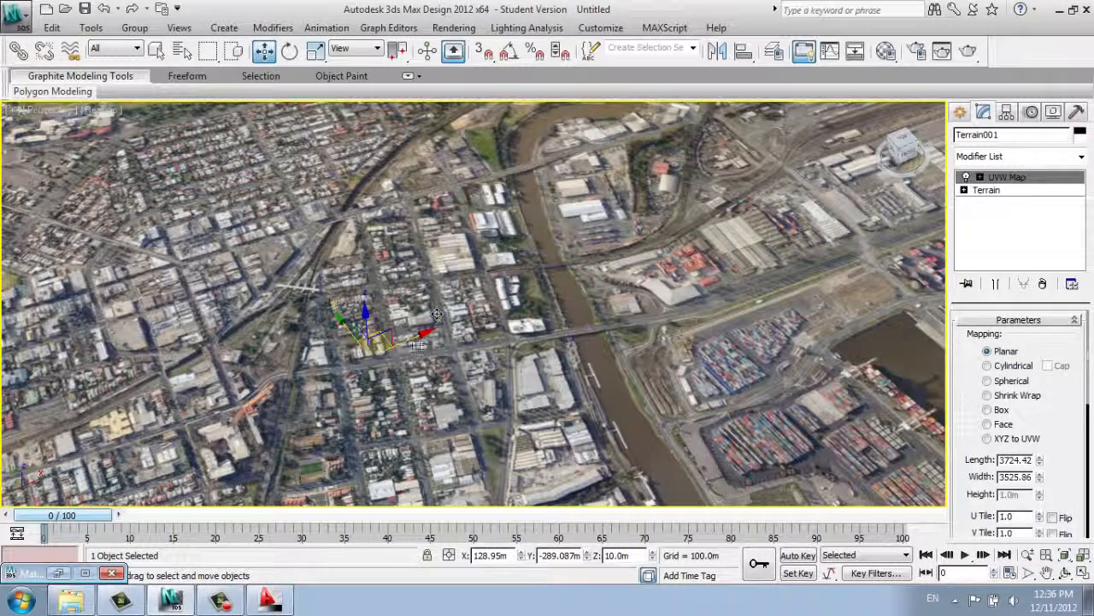
pyautogui.moveTo(367, 326); pyautogui.dragTo(367, 306)
pyautogui.keyDown('alt'); pyautogui.moveTo(368, 306); pyautogui.dragTo(544, 292, button='middle'); pyautogui.keyUp('alt')
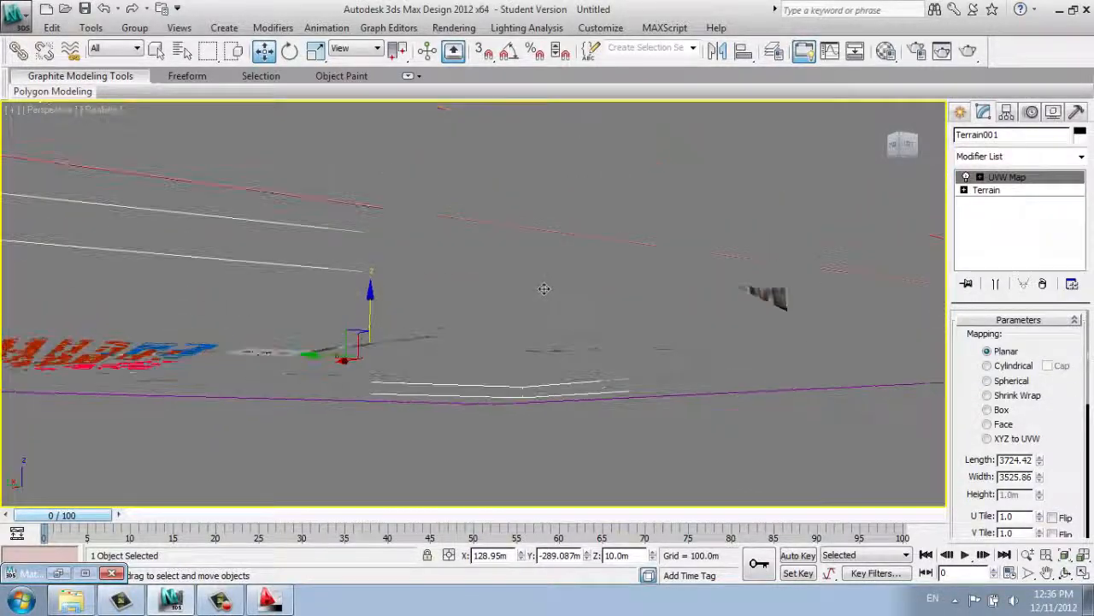
pyautogui.keyDown('alt'); pyautogui.moveTo(339, 362); pyautogui.dragTo(340, 371, button='middle'); pyautogui.keyUp('alt')
pyautogui.scroll(-5, 340, 370)
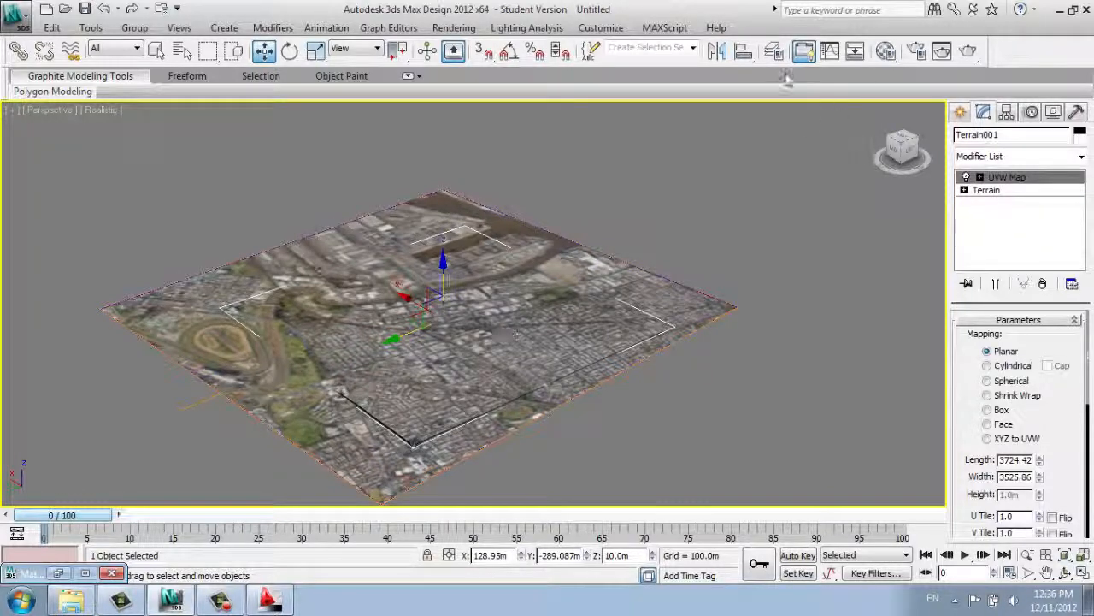
pyautogui.rightClick(1030, 59)
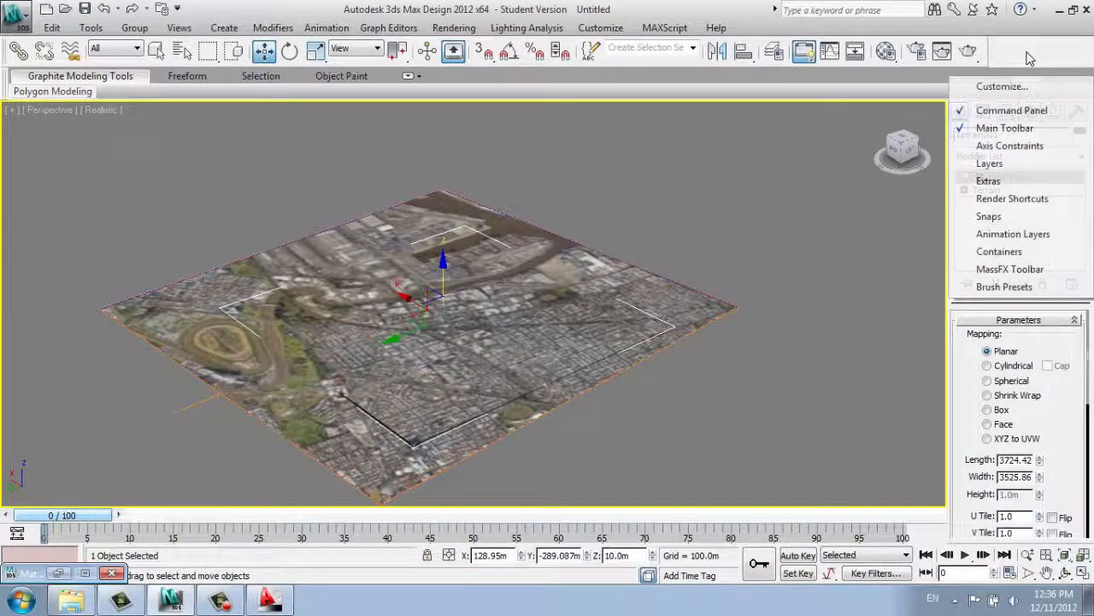
pyautogui.click(1007, 168)
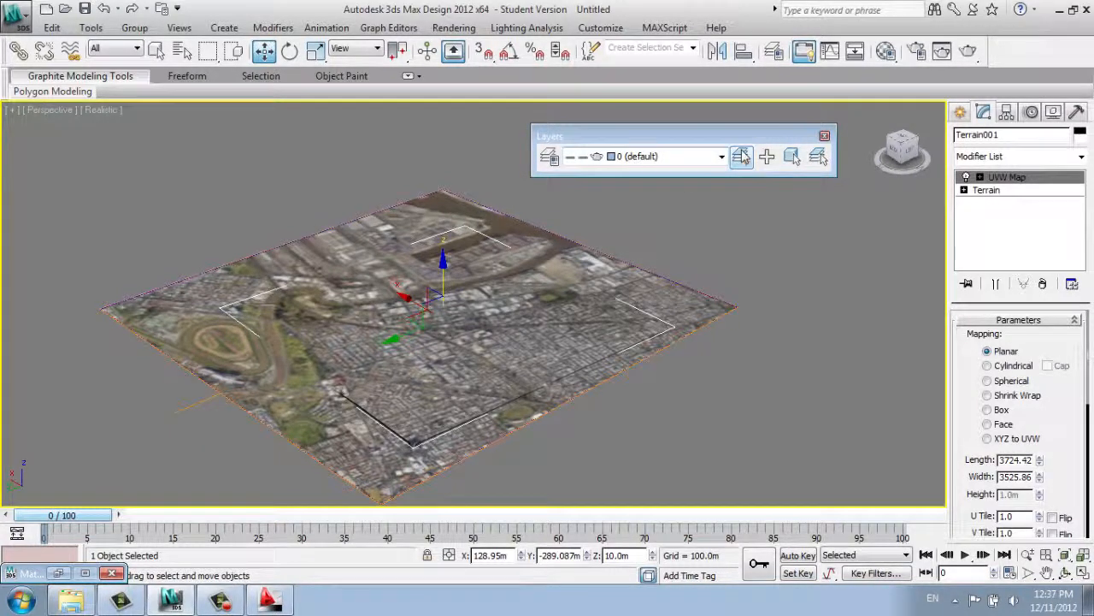
# - Review the list of scene layers that came in with the imported drawing
pyautogui.click(740, 157)
pyautogui.press('Escape')
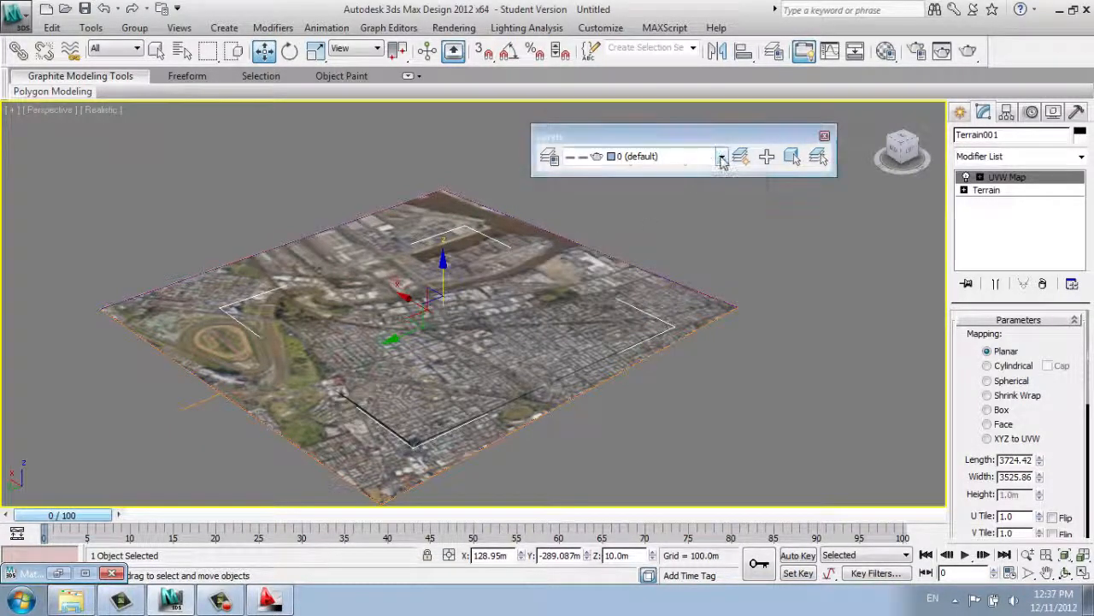
pyautogui.click(722, 157)
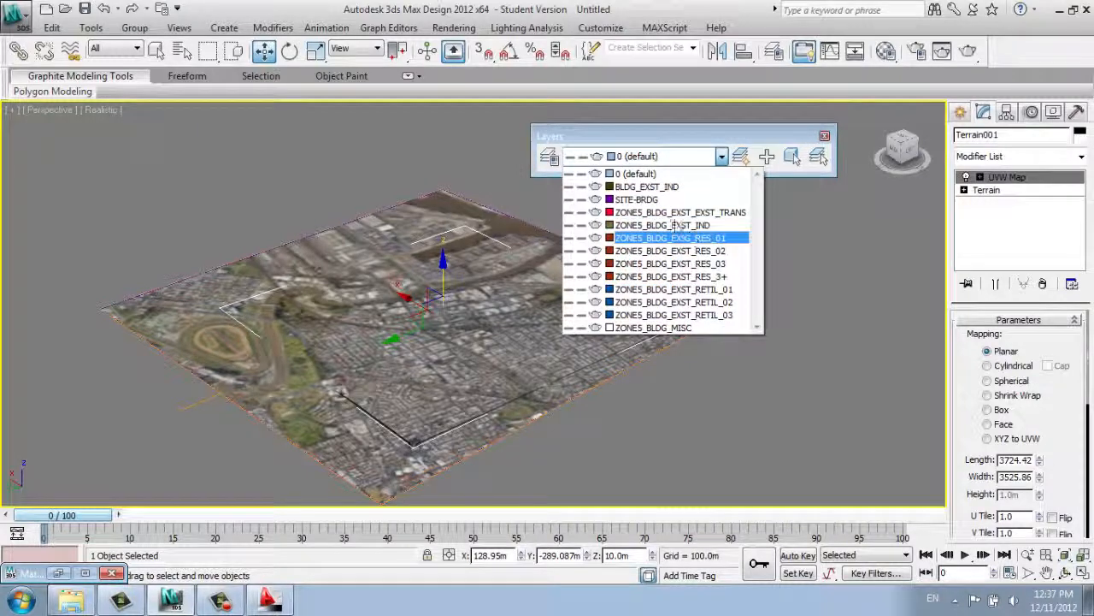
pyautogui.click(812, 247)
pyautogui.click(722, 157)
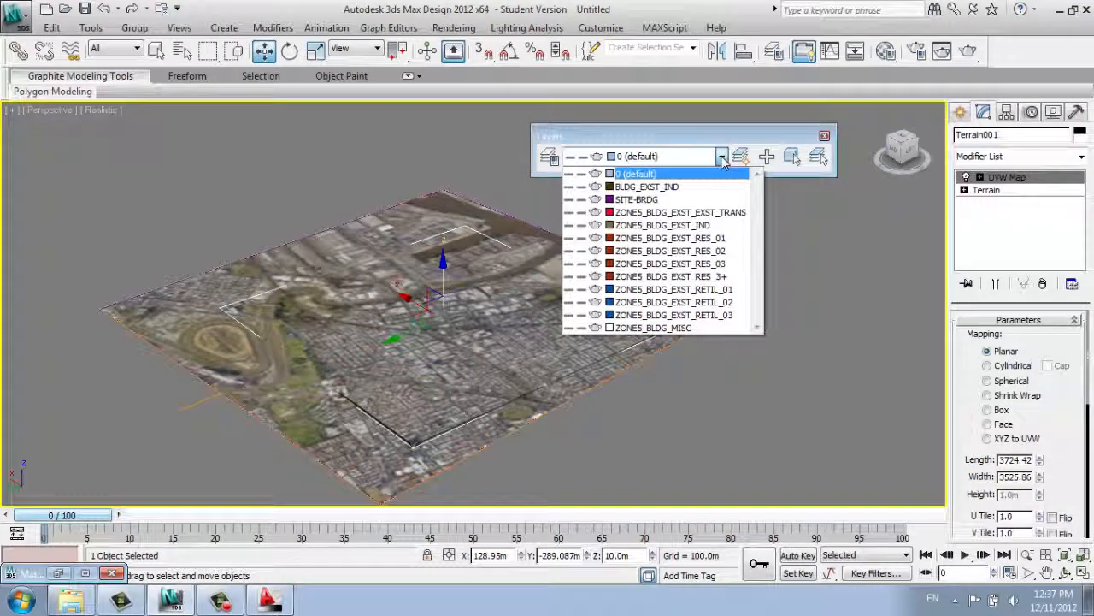
pyautogui.click(722, 157)
# - Create a new layer named terrain and move the selected terrain onto it
pyautogui.click(740, 157)
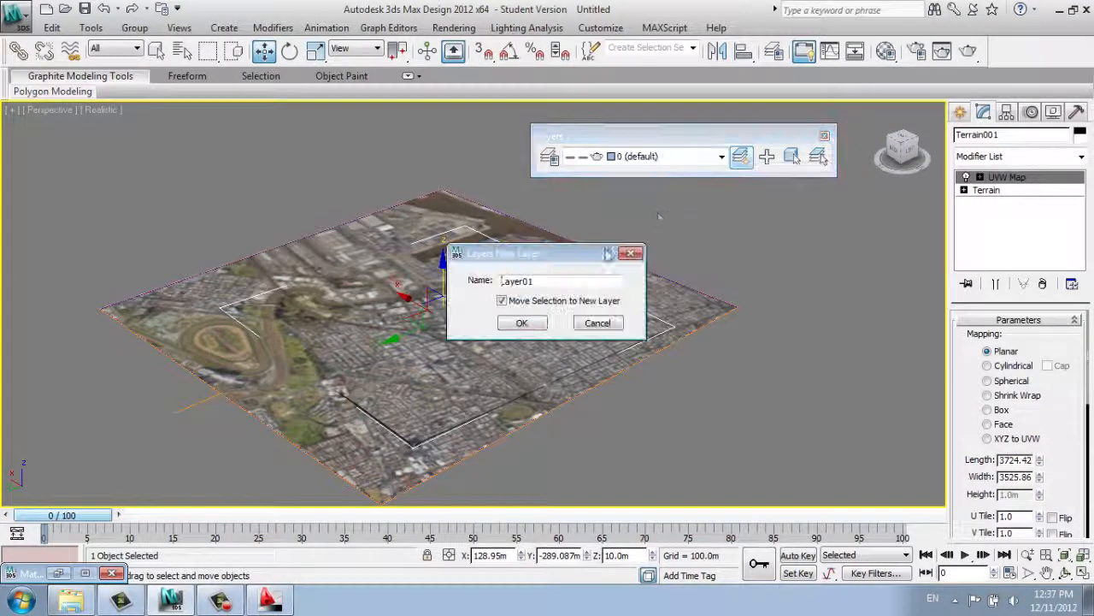
pyautogui.press('BackSpace')
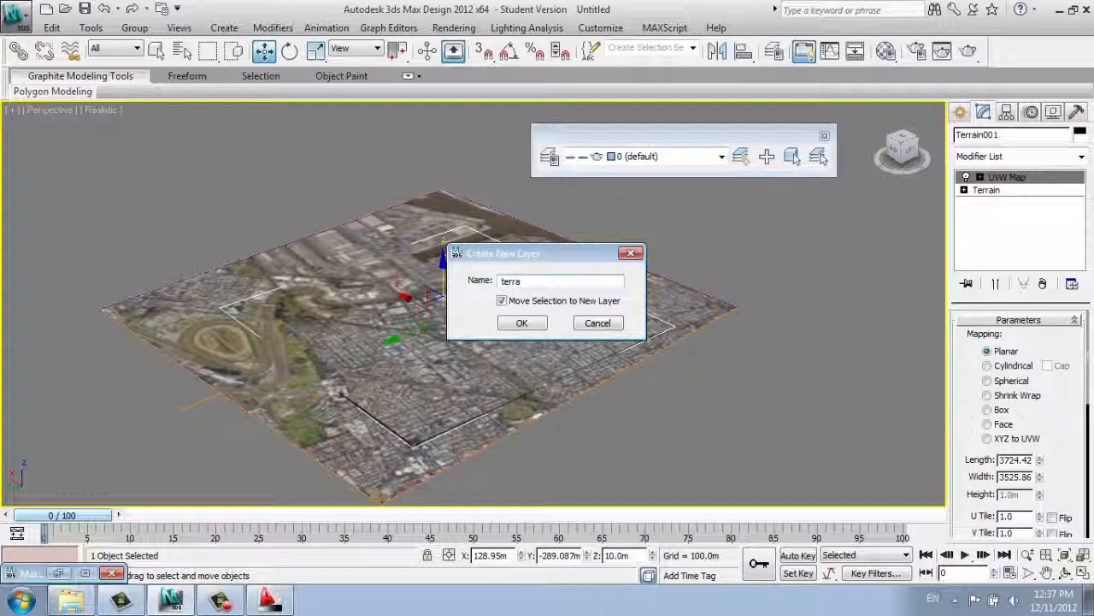
pyautogui.click(523, 323)
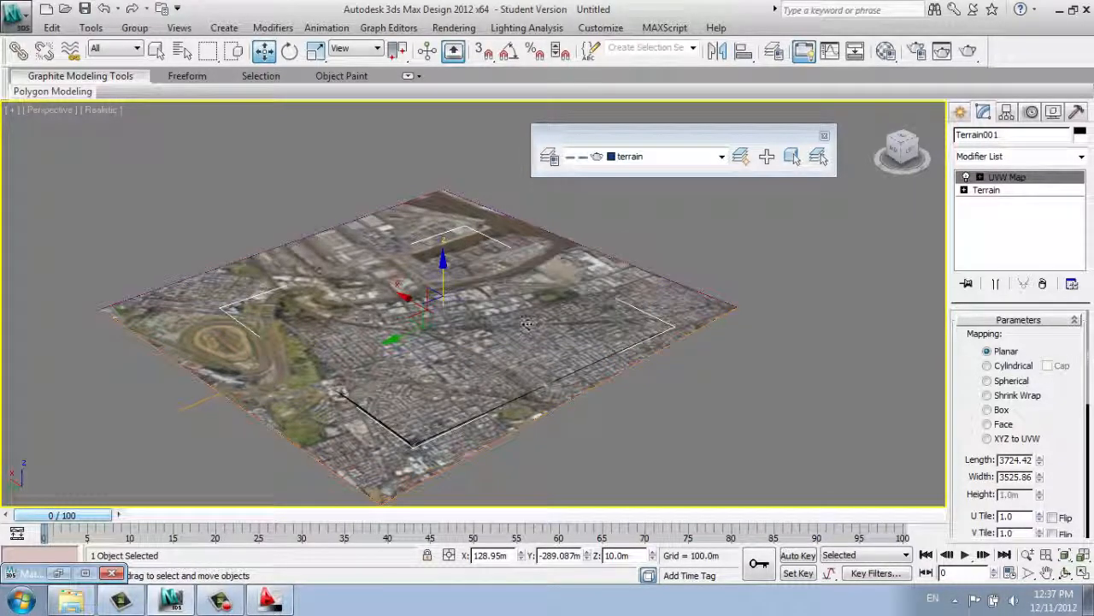
# - Hide the terrain layer
pyautogui.click(578, 159)
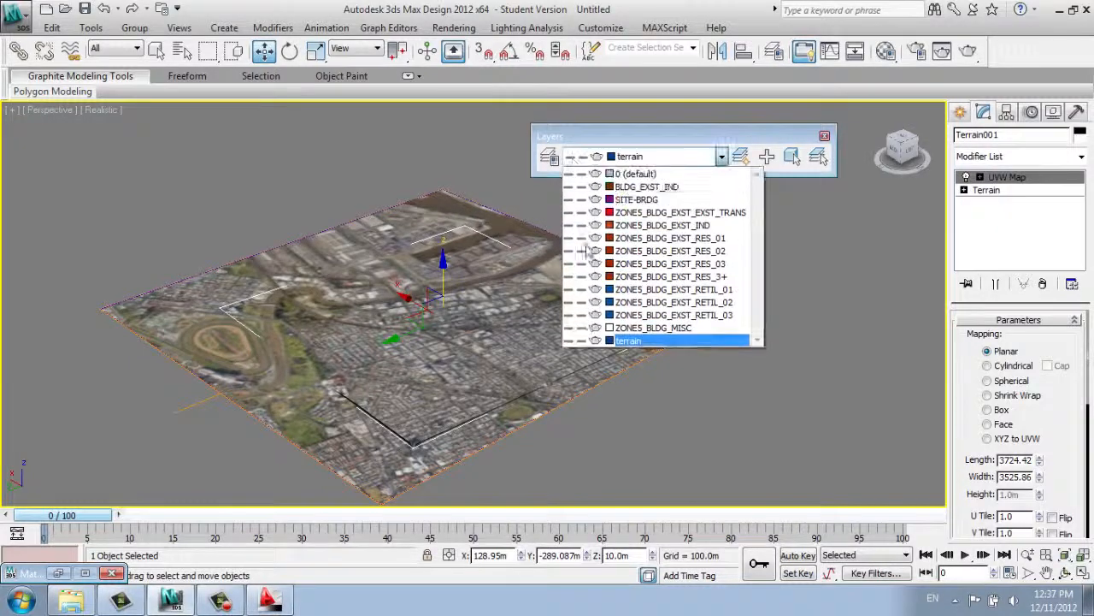
pyautogui.click(569, 340)
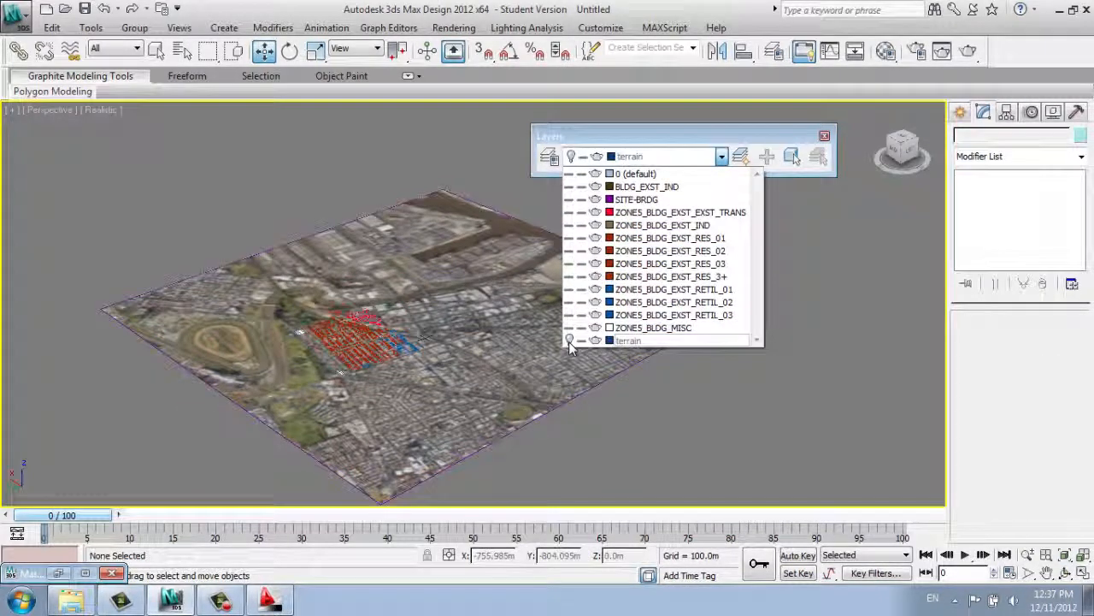
pyautogui.click(568, 342)
pyautogui.click(644, 371)
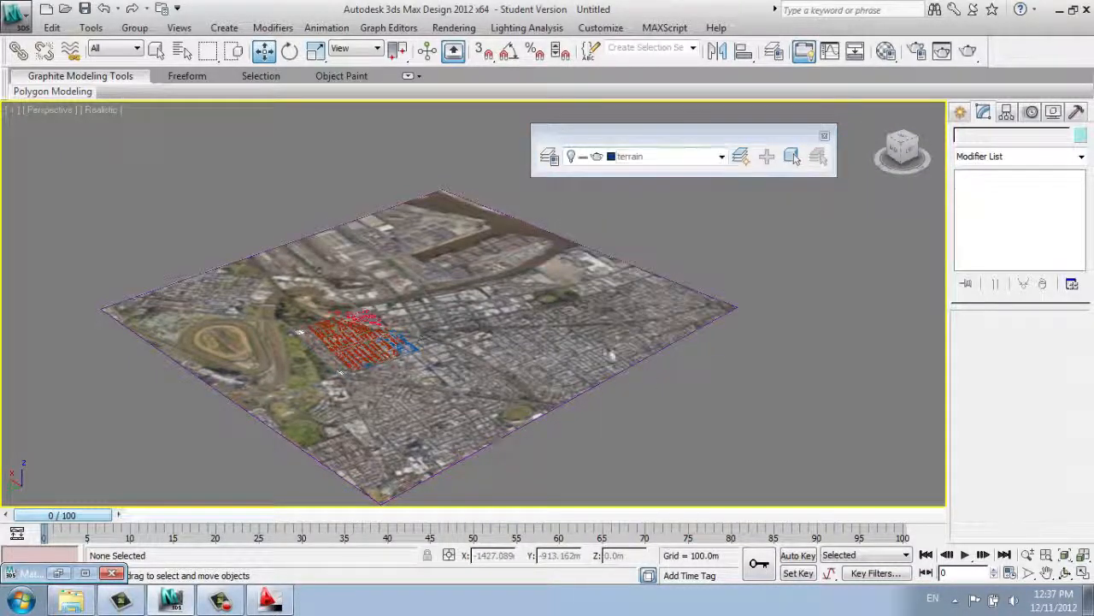
# - Select the large aerial plane and move it onto a new layer named general map
pyautogui.click(557, 325)
pyautogui.click(742, 157)
pyautogui.click(524, 280)
pyautogui.write('u')
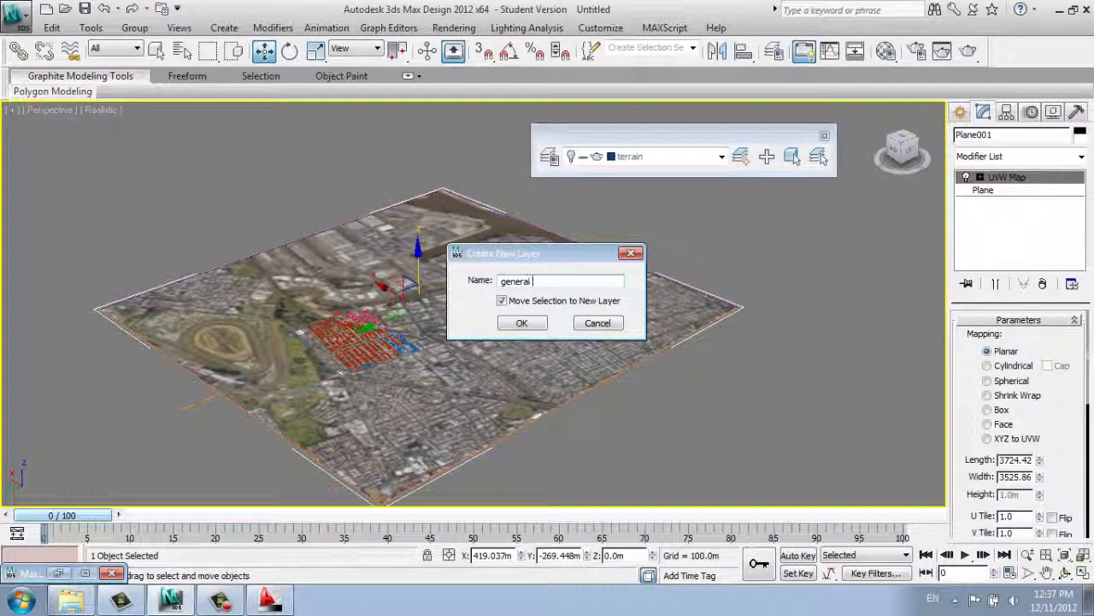
pyautogui.click(523, 323)
# - Hide the general map layer so that only the imported linework is displayed
pyautogui.keyDown('alt'); pyautogui.moveTo(535, 340); pyautogui.dragTo(331, 389, button='middle'); pyautogui.keyUp('alt')
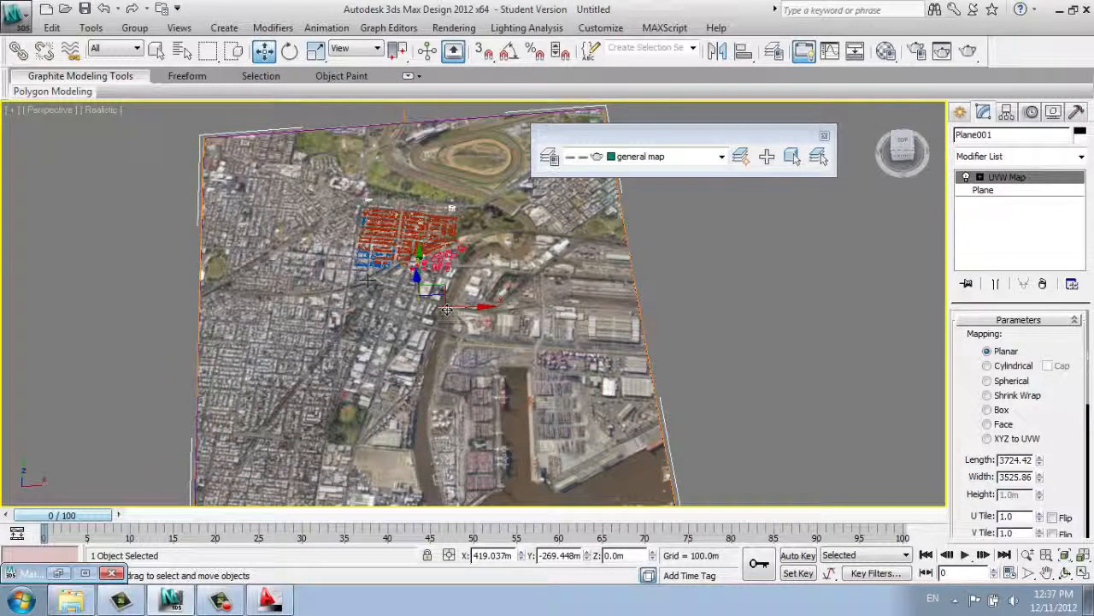
pyautogui.keyDown('alt'); pyautogui.moveTo(574, 342); pyautogui.dragTo(677, 329, button='middle'); pyautogui.keyUp('alt')
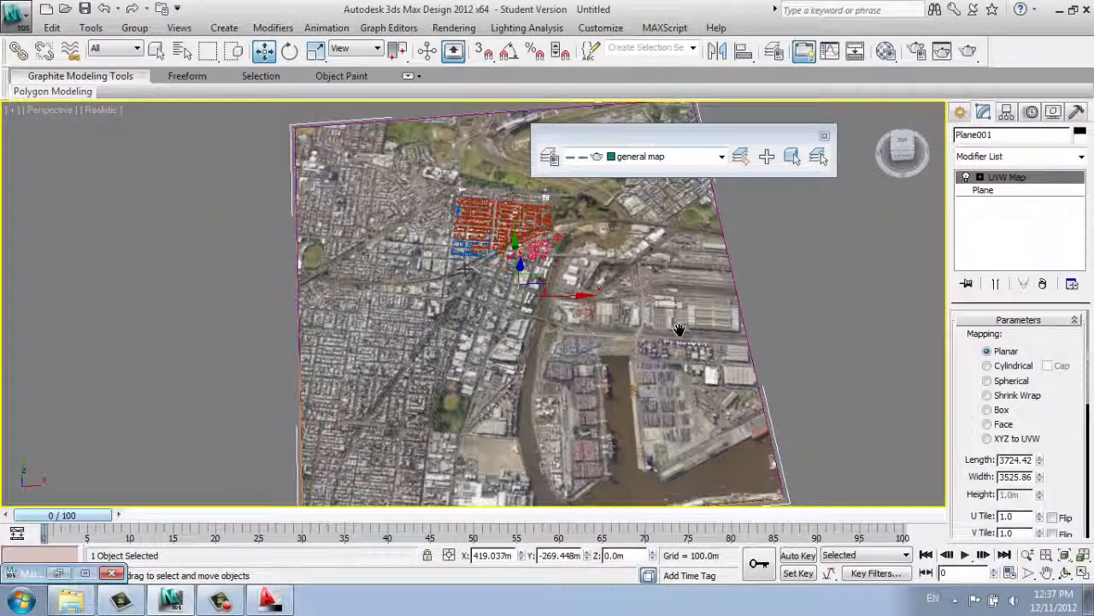
pyautogui.hotkey('shift', 'z')
pyautogui.hotkey('shift', 'z')
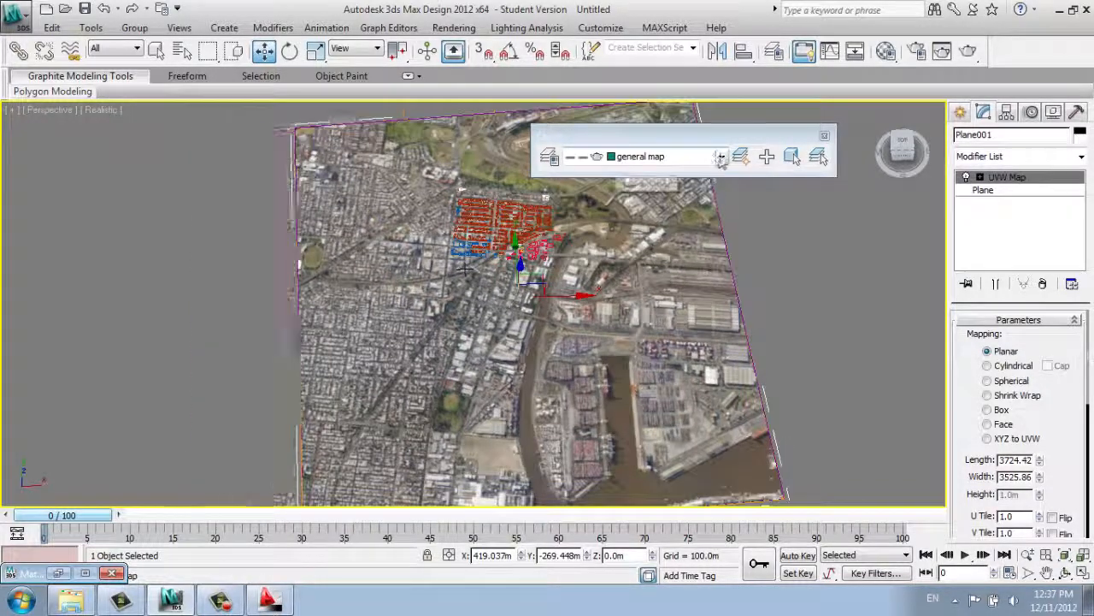
pyautogui.click(721, 157)
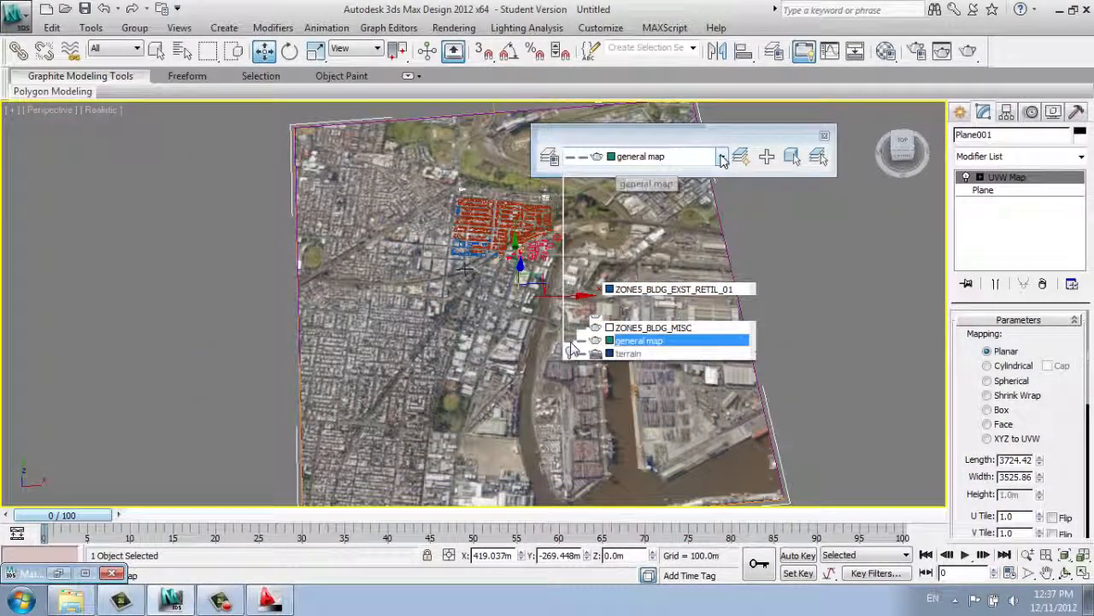
pyautogui.click(571, 340)
pyautogui.click(525, 254)
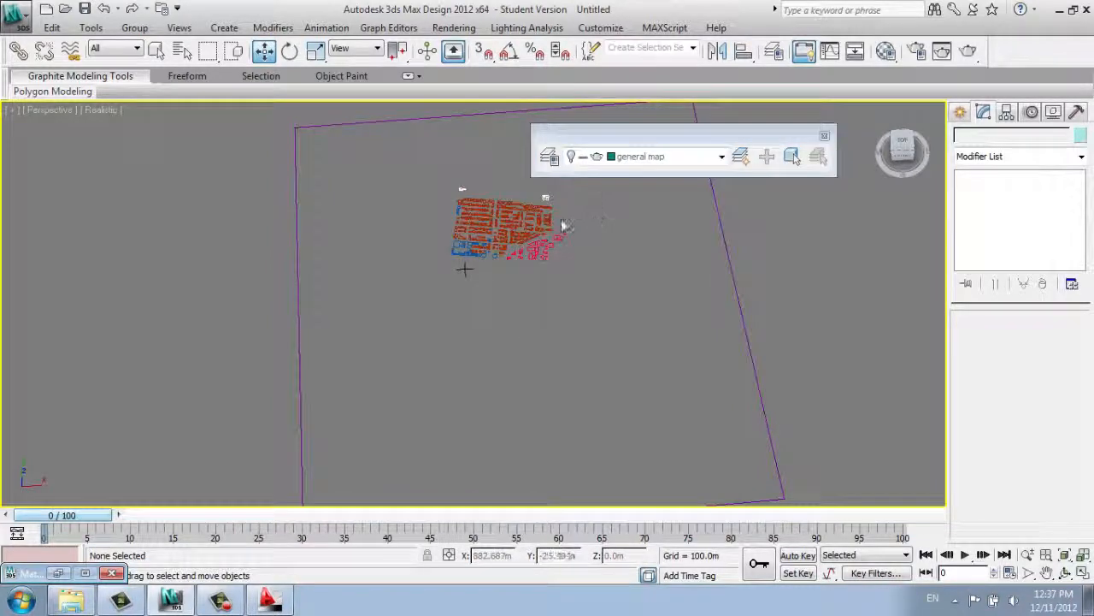
# - Examine the imported ZONE5 building outlines from close up
pyautogui.scroll(3, 562, 228)
pyautogui.scroll(2, 507, 293)
pyautogui.moveTo(508, 293); pyautogui.dragTo(543, 315, button='middle')
pyautogui.scroll(3, 608, 300)
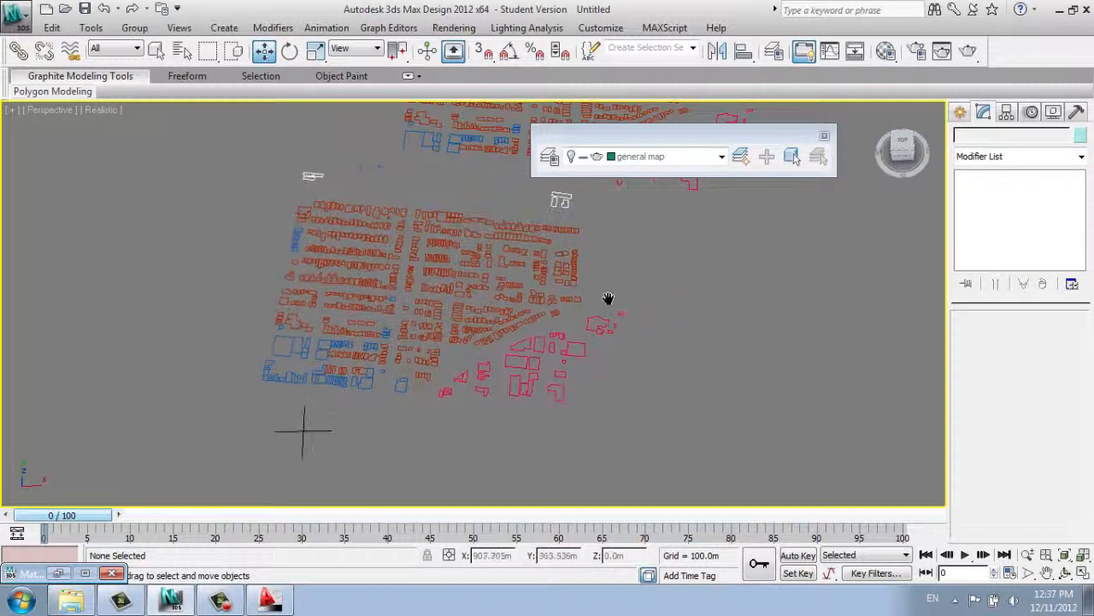
pyautogui.scroll(2, 532, 310)
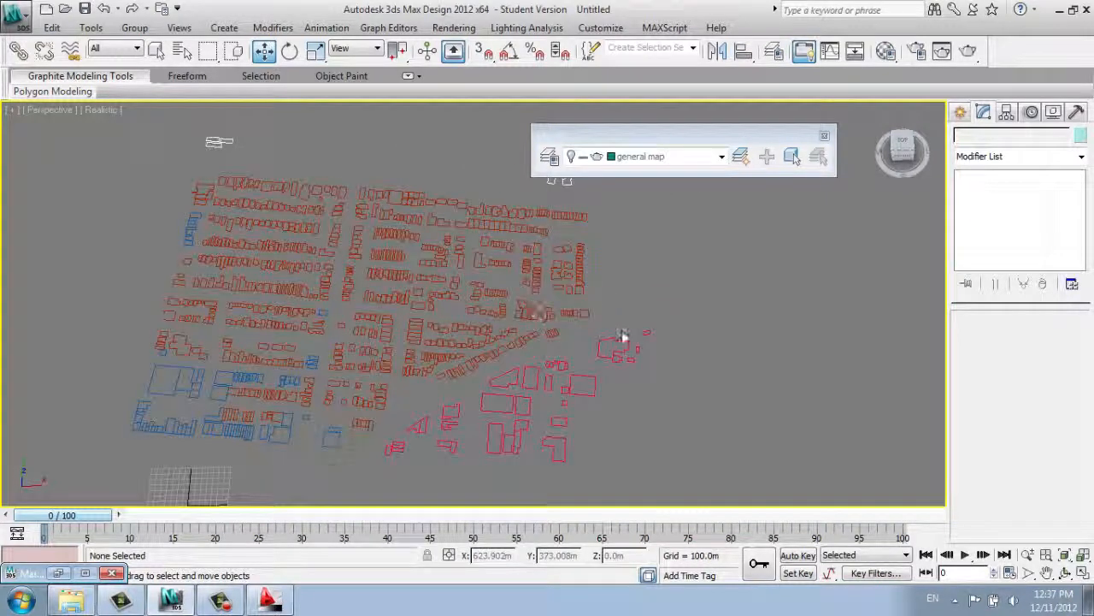
pyautogui.scroll(-2, 656, 269)
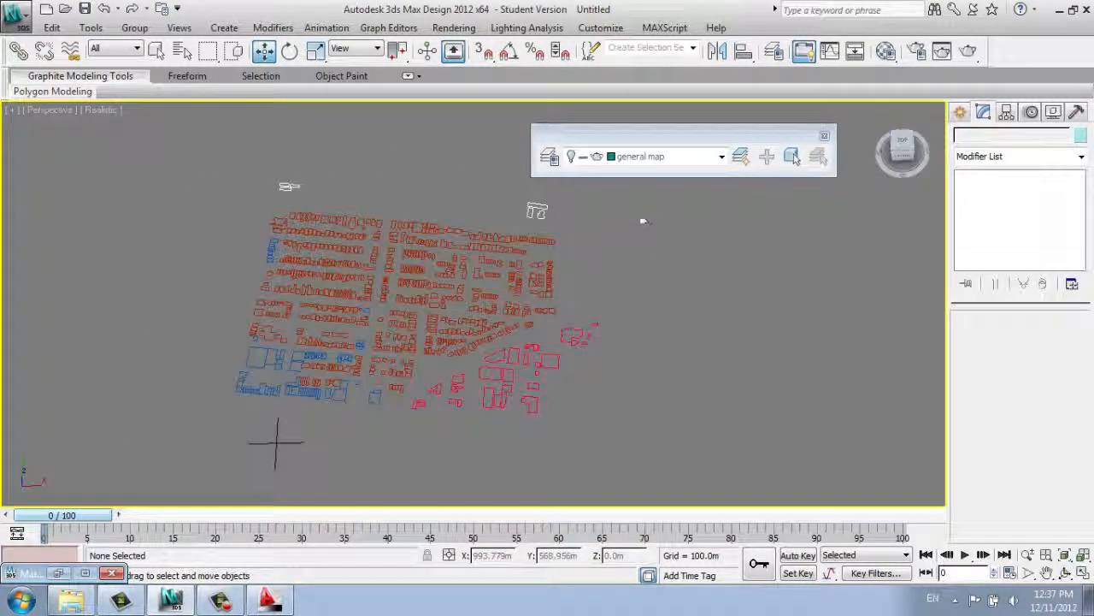
pyautogui.click(697, 157)
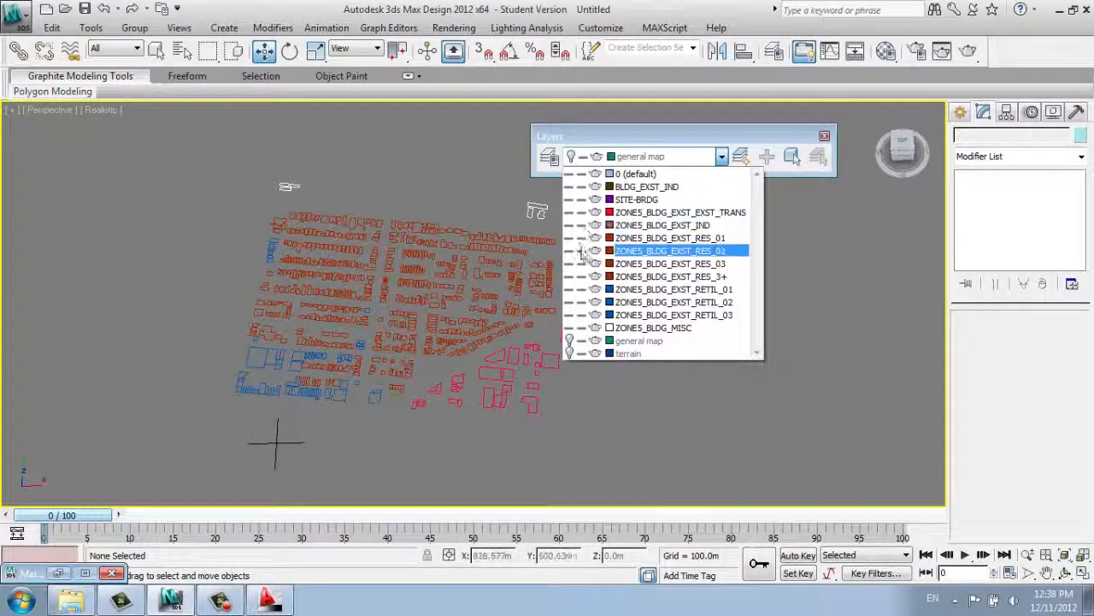
pyautogui.click(569, 224)
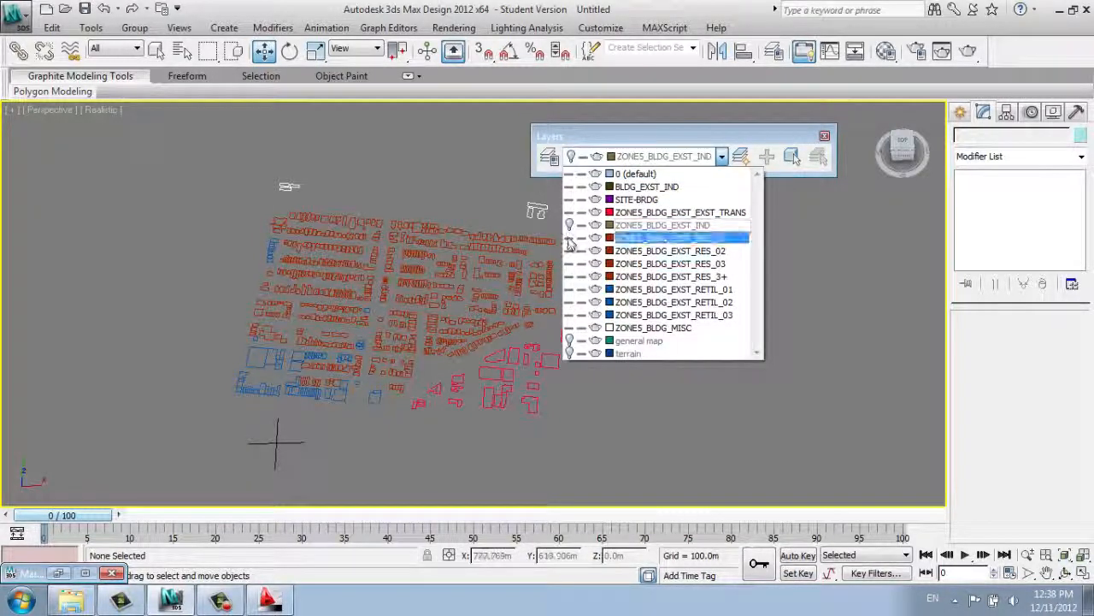
pyautogui.click(570, 238)
pyautogui.click(569, 251)
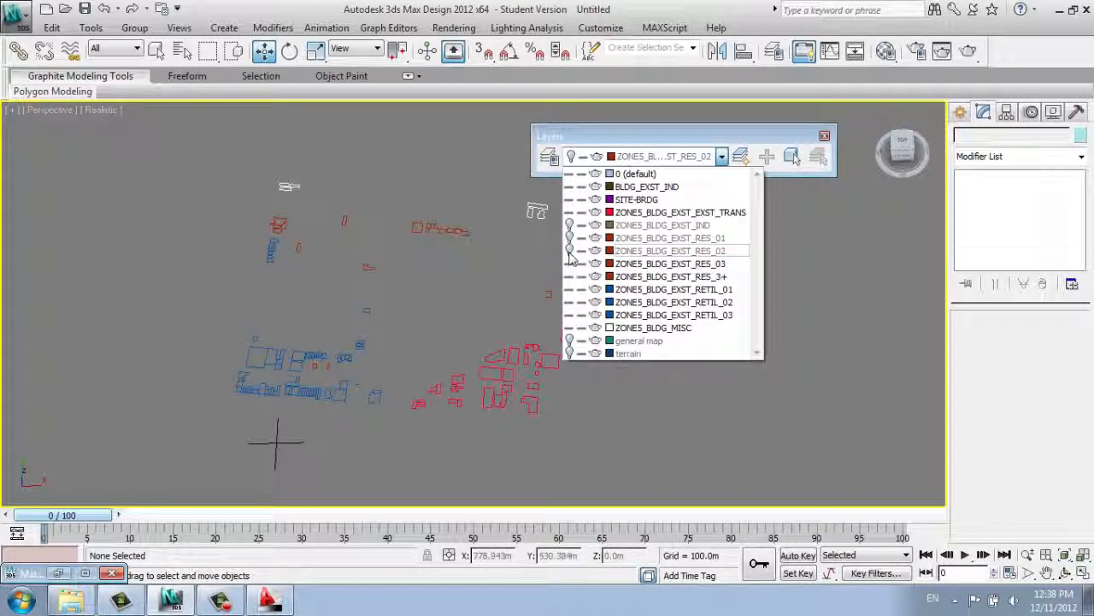
pyautogui.click(570, 251)
pyautogui.click(569, 238)
pyautogui.click(569, 225)
# - Hide every ZONE5 building layer except ZONE5_BLDG_EXST_RES_01, including the TRANS, IND, RES_02, RES_03, RES_3+, RETIL and MISC layers
pyautogui.click(570, 213)
pyautogui.click(569, 225)
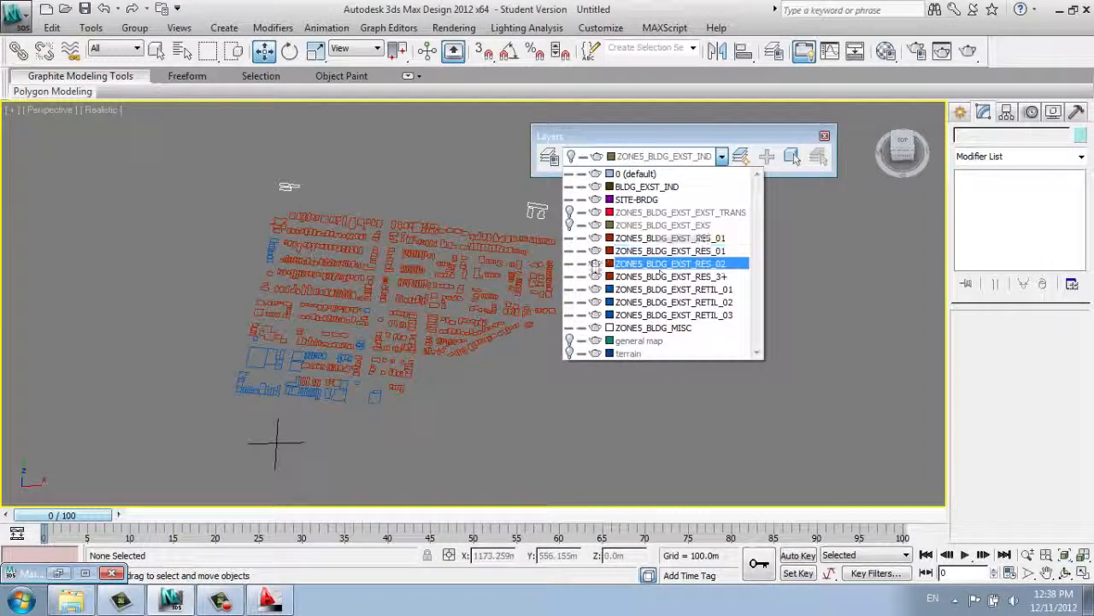
pyautogui.click(569, 263)
pyautogui.click(569, 250)
pyautogui.click(569, 276)
pyautogui.click(569, 289)
pyautogui.click(570, 302)
pyautogui.click(569, 315)
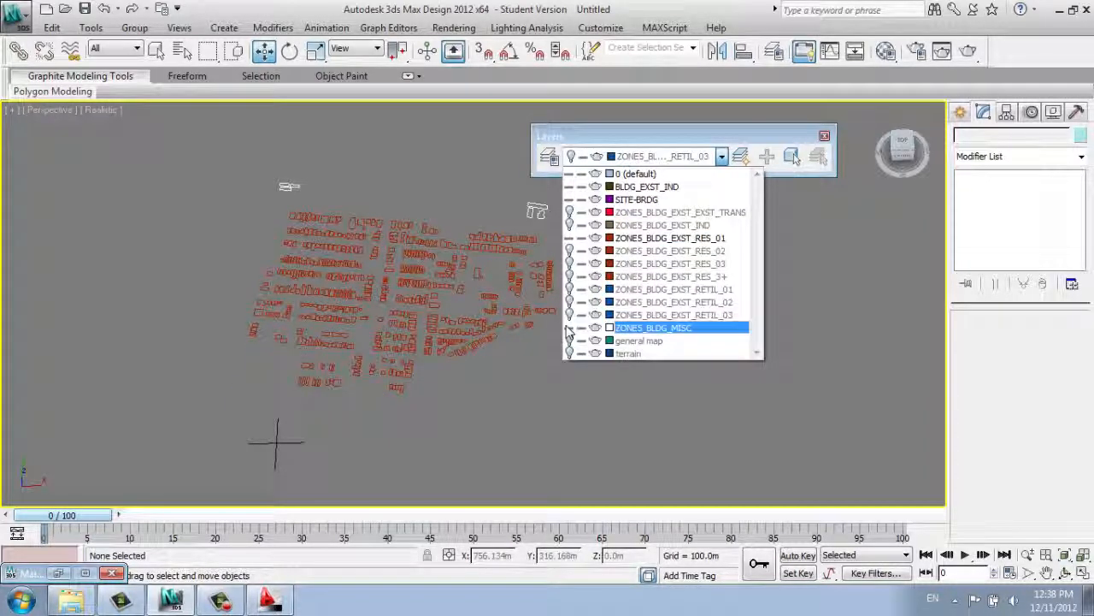
pyautogui.click(520, 365)
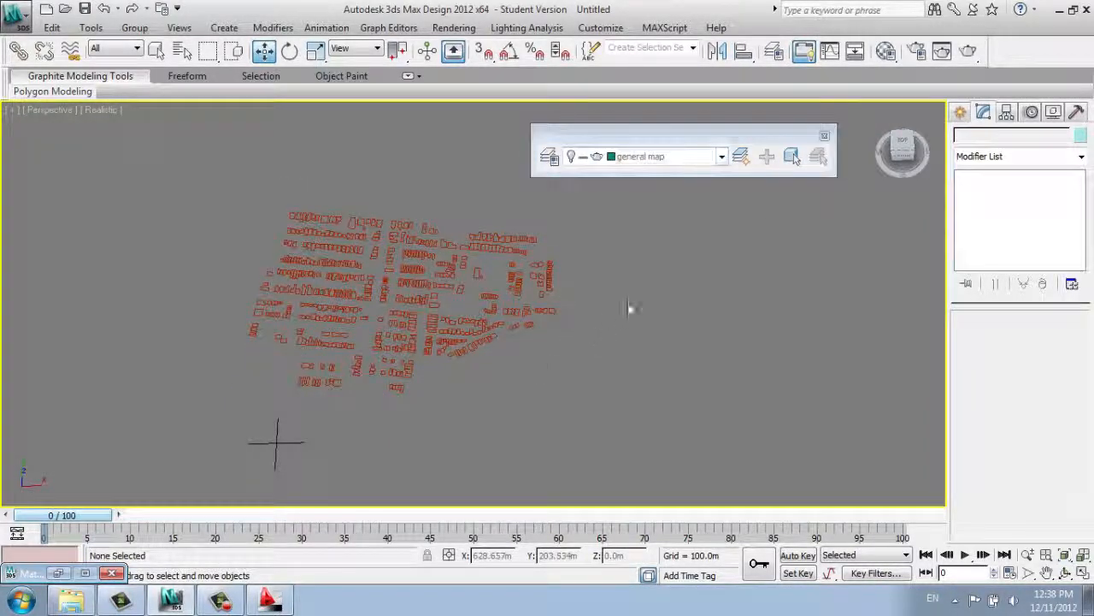
# - Select all visible RES_01 building outlines and apply the Extrude modifier to them
pyautogui.moveTo(670, 205); pyautogui.dragTo(207, 418)
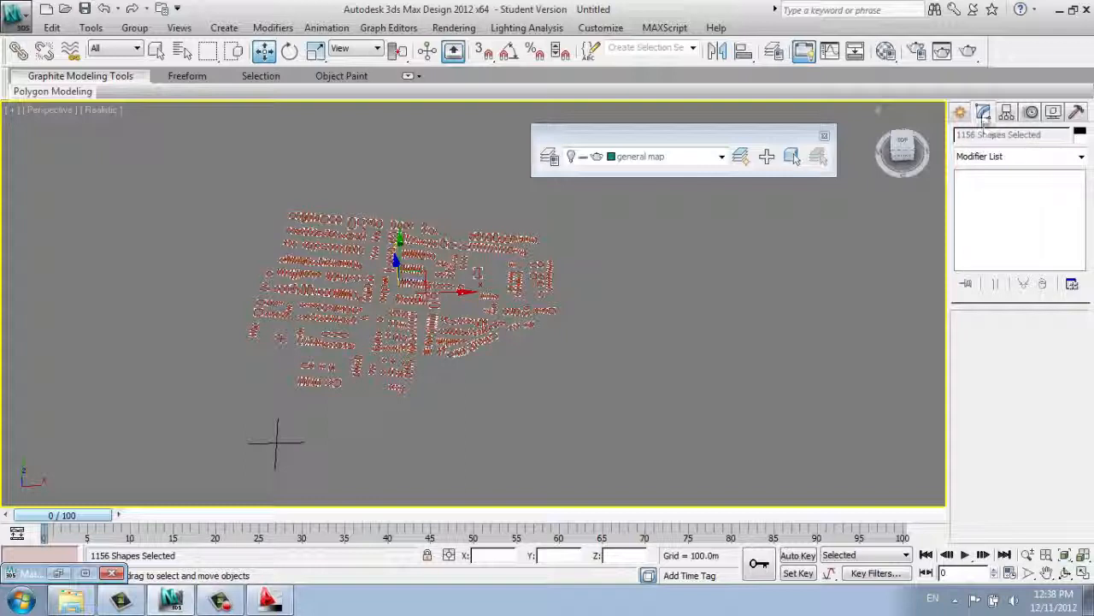
pyautogui.click(1033, 157)
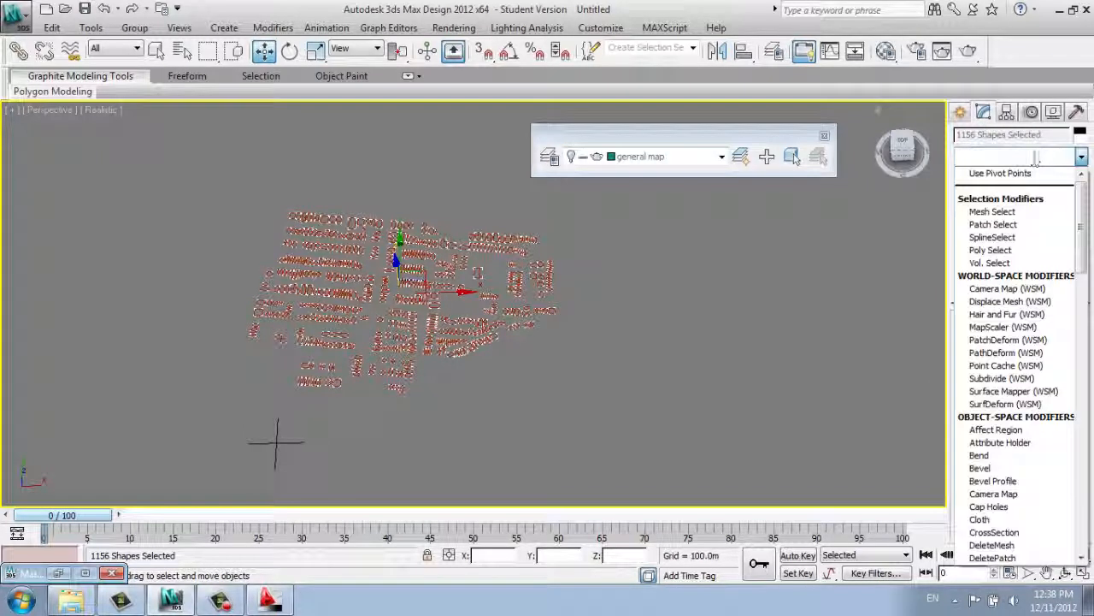
pyautogui.moveTo(1081, 222); pyautogui.dragTo(1079, 313)
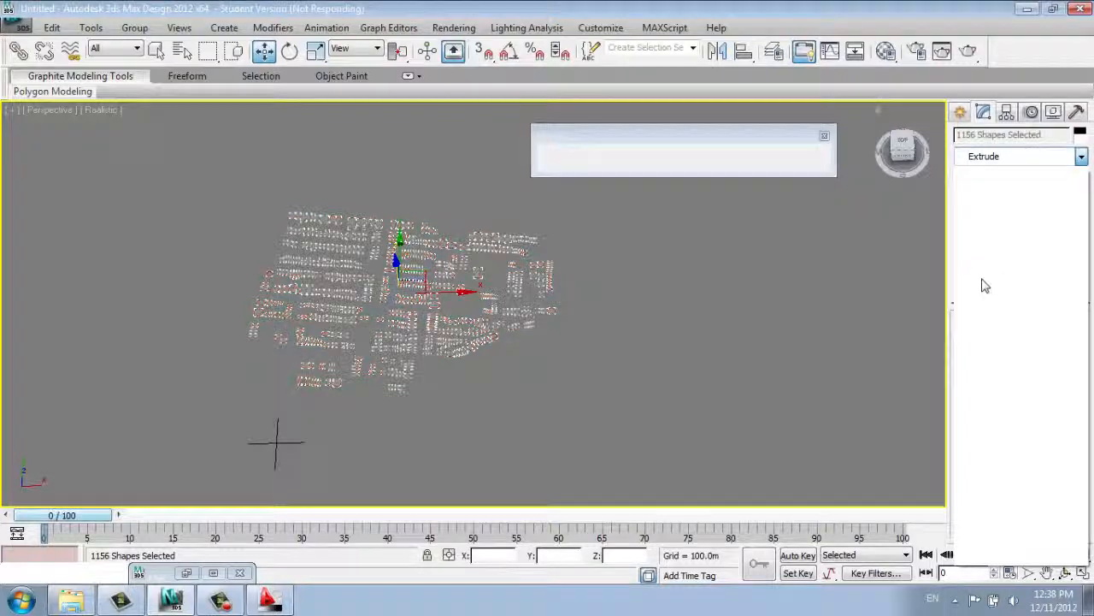
# - Set the extrusion amount of the selected buildings to 3.5 m and deselect them
pyautogui.moveTo(1038, 341); pyautogui.dragTo(1006, 340)
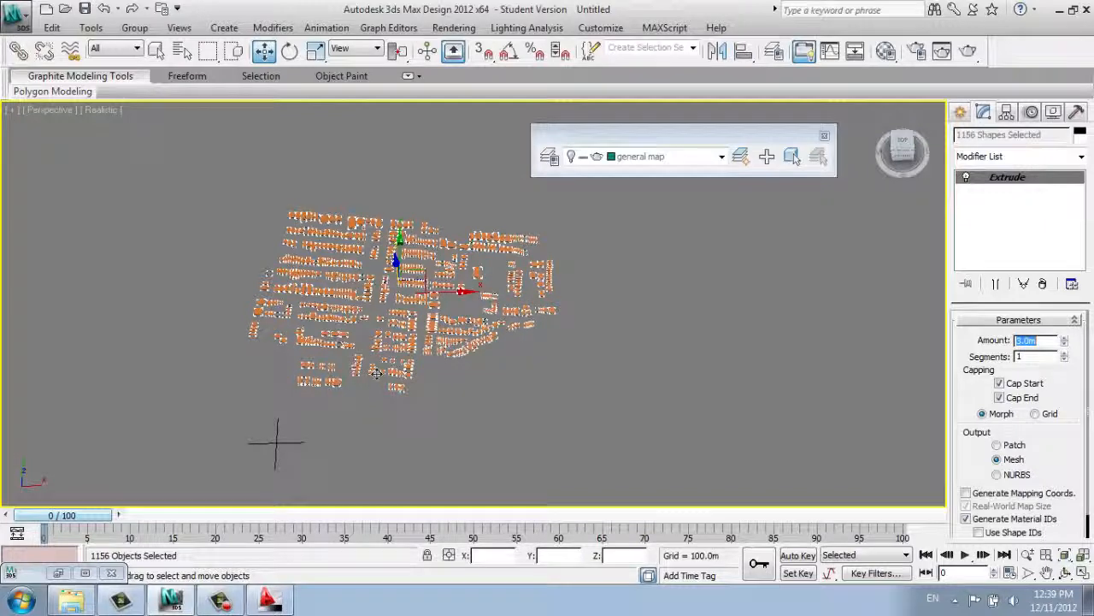
pyautogui.keyDown('alt'); pyautogui.moveTo(438, 351); pyautogui.dragTo(483, 325, button='middle'); pyautogui.keyUp('alt')
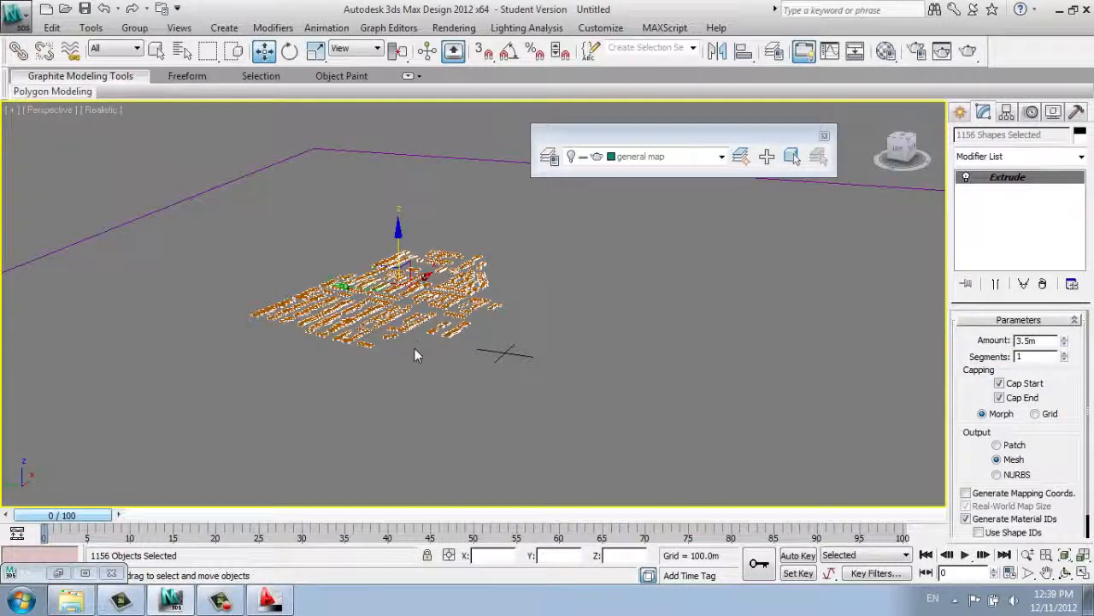
pyautogui.scroll(4, 414, 348)
pyautogui.click(414, 349)
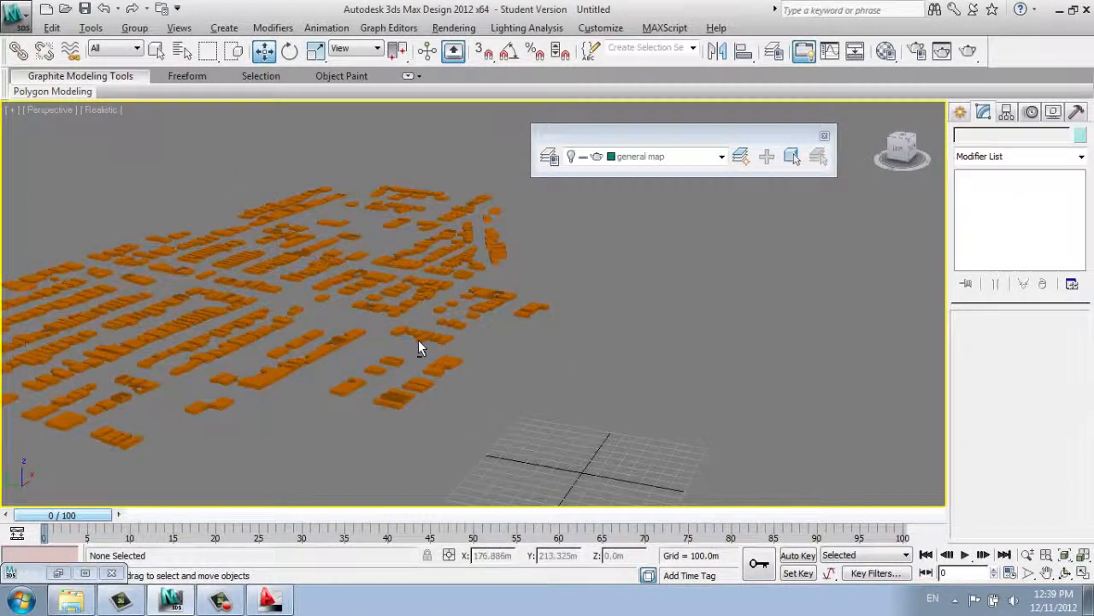
# - Assign the Arch & Design material 02 - Default to all extruded RES_01 buildings, close the Material Editor and deselect the buildings
pyautogui.scroll(6, 479, 334)
pyautogui.scroll(-6, 454, 353)
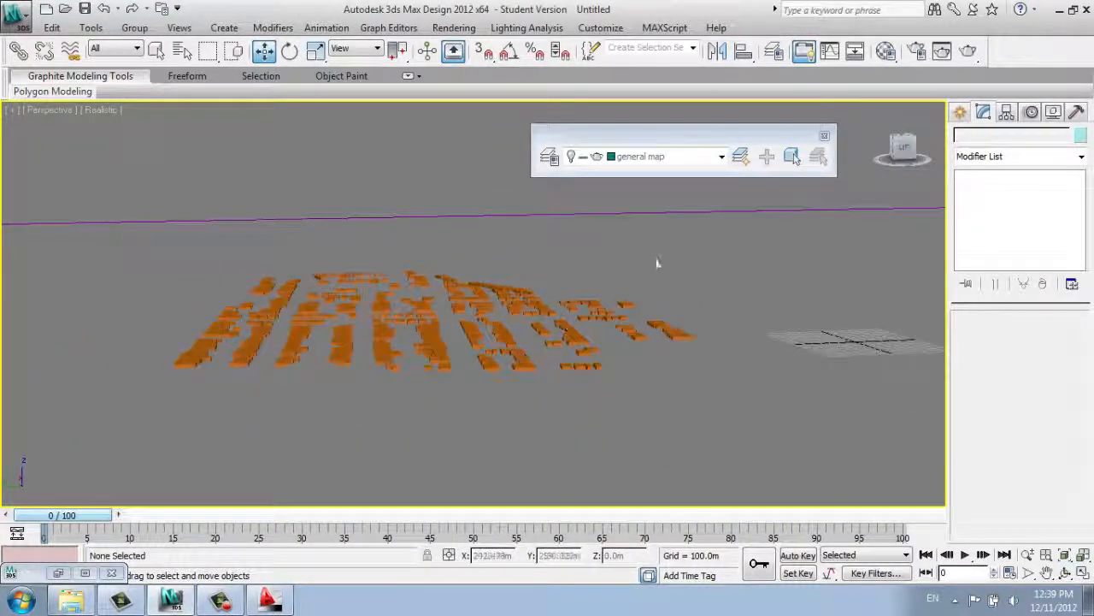
pyautogui.moveTo(689, 240); pyautogui.dragTo(108, 430)
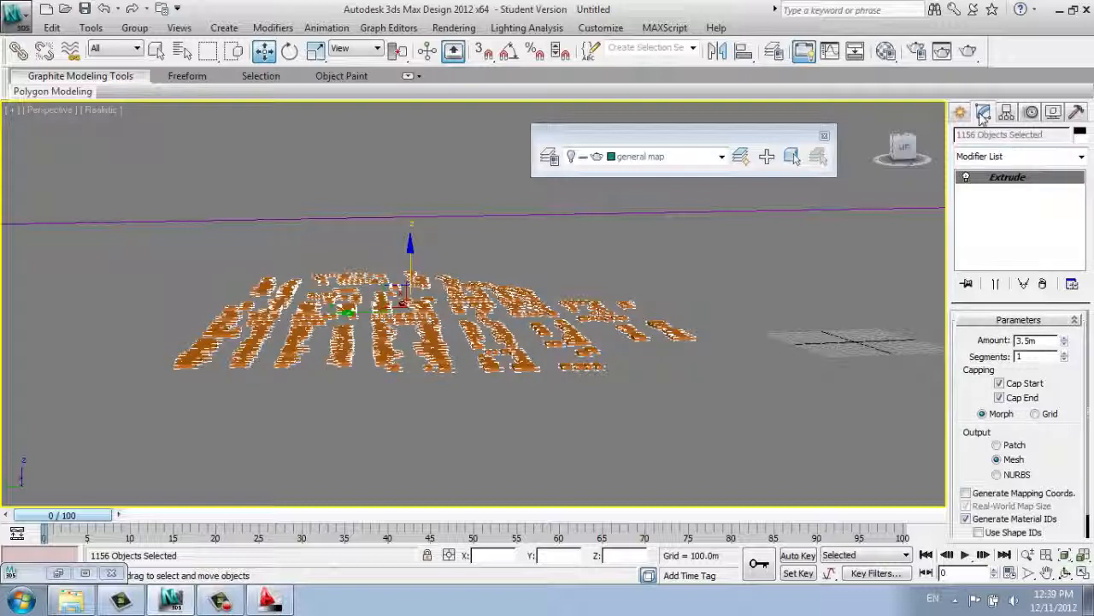
pyautogui.scroll(-1, 1088, 436)
pyautogui.scroll(1, 1089, 402)
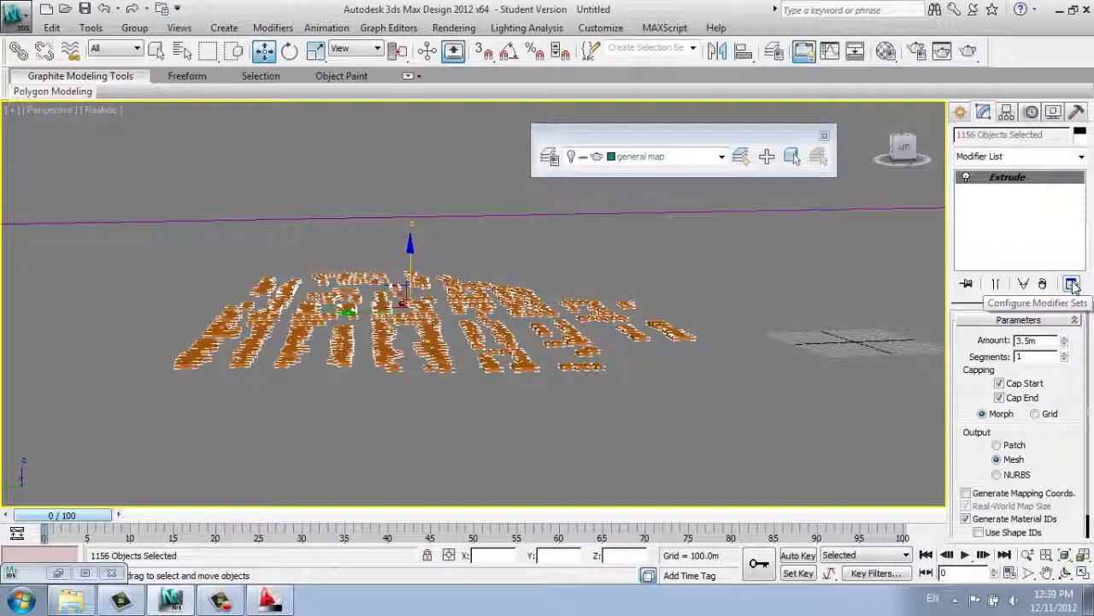
pyautogui.click(961, 112)
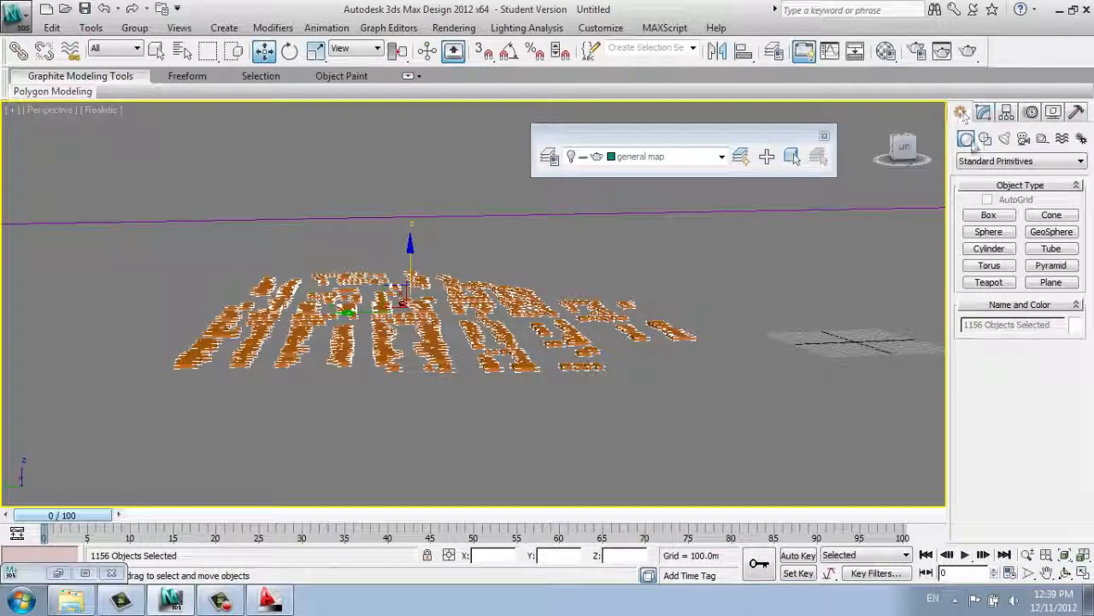
pyautogui.click(886, 51)
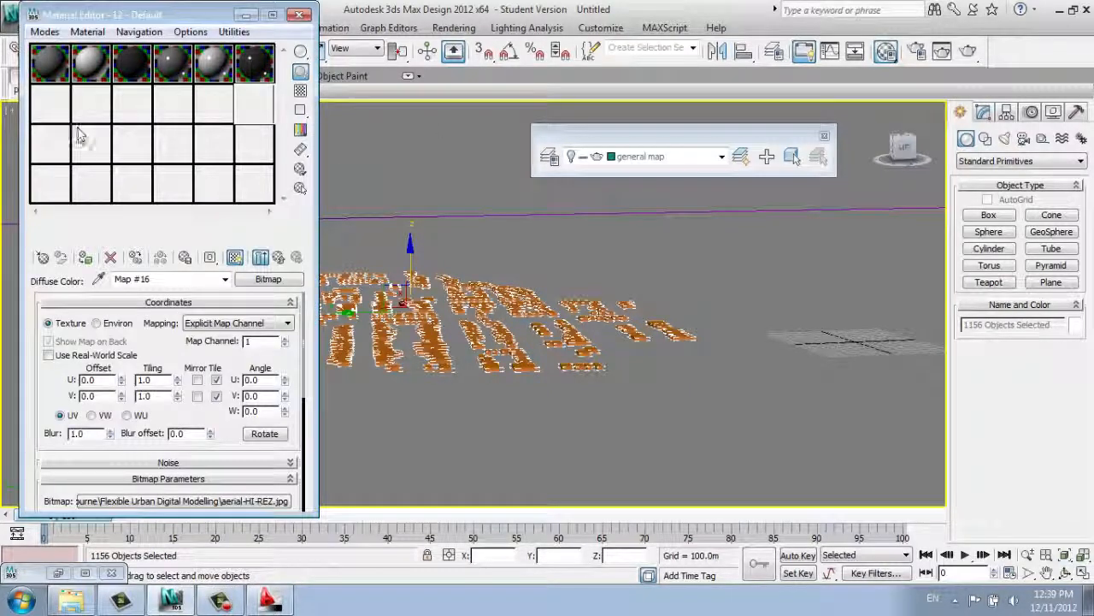
pyautogui.click(94, 71)
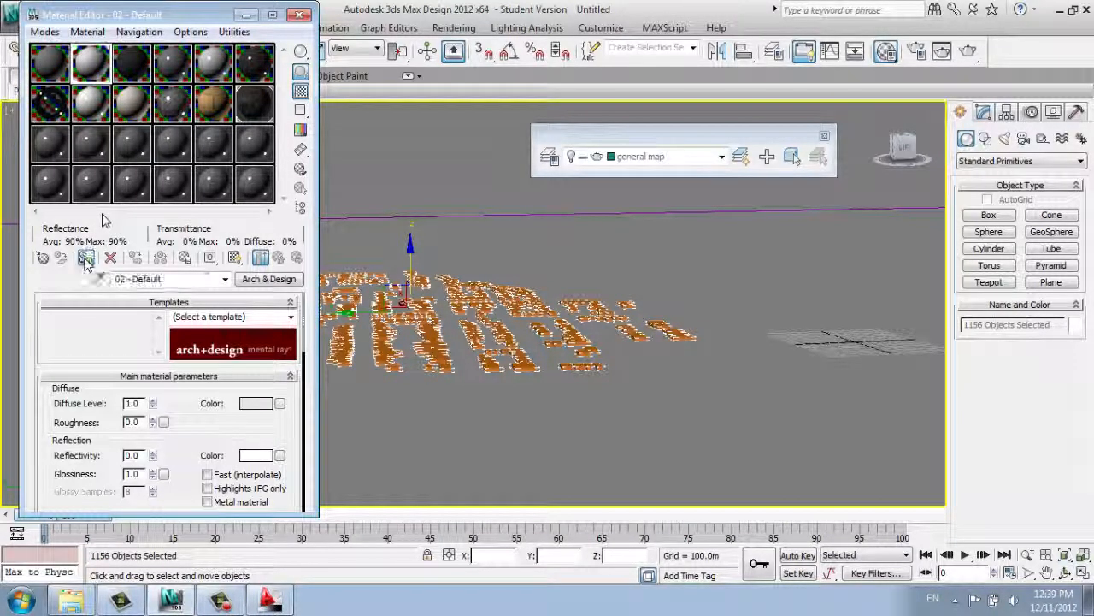
pyautogui.click(85, 258)
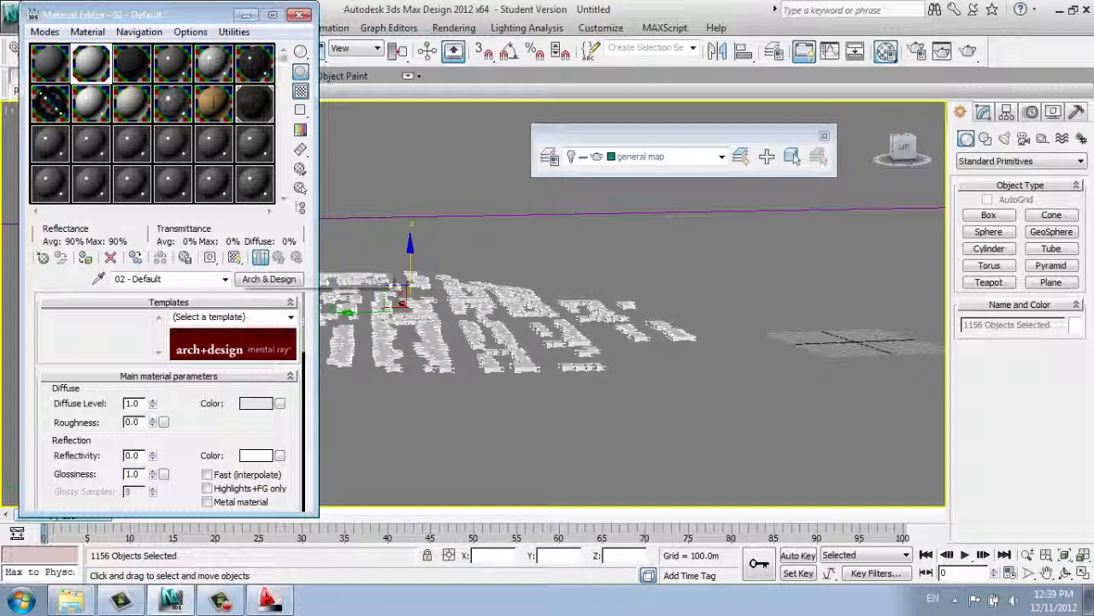
pyautogui.click(298, 15)
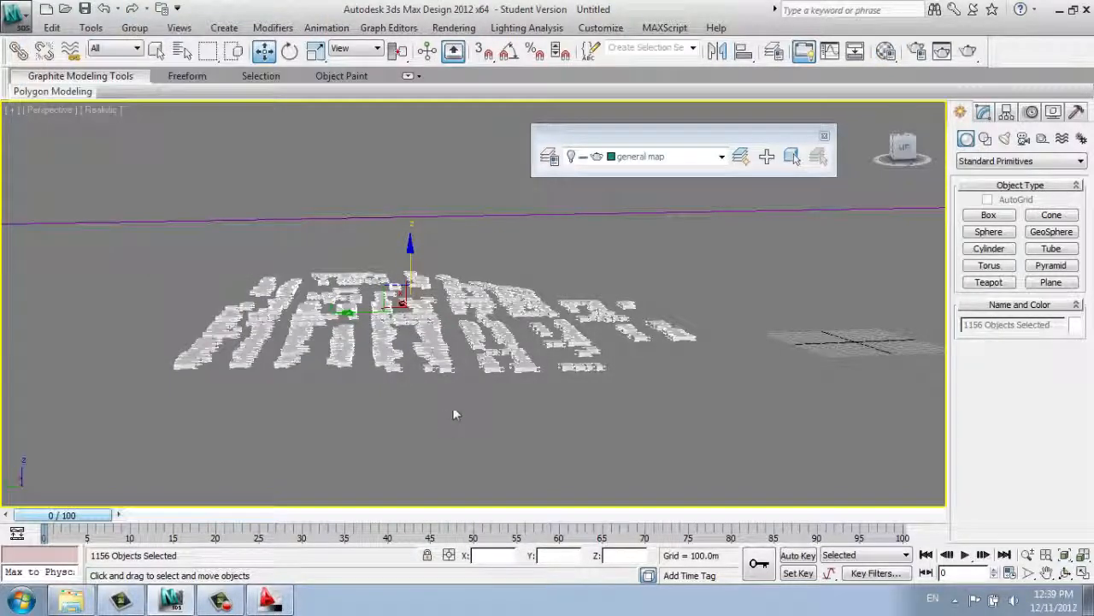
pyautogui.click(453, 414)
pyautogui.keyDown('alt'); pyautogui.moveTo(556, 416); pyautogui.dragTo(603, 369, button='middle'); pyautogui.keyUp('alt')
pyautogui.scroll(-5, 620, 376)
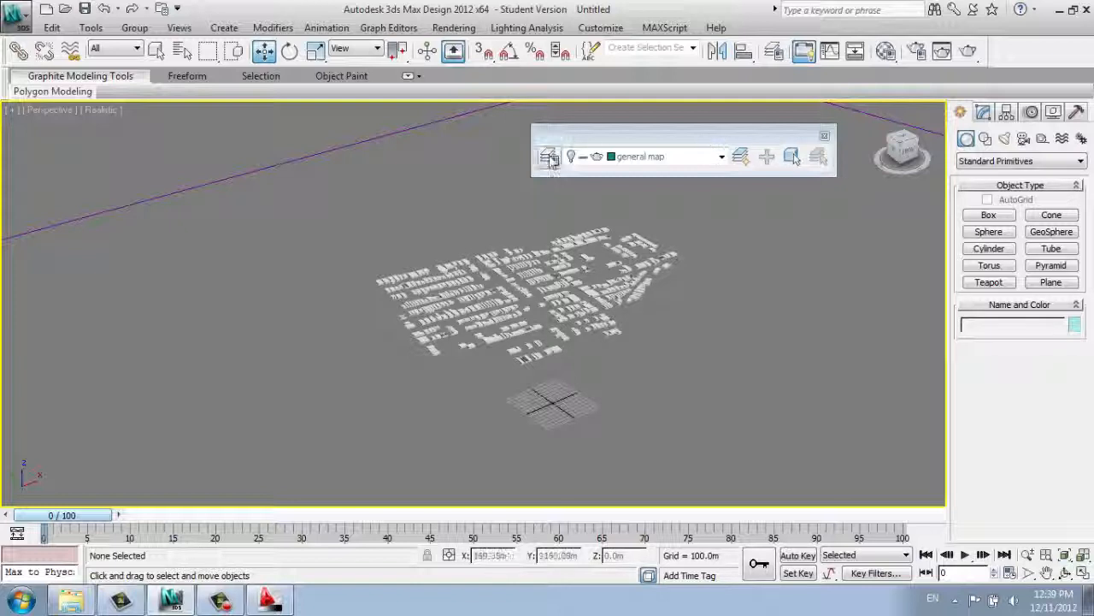
# - Check the layer list without changing any layer and close the floating Layers toolbar
pyautogui.click(722, 156)
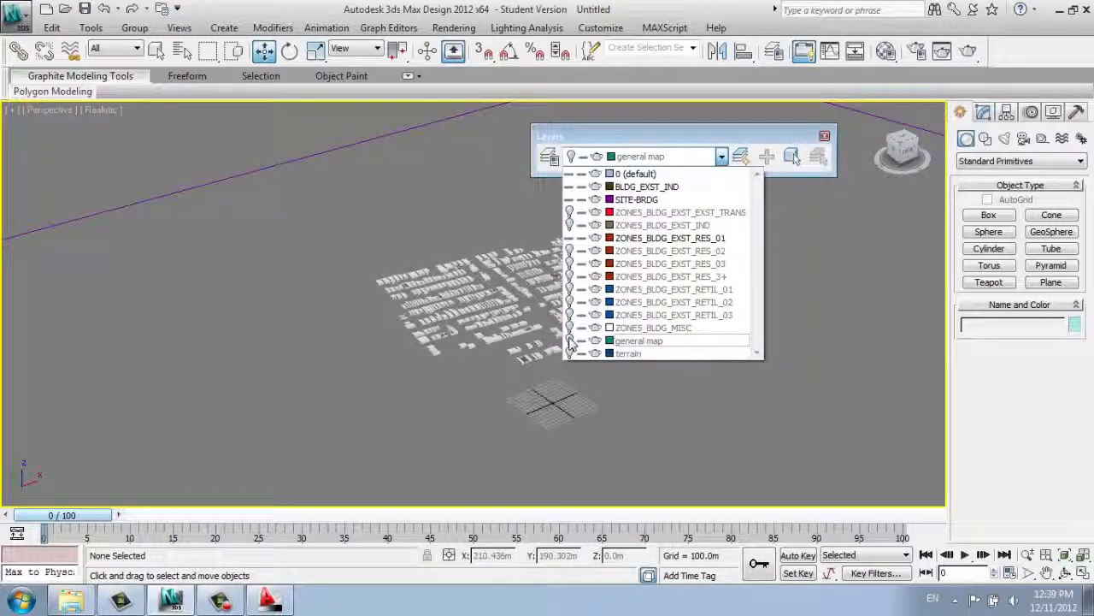
pyautogui.click(733, 140)
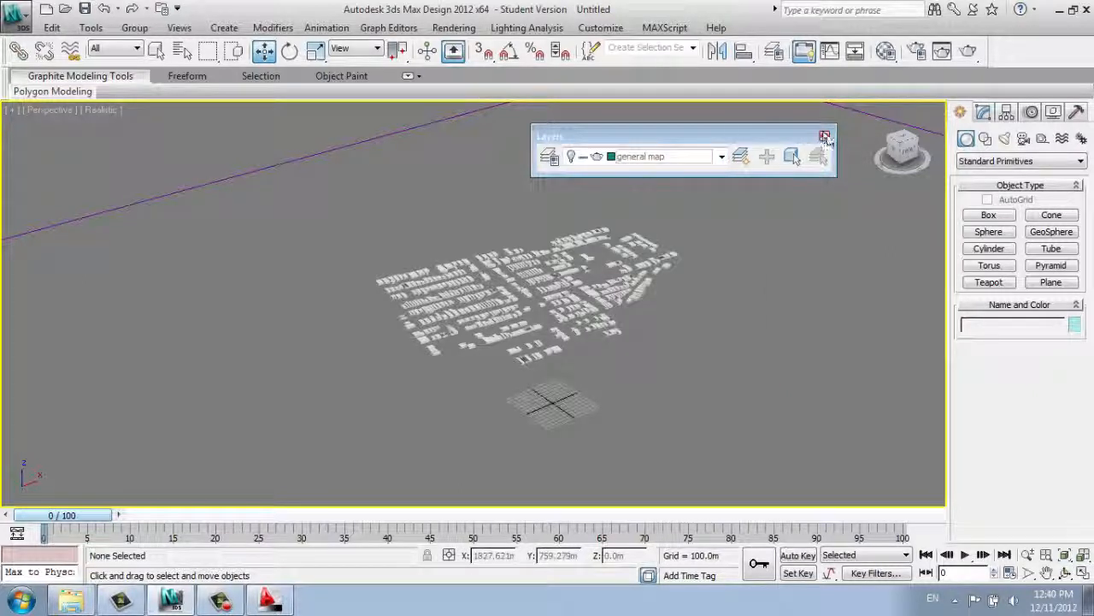
pyautogui.click(824, 136)
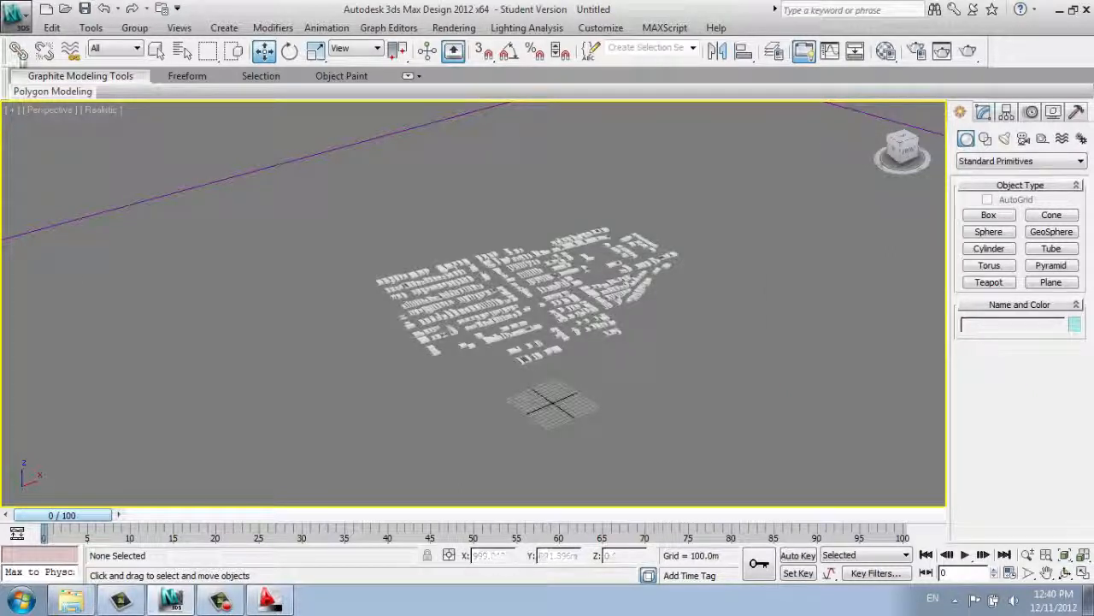